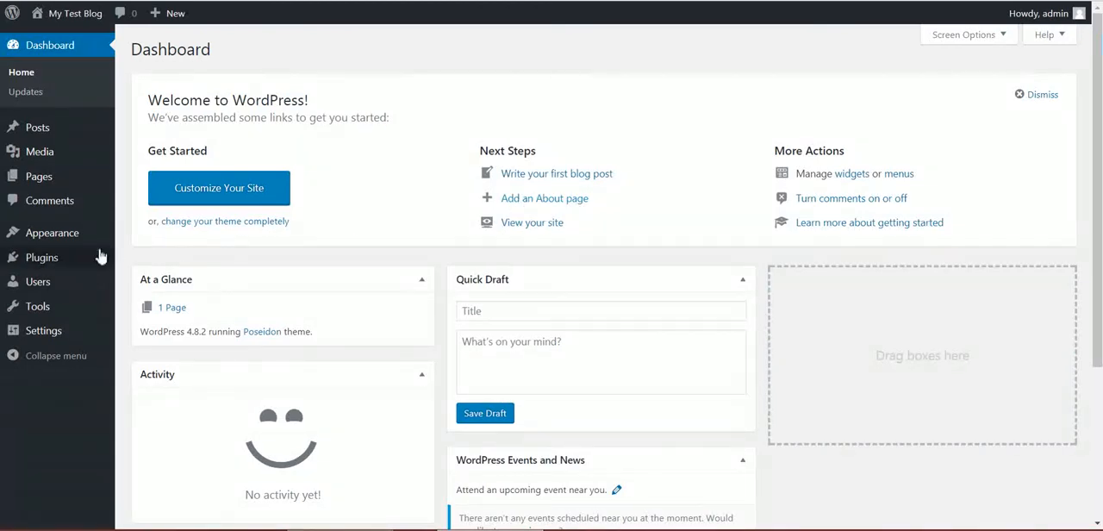
Step: Upload and install the plugin package imguromatic-imgur-post-generator.zip
mouse_move(69, 255)
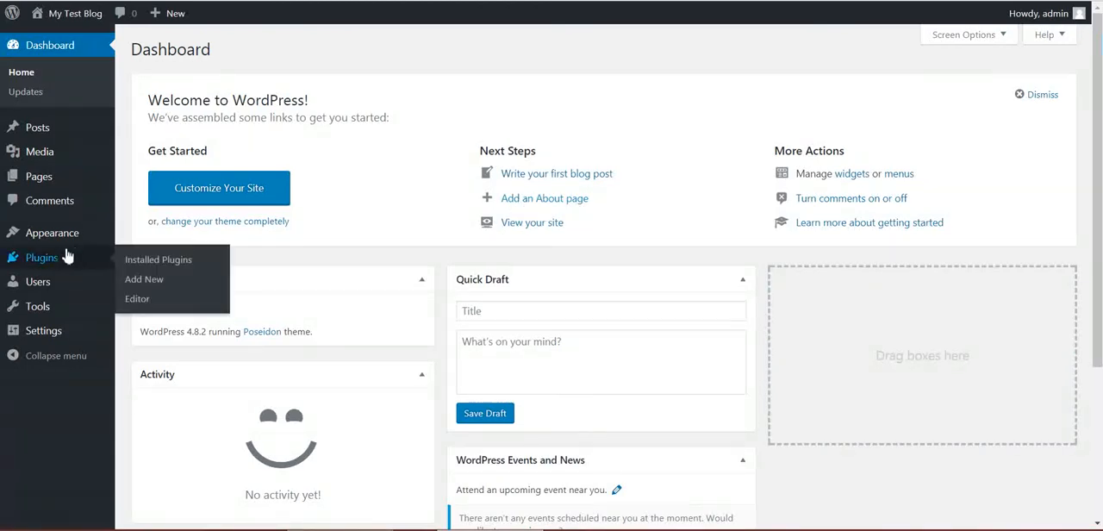
left_click(137, 281)
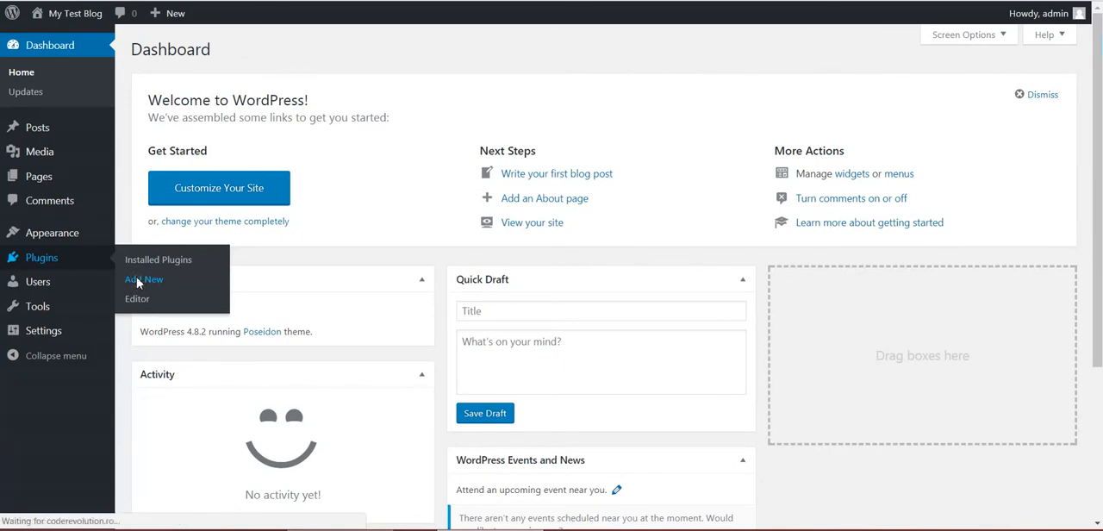
left_click(248, 55)
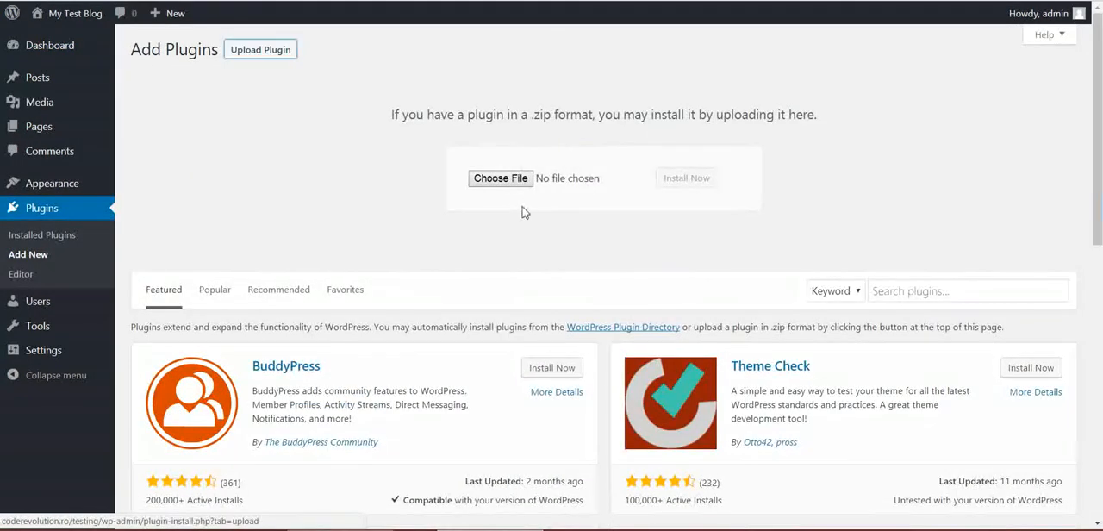
left_click(491, 181)
double_click(276, 113)
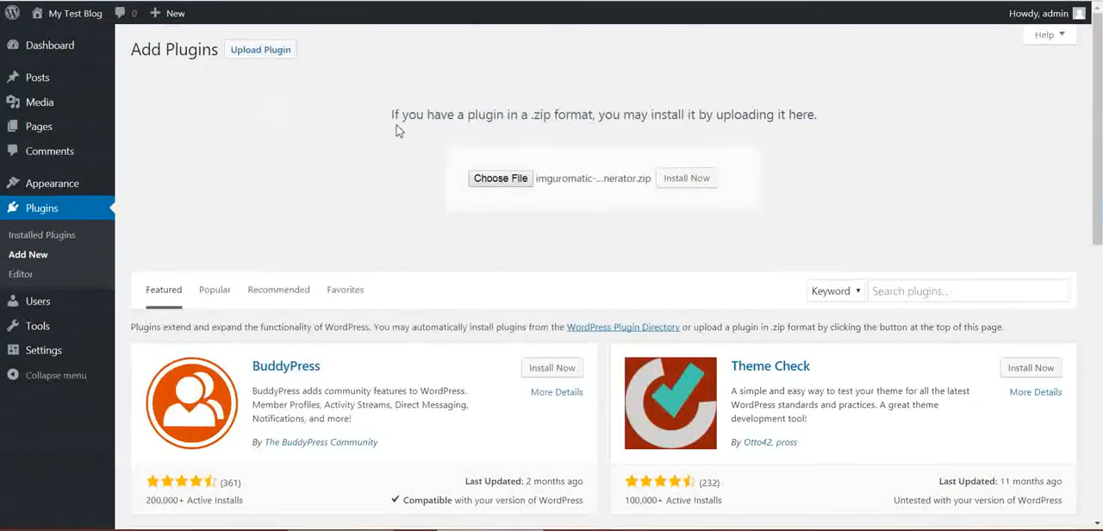
left_click(675, 182)
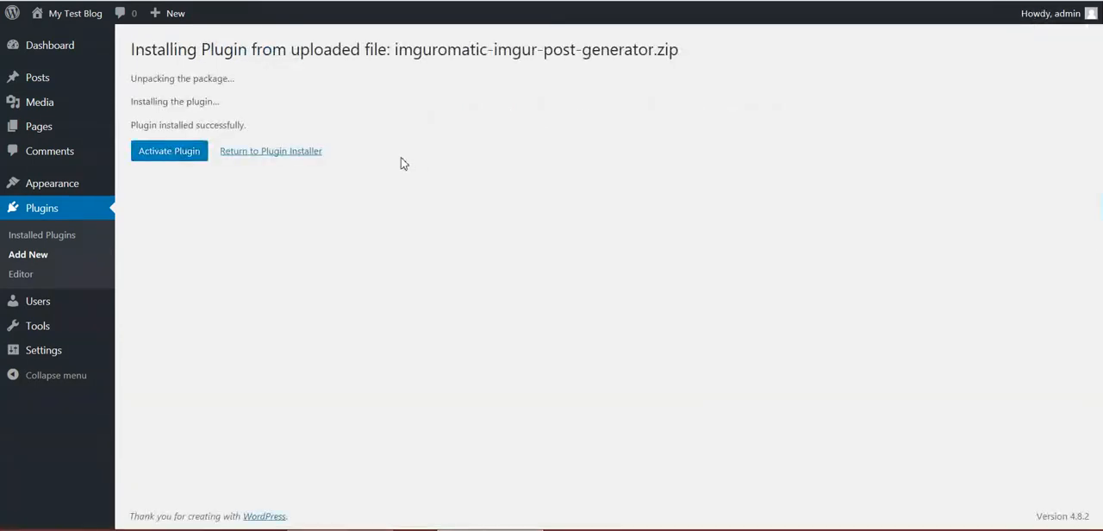
Step: Activate the installed Imguromatic Automatic Post Generator plugin and open its settings
left_click(152, 151)
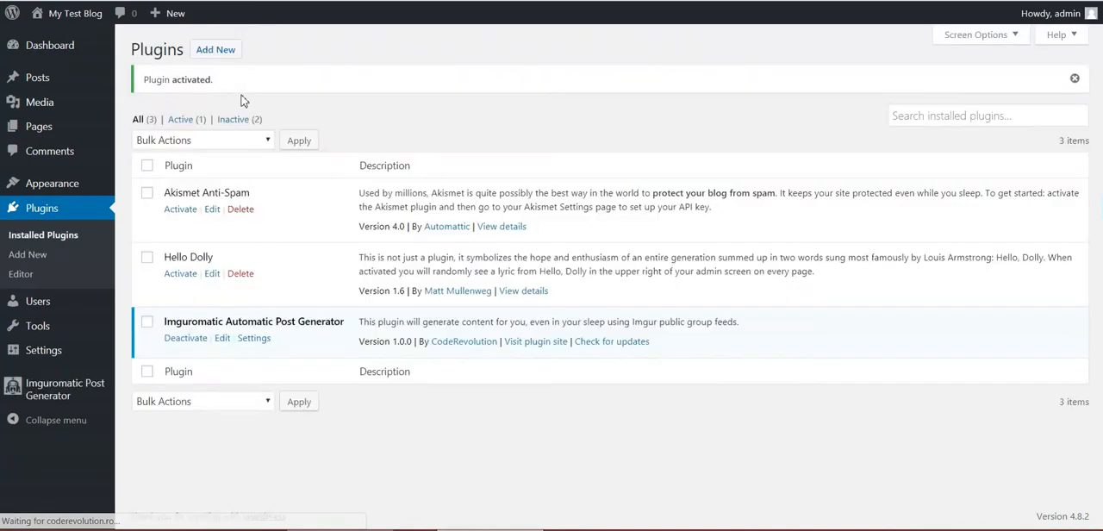
left_click(254, 338)
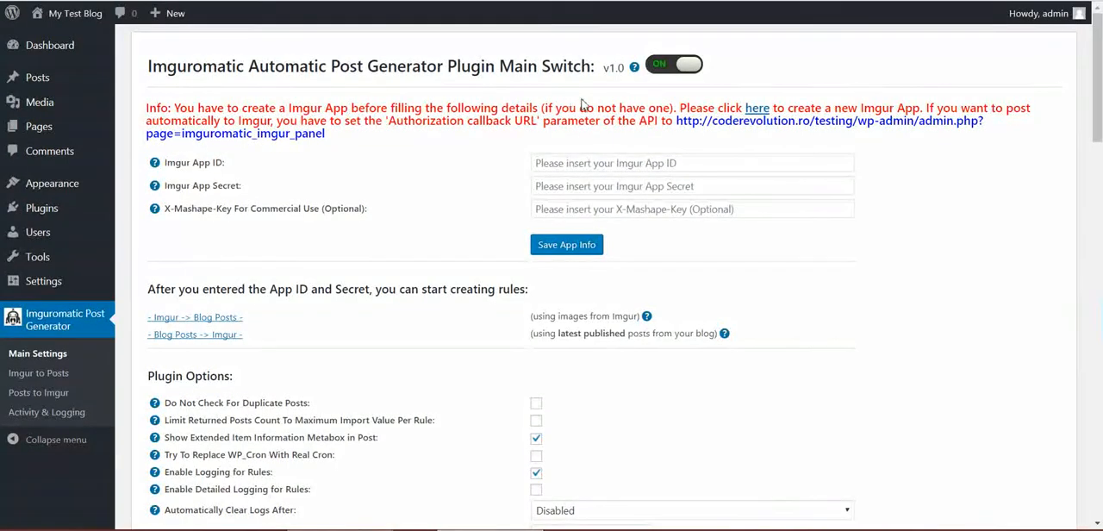
double_click(337, 109)
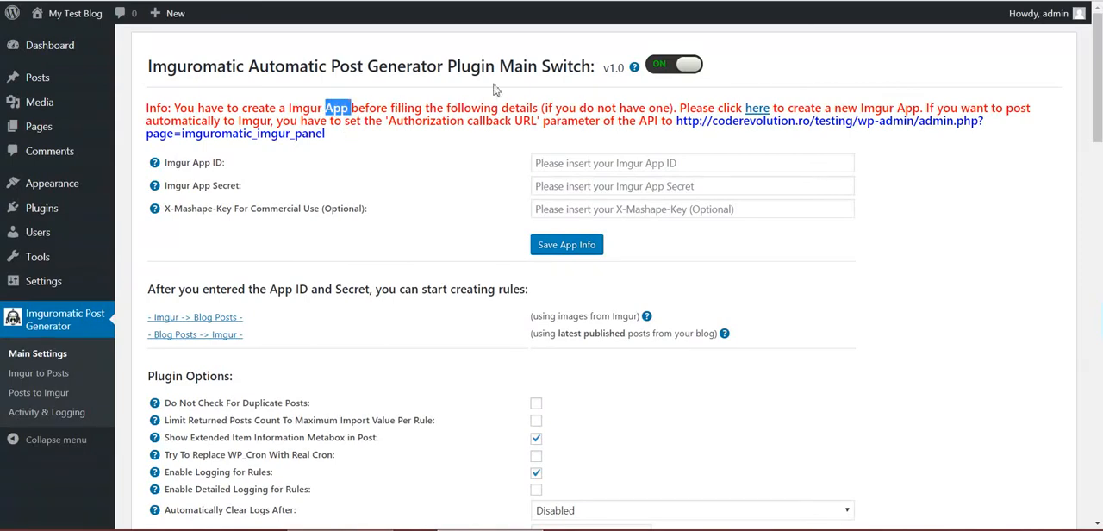
left_click(756, 109)
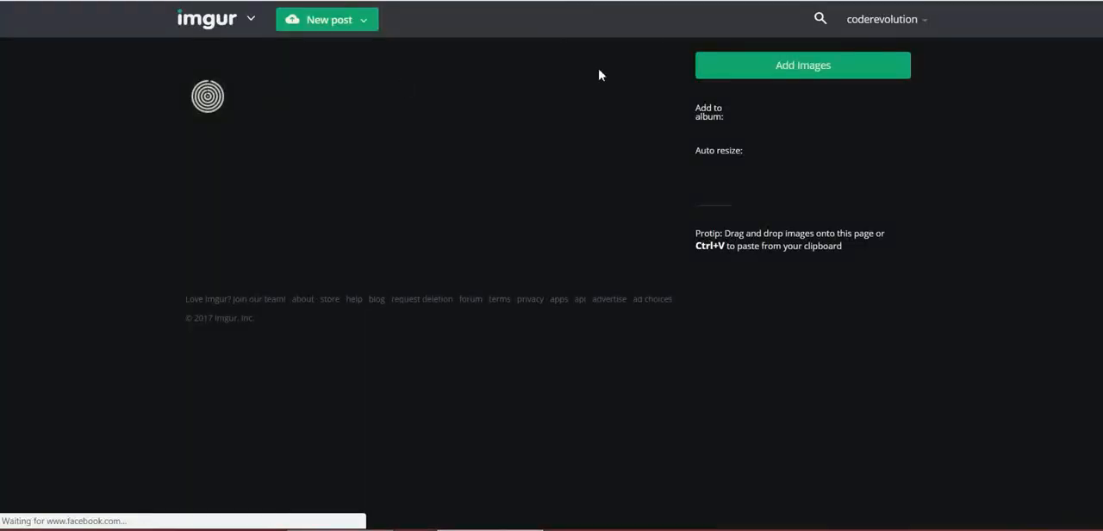
mouse_move(889, 33)
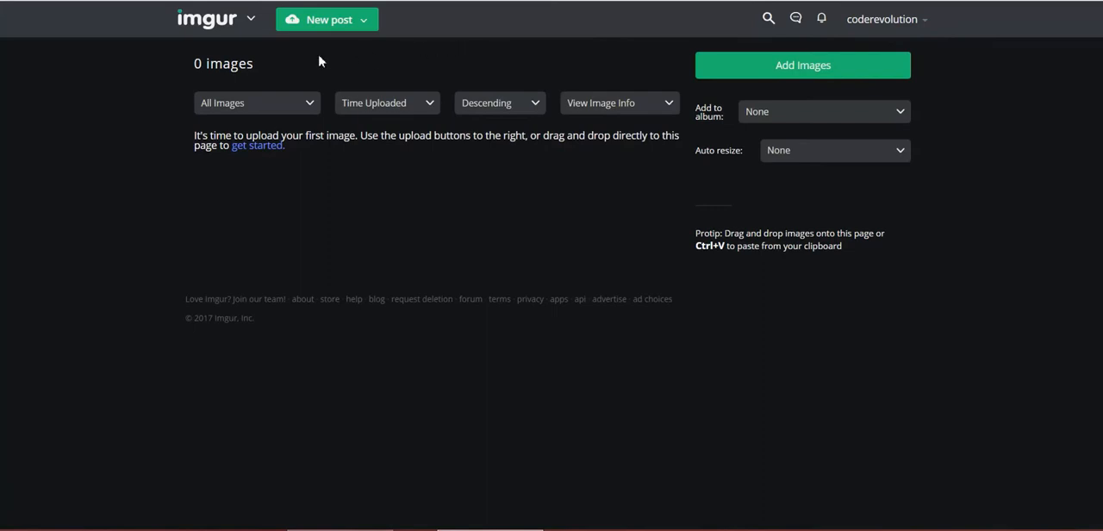
left_click(207, 1)
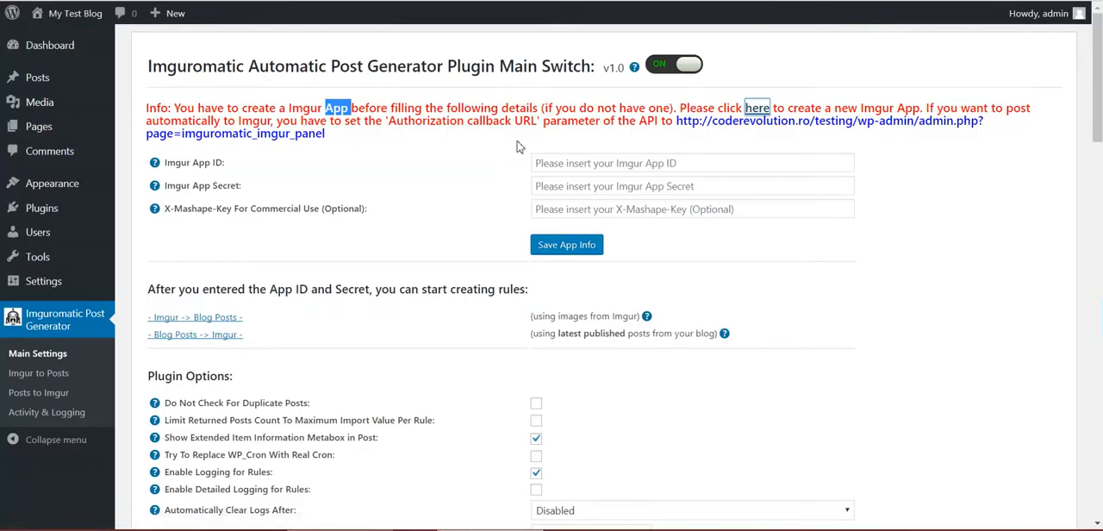
Step: Open Imgur's application registration page through the link in the Imgur App ID help note
mouse_move(157, 164)
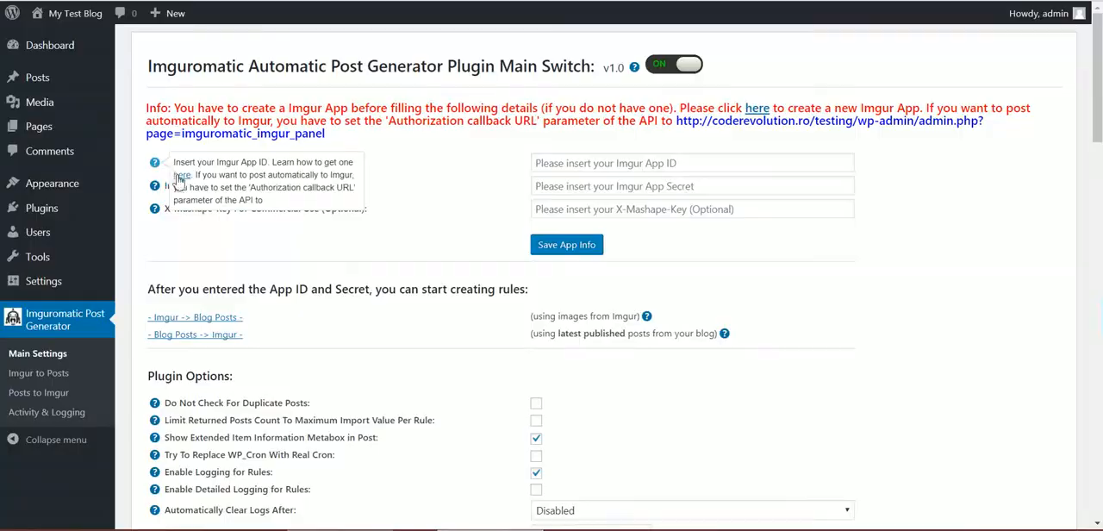
left_click(179, 176)
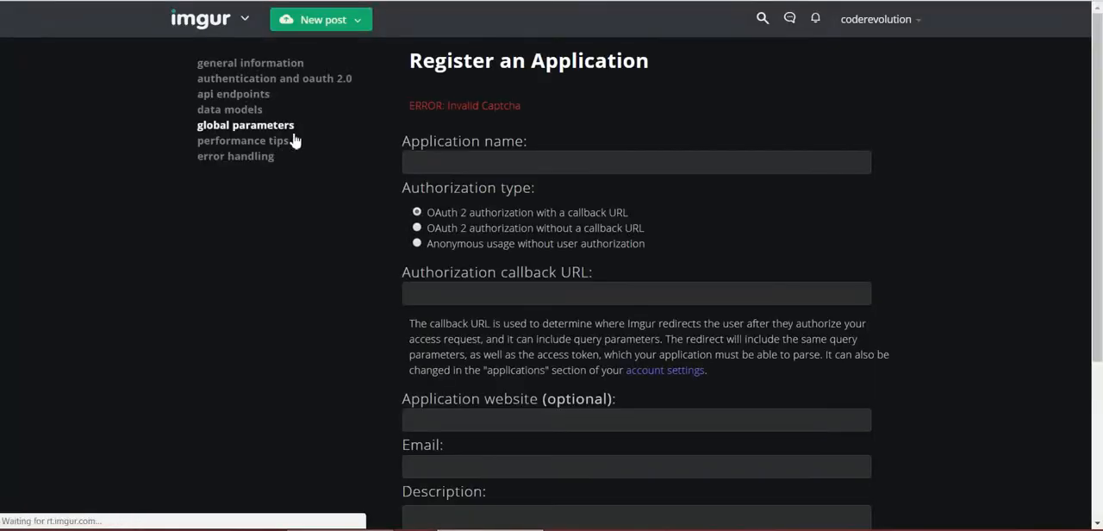
left_click_drag(407, 55, 674, 63)
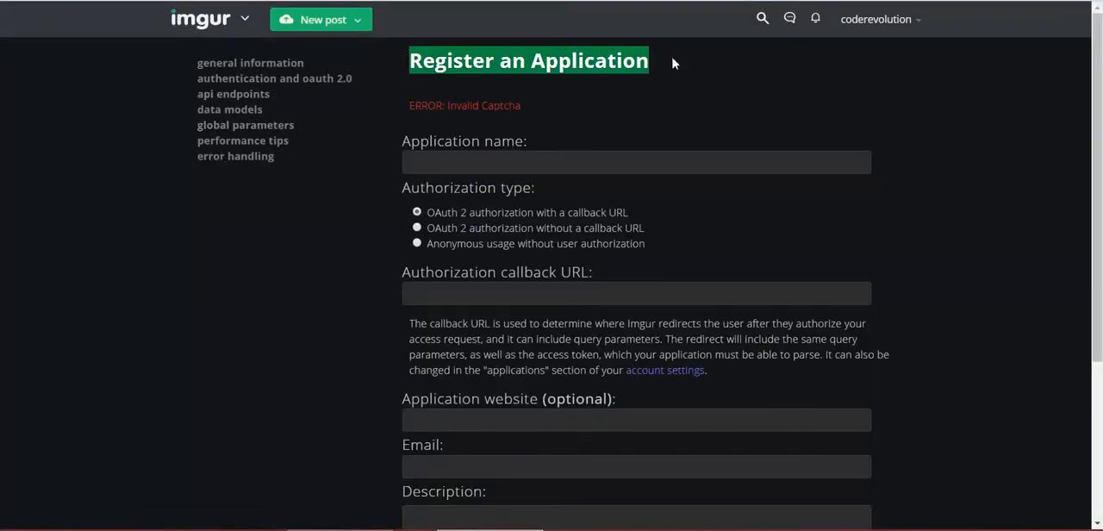
left_click(425, 160)
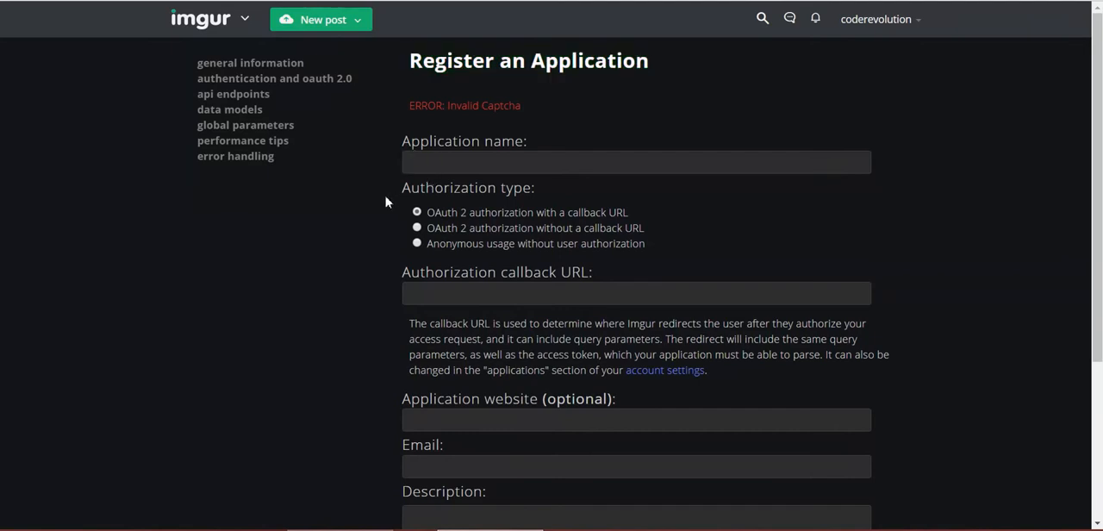
type("Test")
left_click(435, 296)
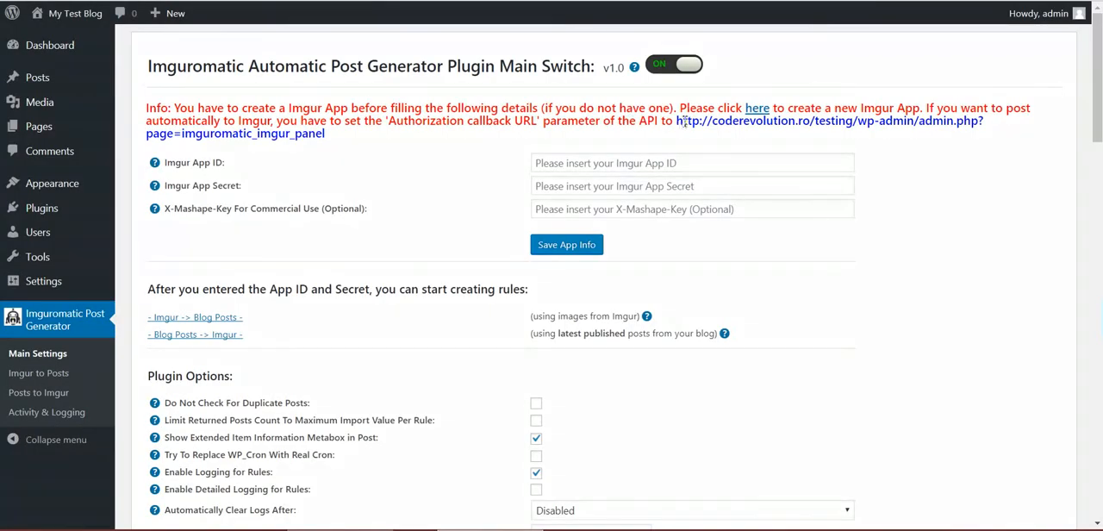
left_click_drag(678, 121, 342, 136)
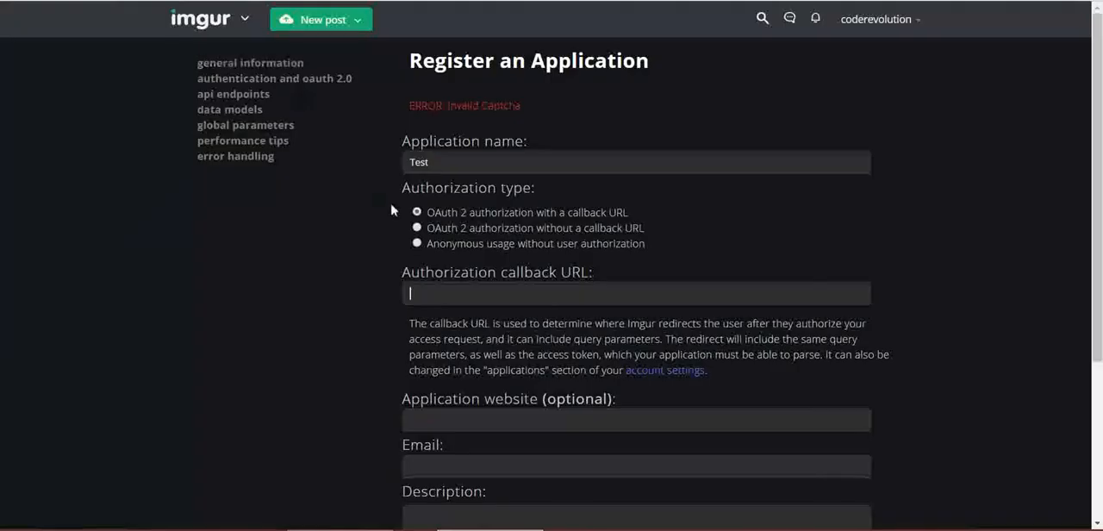
type("http://coderevolution.ro/testing/wp-admin/admin.php?page=imguromatic_imgur_panel")
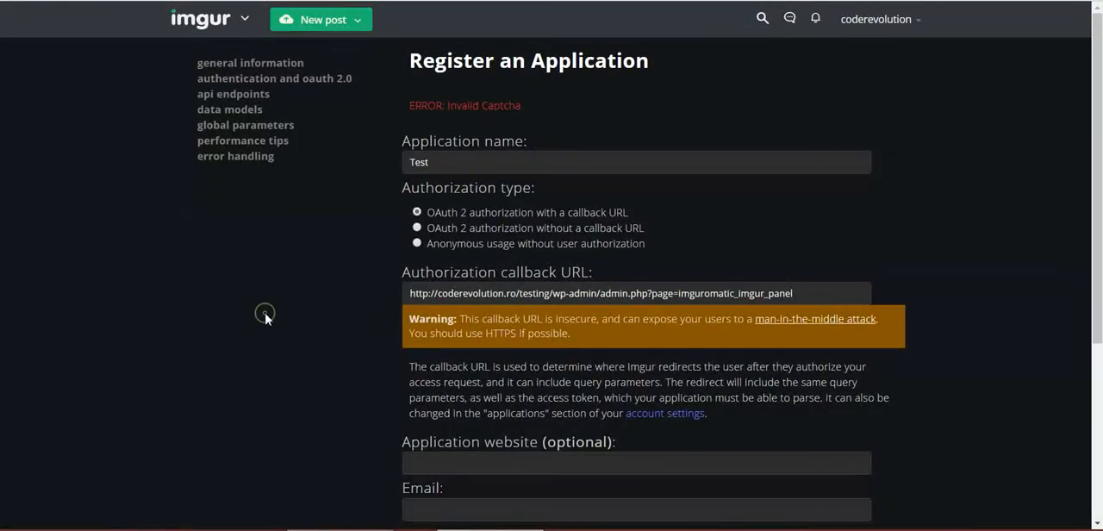
Step: Fill in the contact e-mail and enter Test as the application's description
scroll(446, 372, "down", 2)
left_click(481, 318)
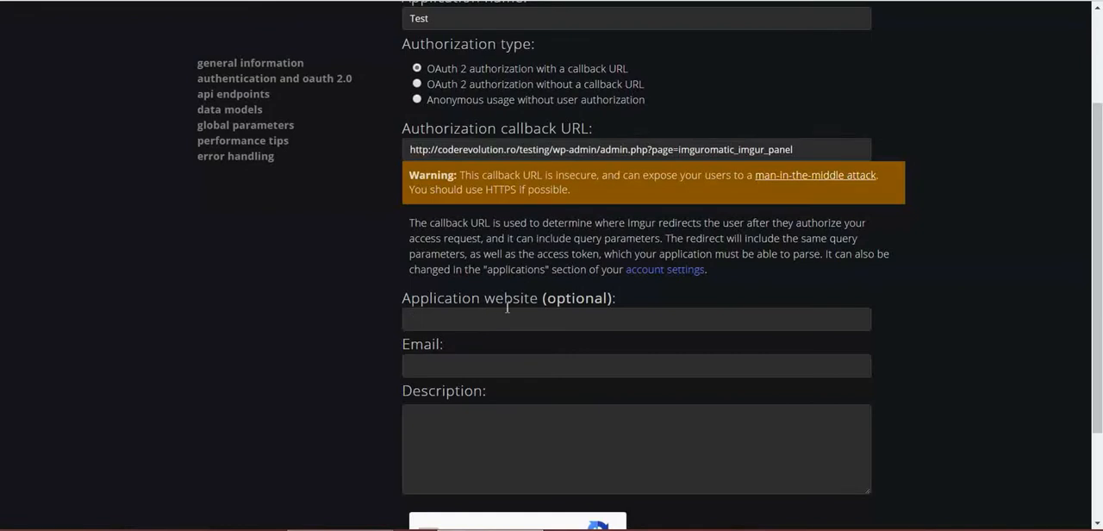
left_click(453, 362)
type("kis")
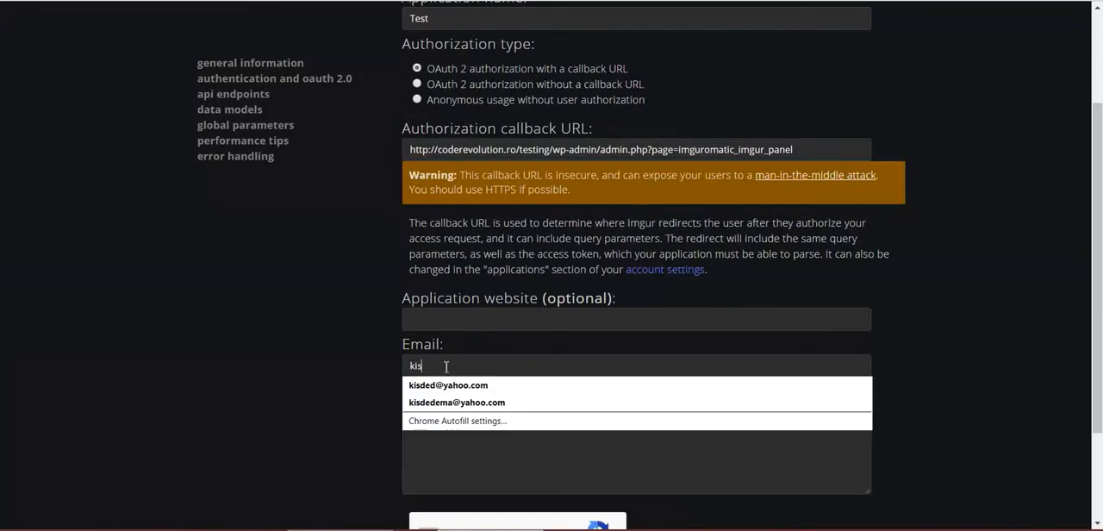
key("Down")
key("Return")
left_click(439, 421)
type("Test")
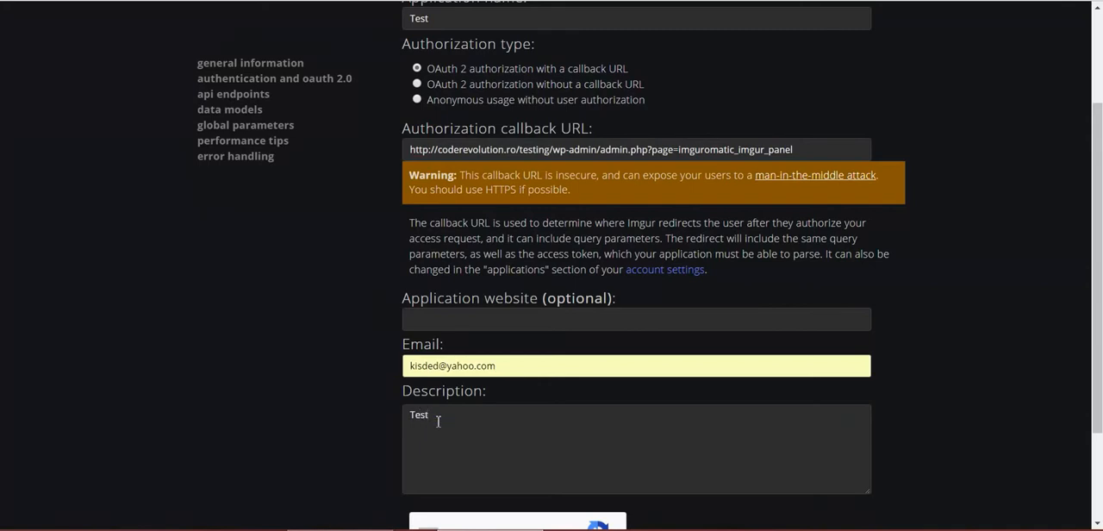
Step: Complete the captcha check and submit the application registration
scroll(438, 421, "down", 3)
left_click(429, 403)
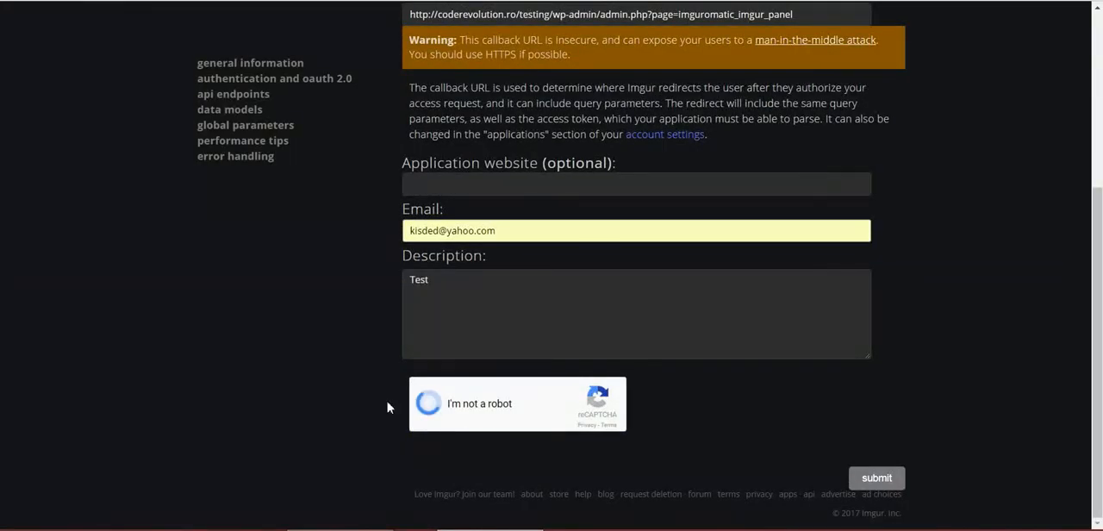
left_click(876, 478)
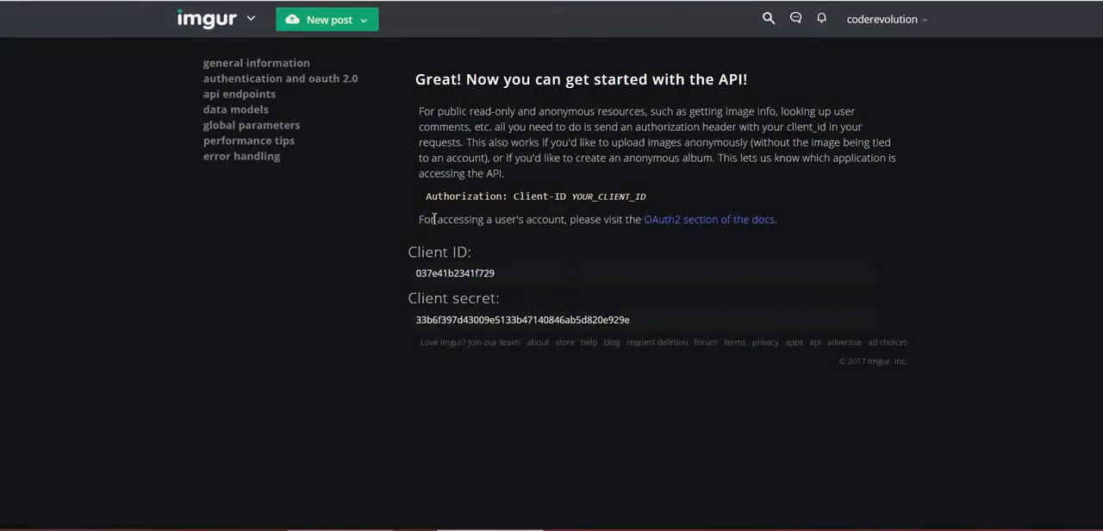
Step: Copy the Imgur client ID and client secret into the plugin's Imgur App ID and Imgur App Secret fields and save the app info
double_click(454, 274)
key("ctrl+c")
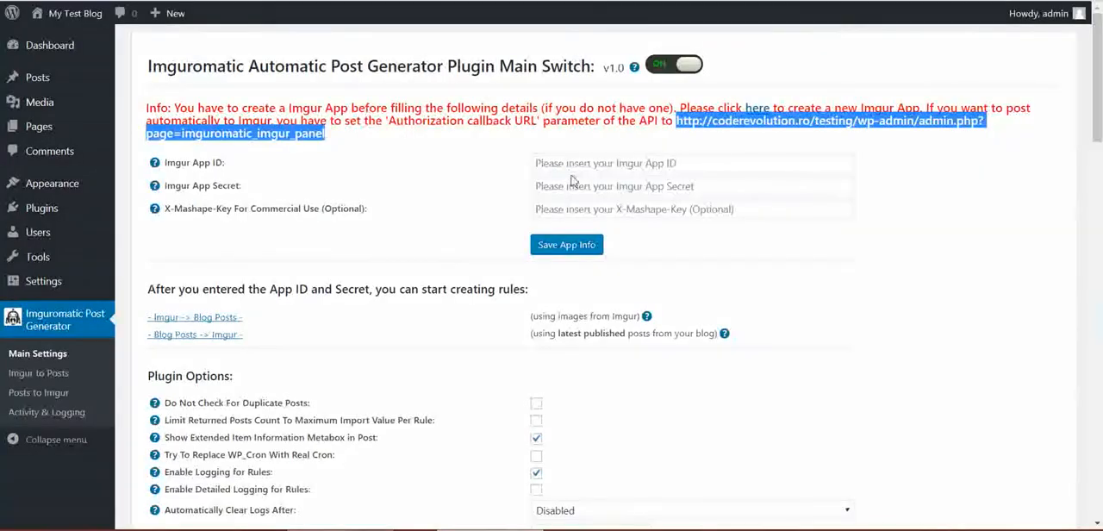
left_click(580, 163)
key("ctrl+v")
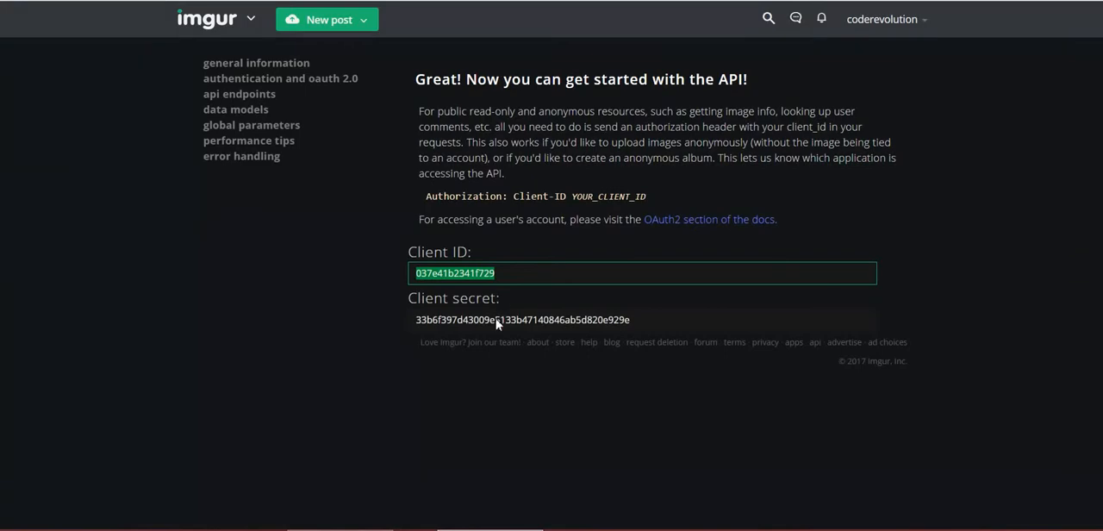
double_click(496, 320)
key("ctrl+c")
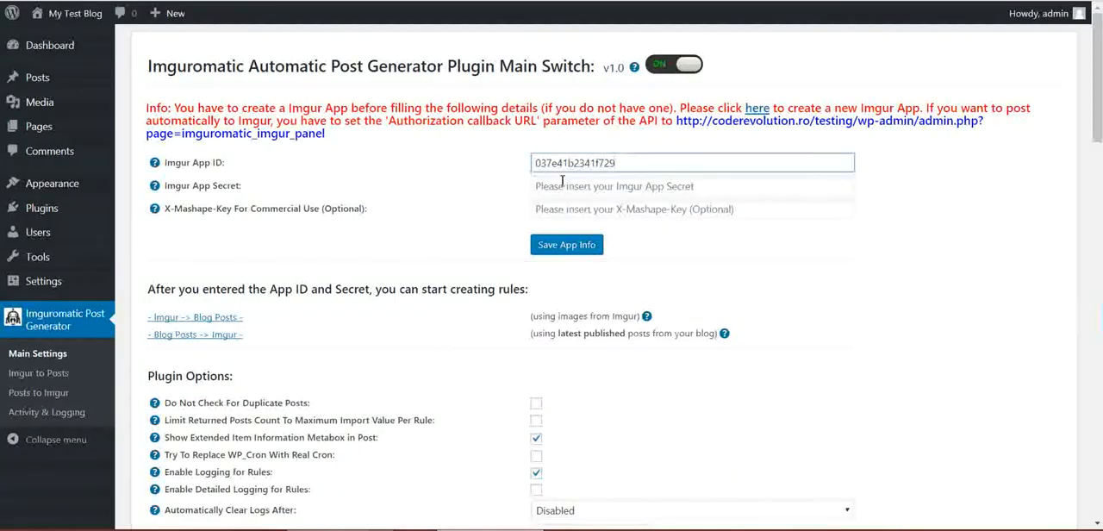
left_click(568, 185)
key("ctrl+v")
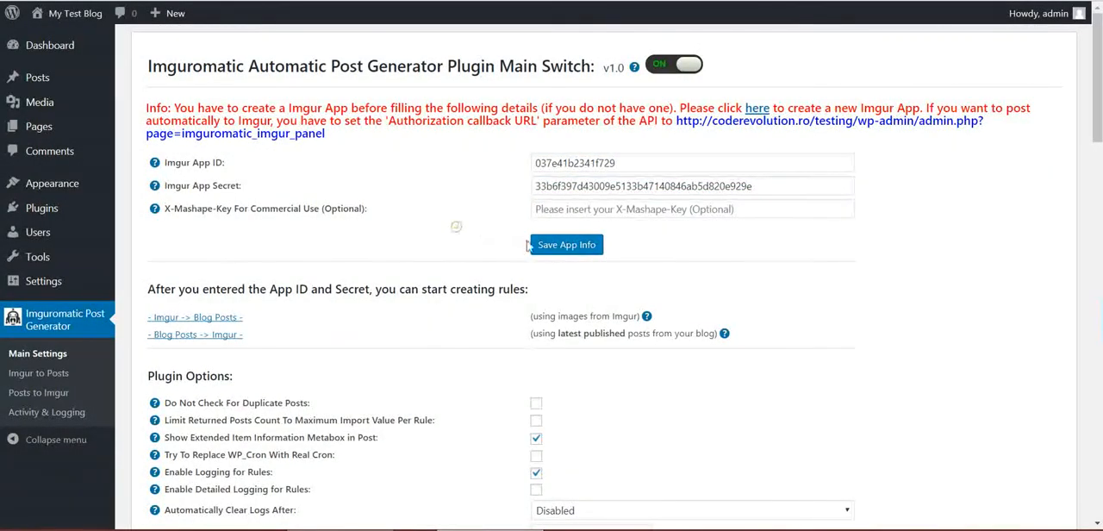
left_click(565, 248)
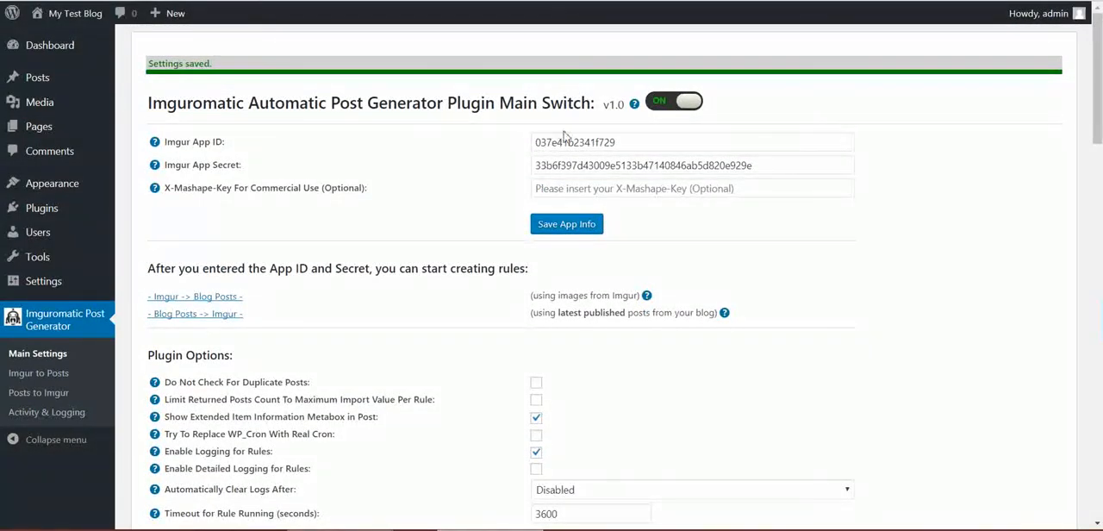
Step: Open the Imgur to Posts rules and enter cats as the new rule's query string
left_click(41, 372)
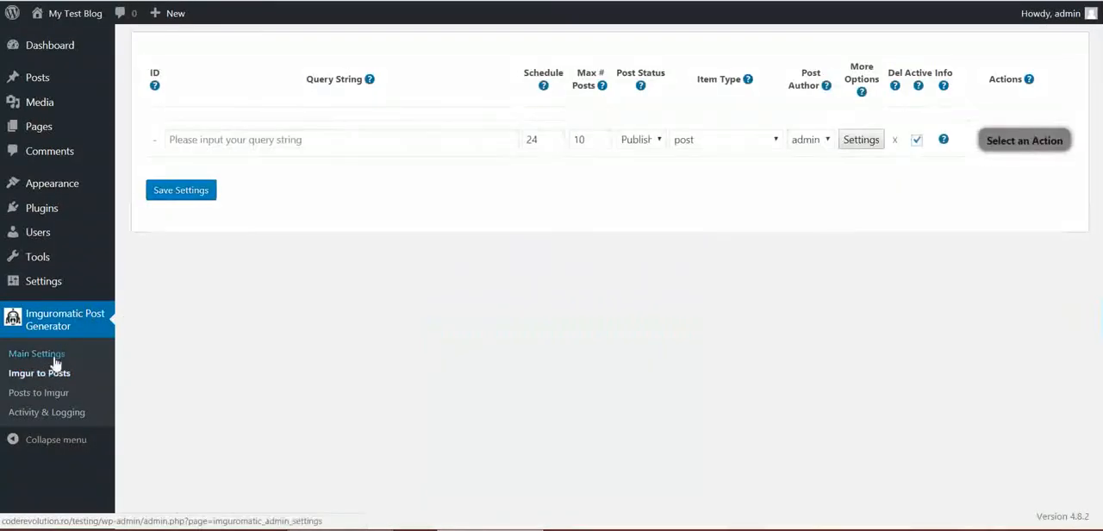
left_click(306, 138)
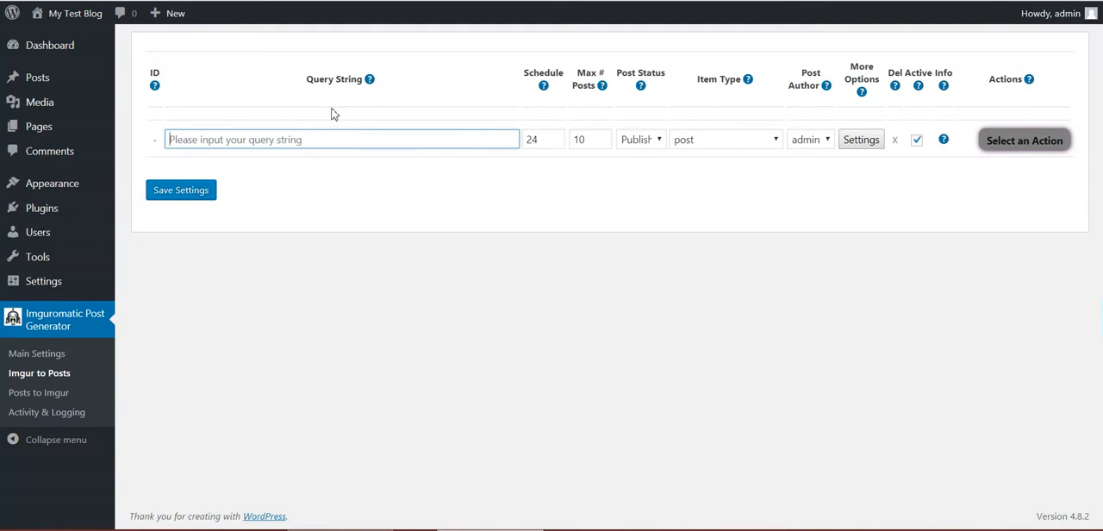
type("cats")
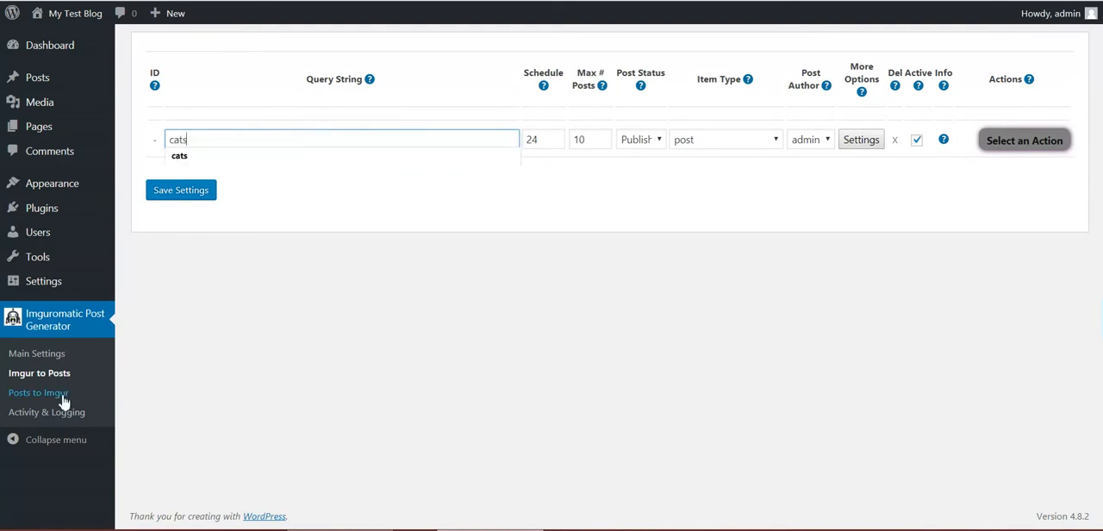
Step: Review the new rule's schedule, maximum posts, post status, item type and post author options
double_click(530, 139)
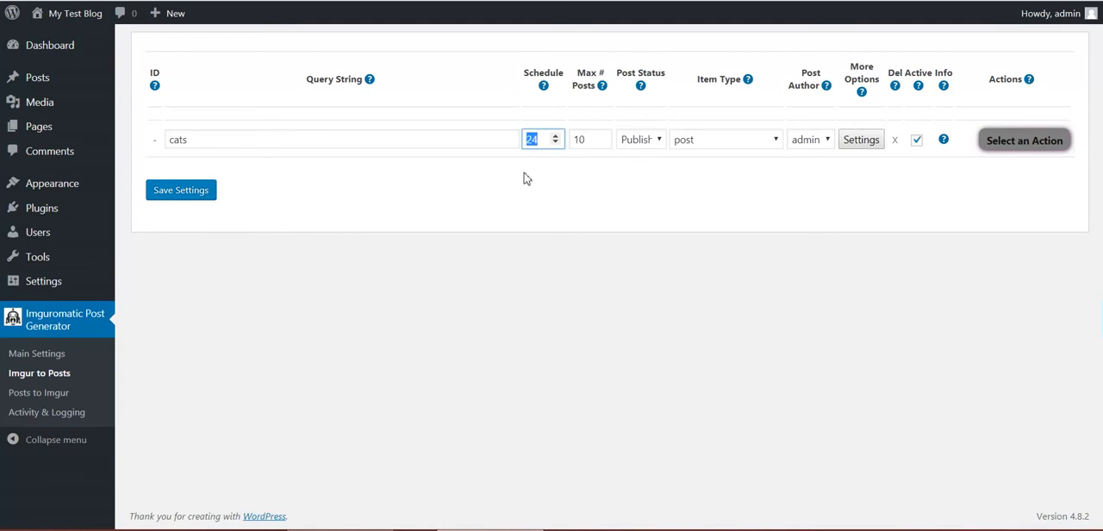
double_click(579, 138)
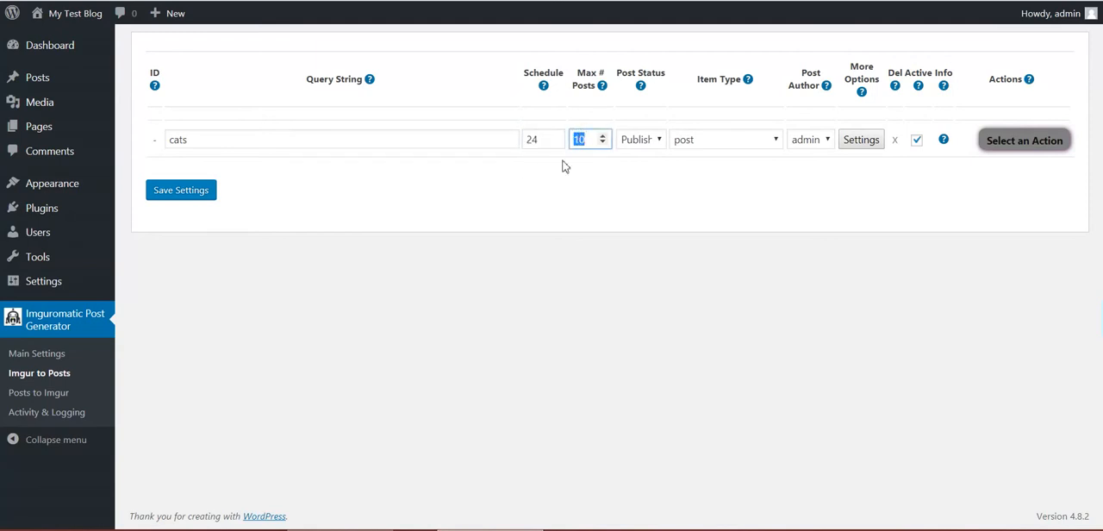
left_click(633, 142)
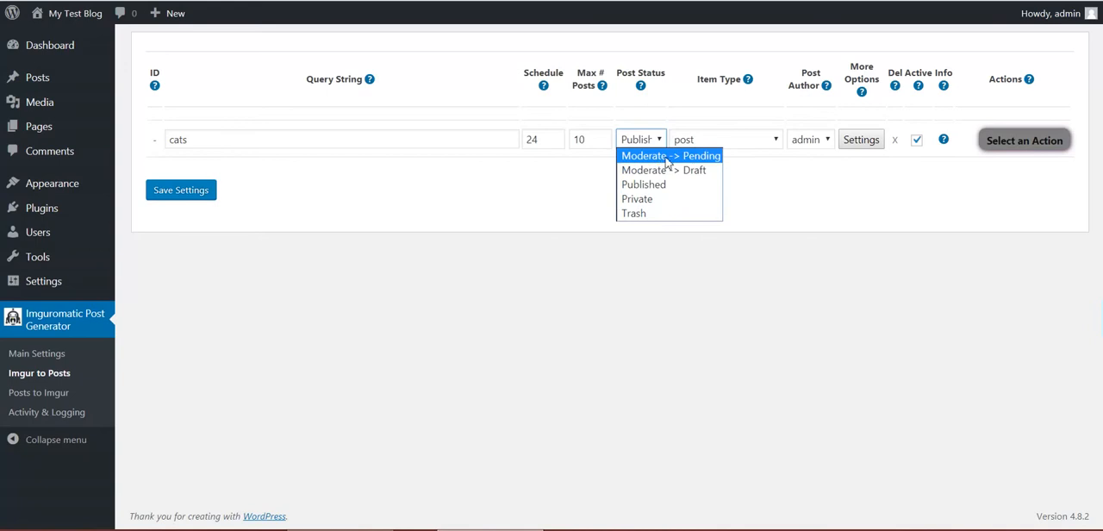
left_click(745, 147)
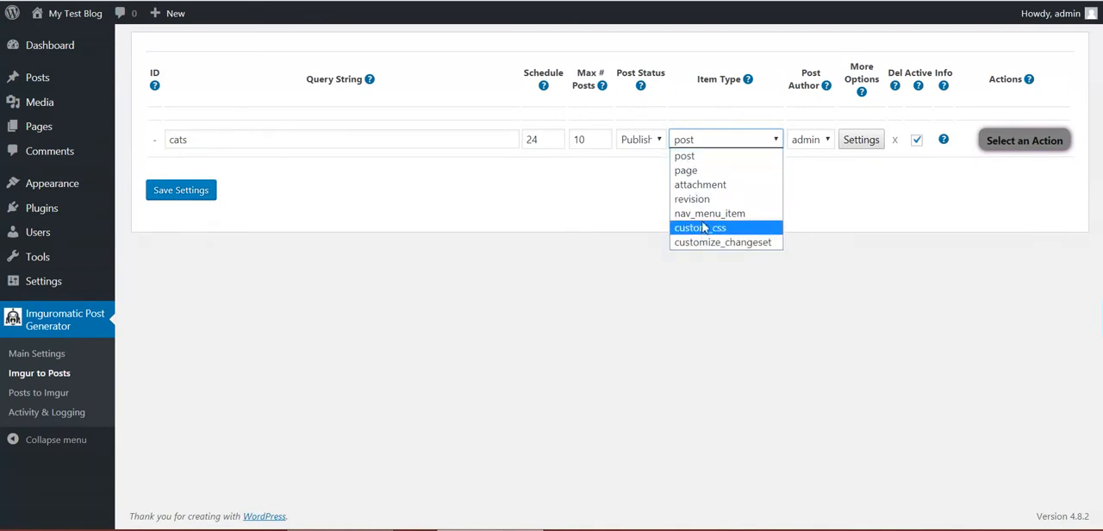
left_click(813, 181)
left_click(820, 146)
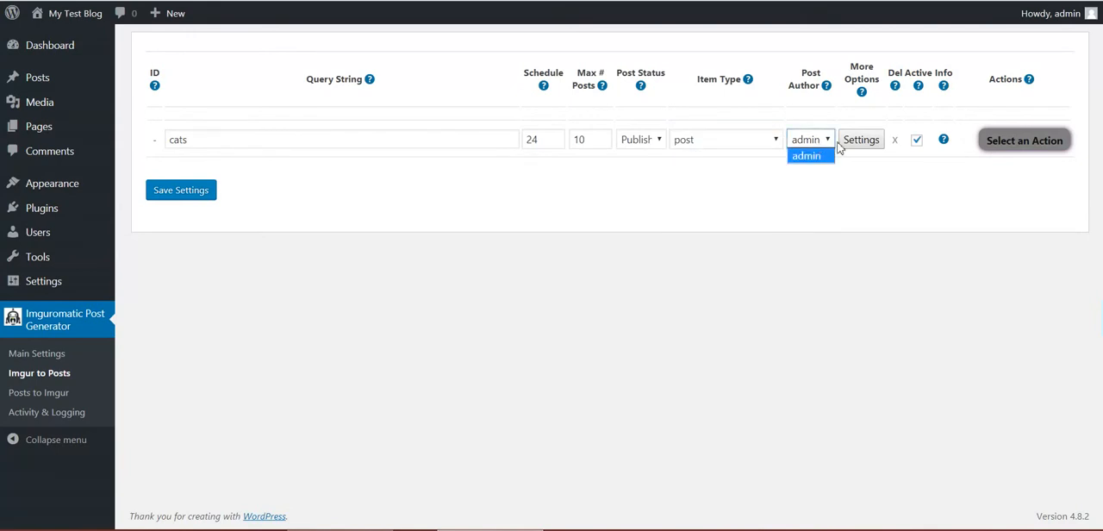
Step: Open the cats rule's advanced settings and check which shortcodes the generated post title accepts
left_click(851, 145)
left_click(852, 145)
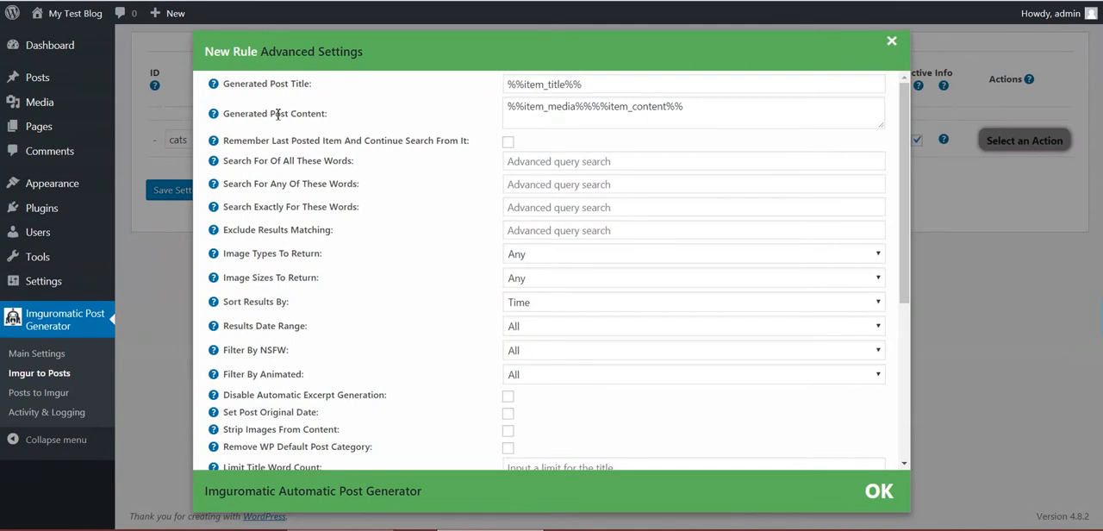
left_click_drag(229, 87, 313, 85)
left_click_drag(595, 86, 511, 83)
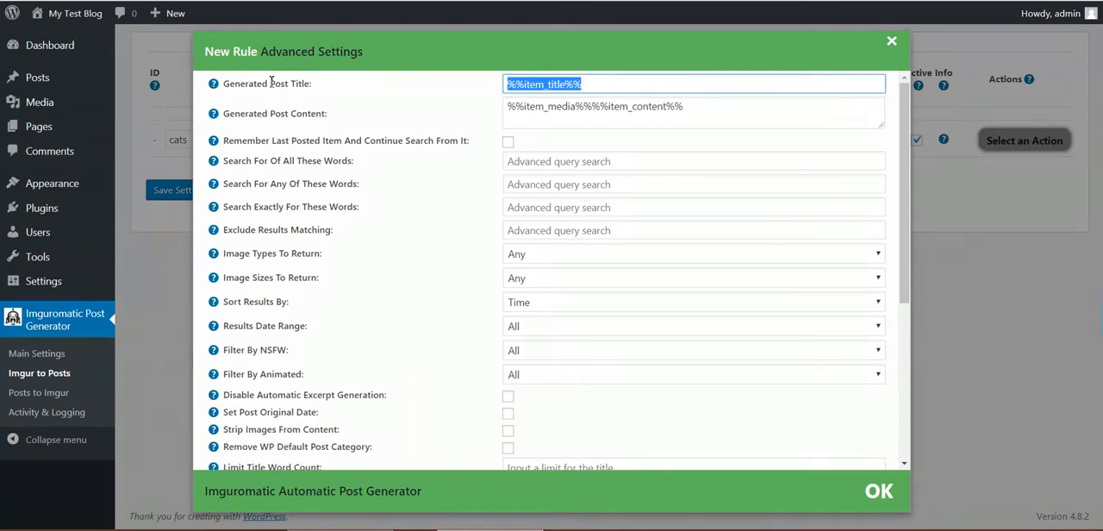
mouse_move(214, 84)
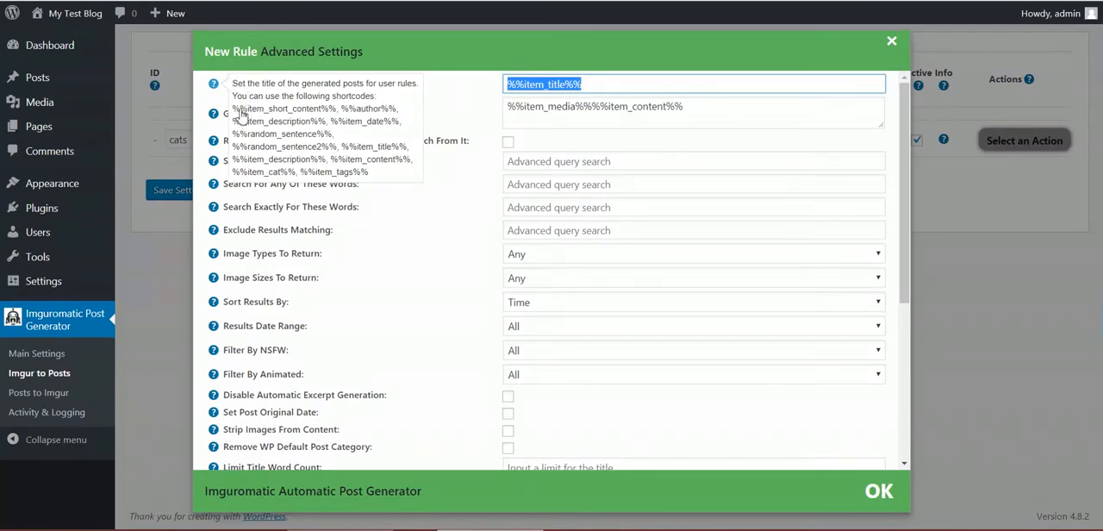
left_click_drag(235, 110, 368, 173)
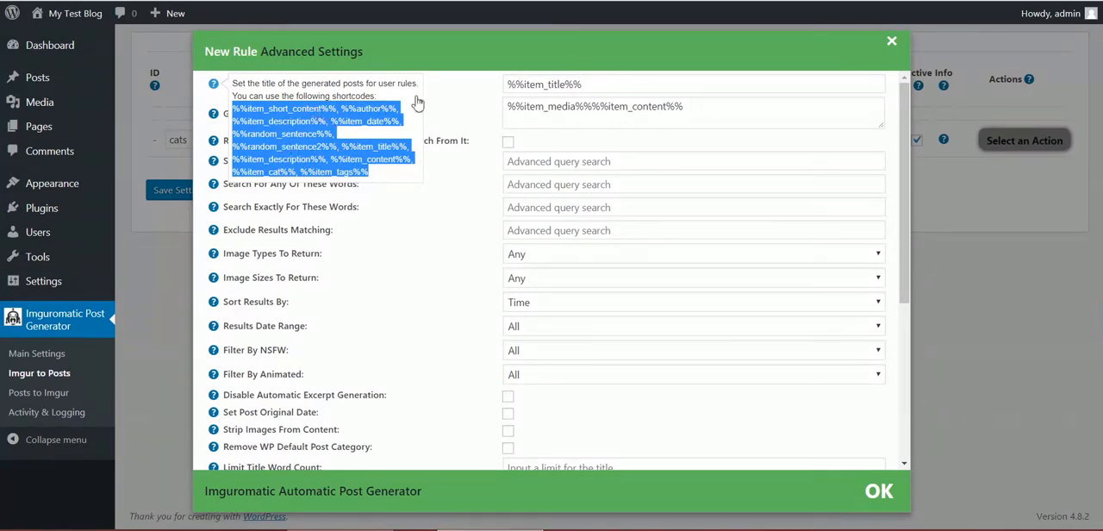
Step: Examine the shortcodes available for the generated post content and the option to remember the last posted item
mouse_move(214, 113)
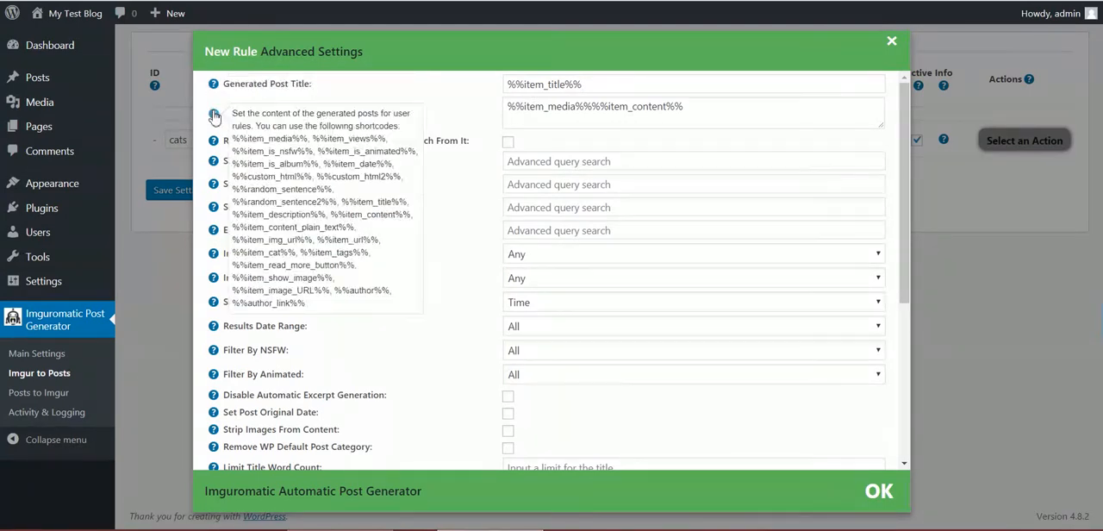
left_click_drag(235, 139, 350, 312)
double_click(550, 107)
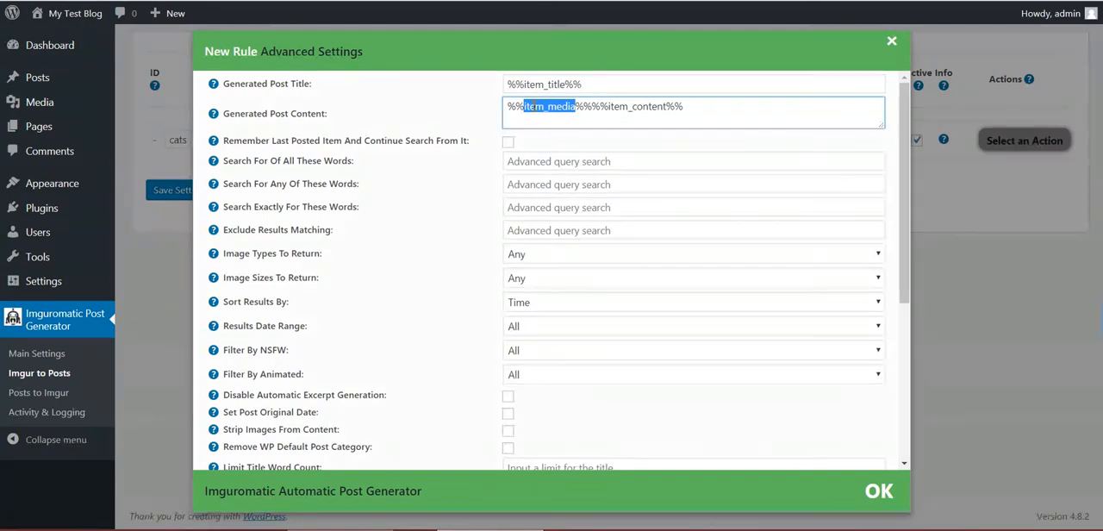
double_click(628, 106)
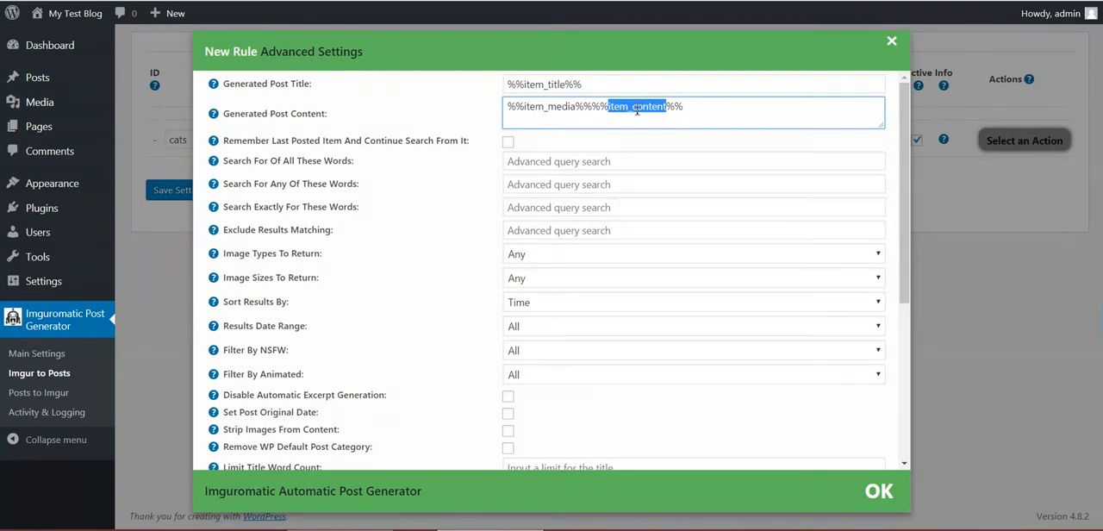
left_click(547, 110)
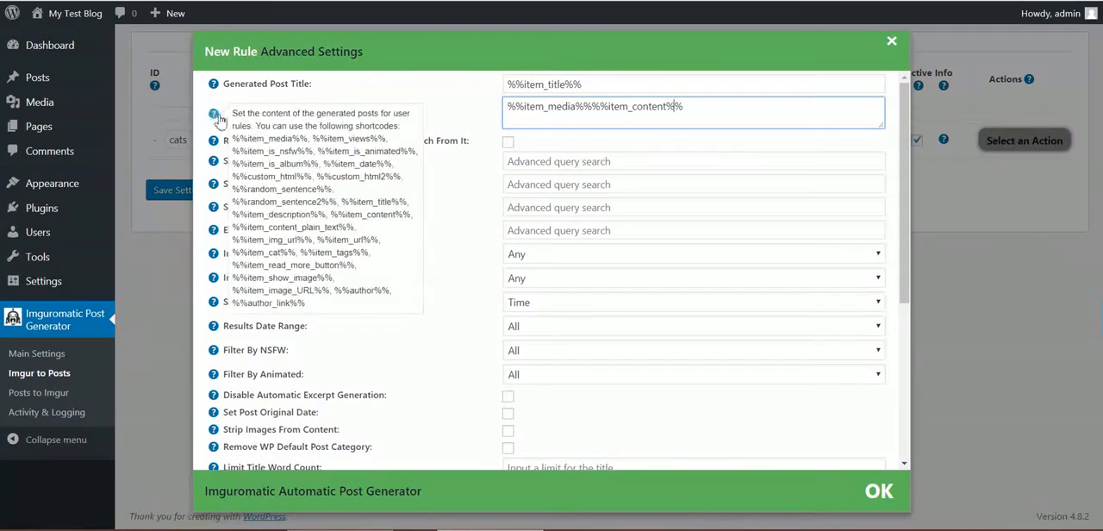
left_click_drag(243, 141, 385, 153)
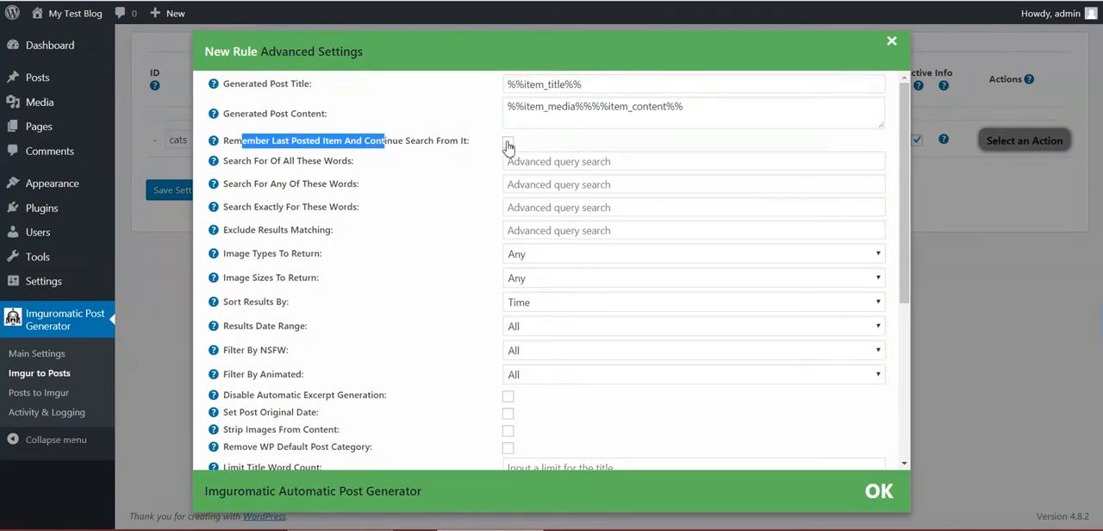
left_click_drag(264, 166, 332, 162)
left_click(341, 162)
left_click(545, 170)
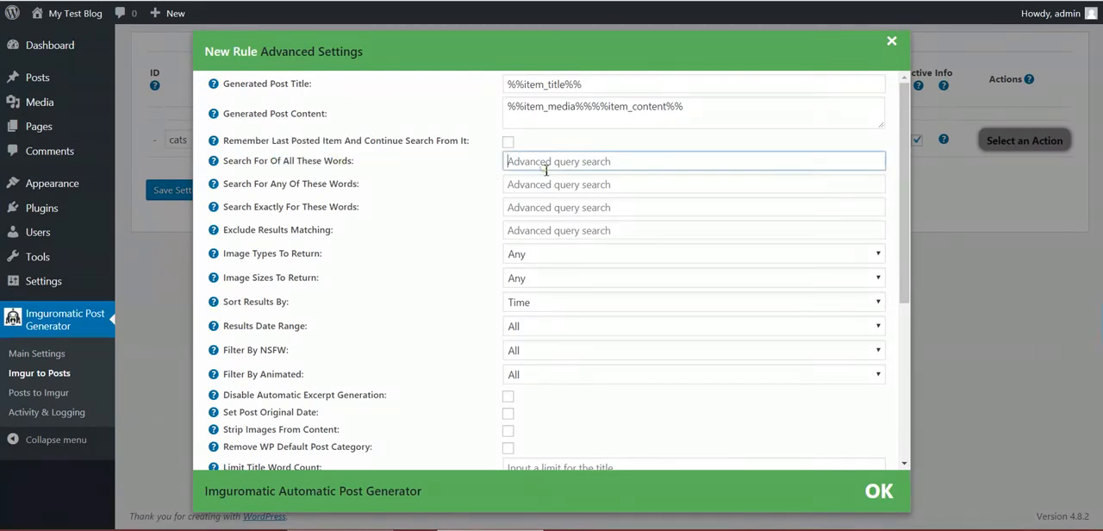
type("cats dogs")
key("ctrl+a")
key("BackSpace")
Step: Review the any-words, exact-words and exclusion search fields along with the available image types and image sizes
left_click(509, 183)
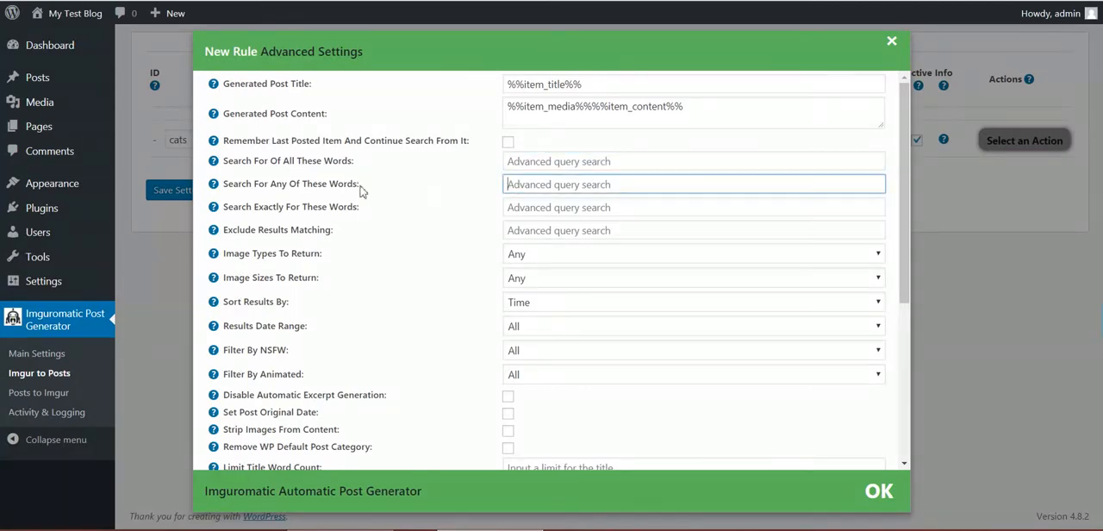
left_click_drag(271, 184, 286, 207)
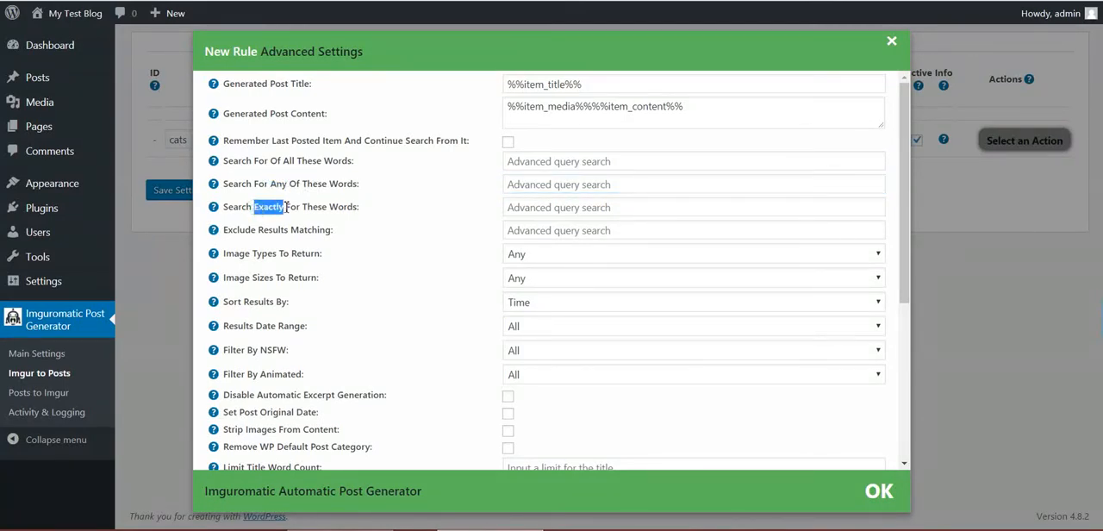
left_click(525, 209)
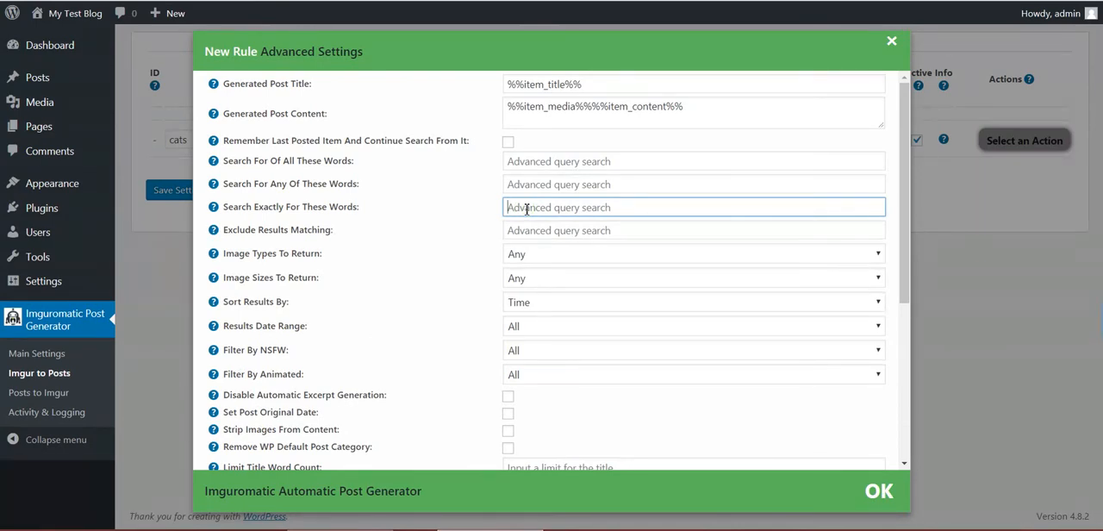
left_click_drag(256, 229, 331, 235)
left_click(523, 233)
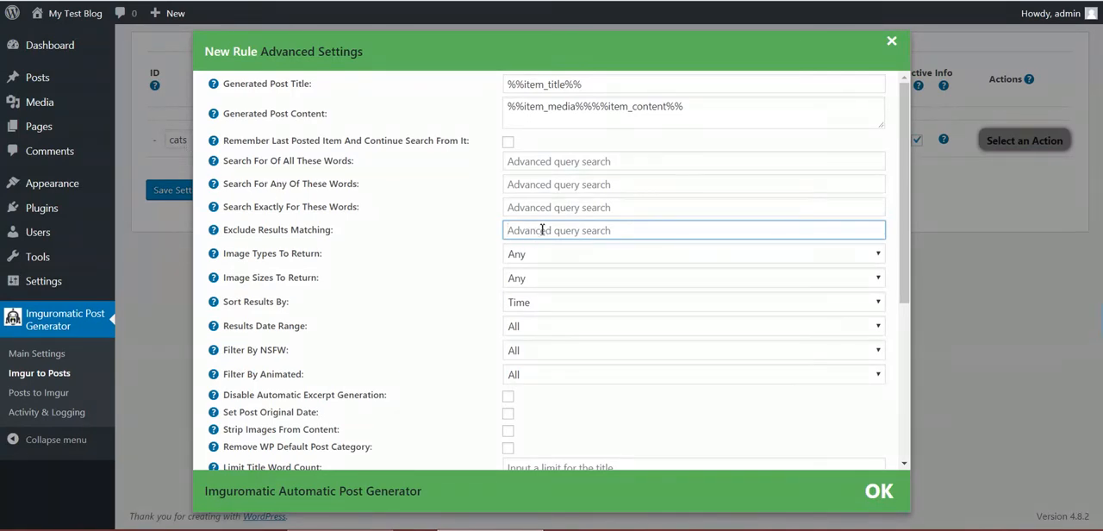
left_click_drag(249, 254, 292, 255)
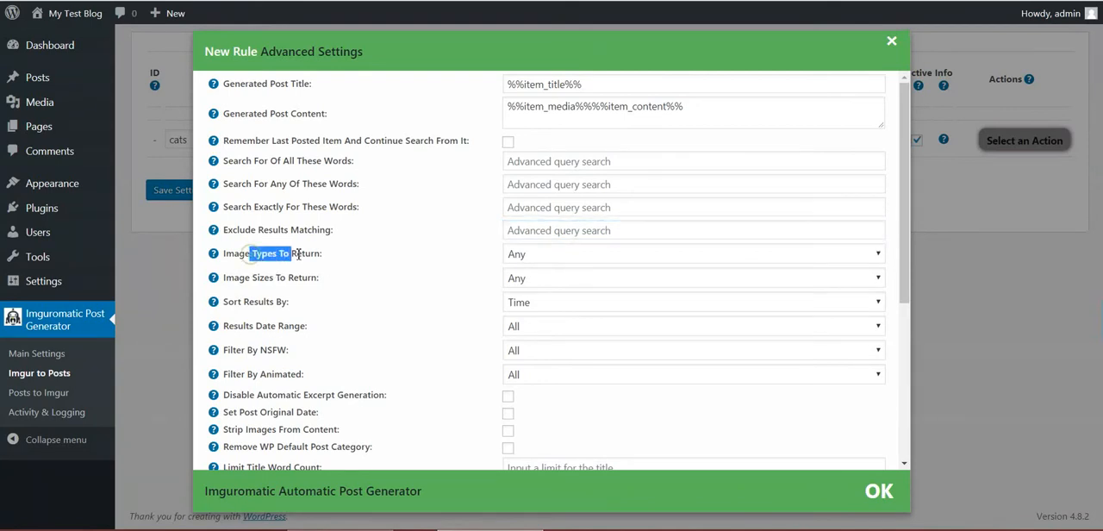
left_click(508, 255)
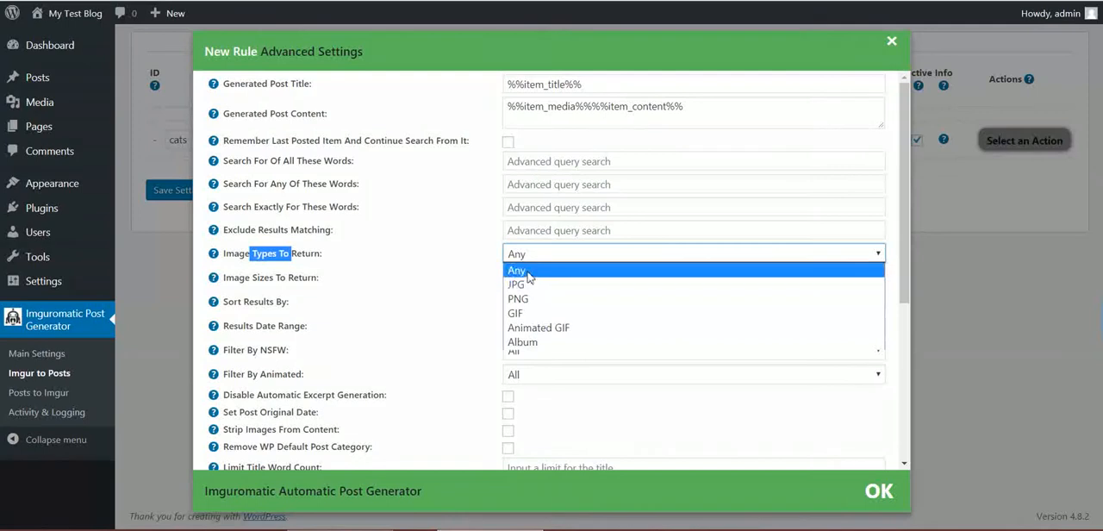
left_click(361, 257)
left_click_drag(260, 278, 281, 277)
left_click(530, 279)
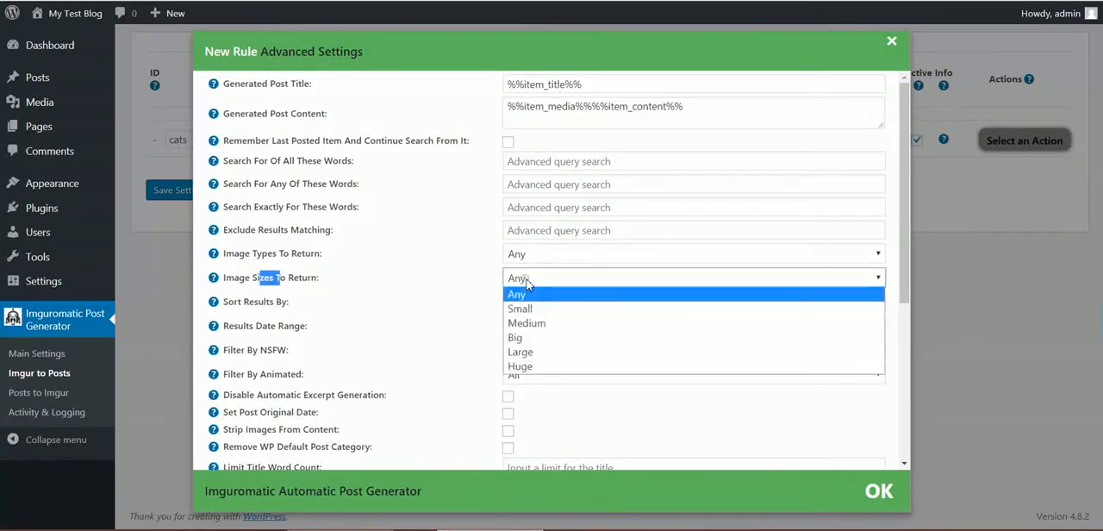
left_click(426, 311)
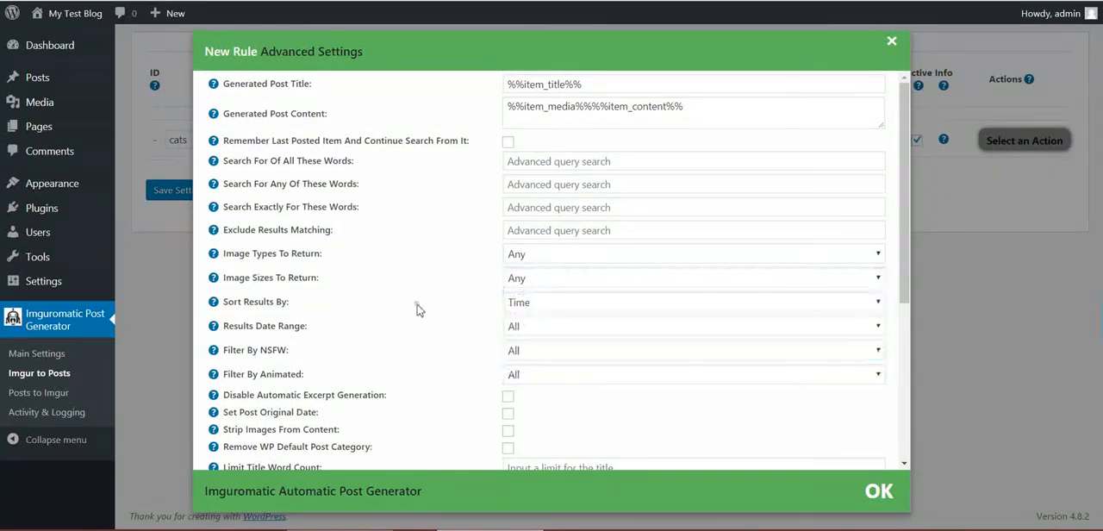
Step: Examine the choices for sorting results, the results date range, and the NSFW and animated filters
left_click_drag(243, 305, 308, 309)
left_click(509, 304)
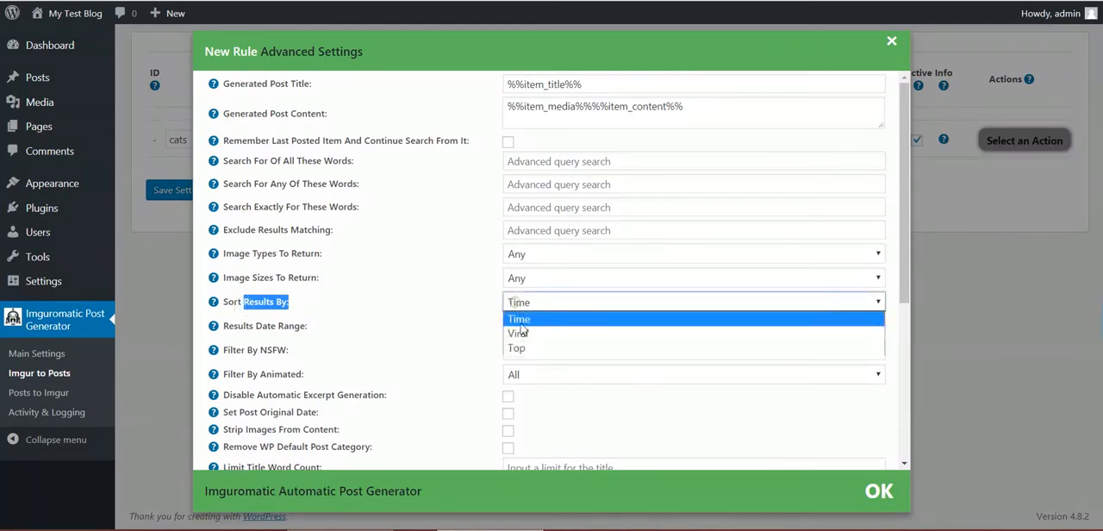
left_click(427, 334)
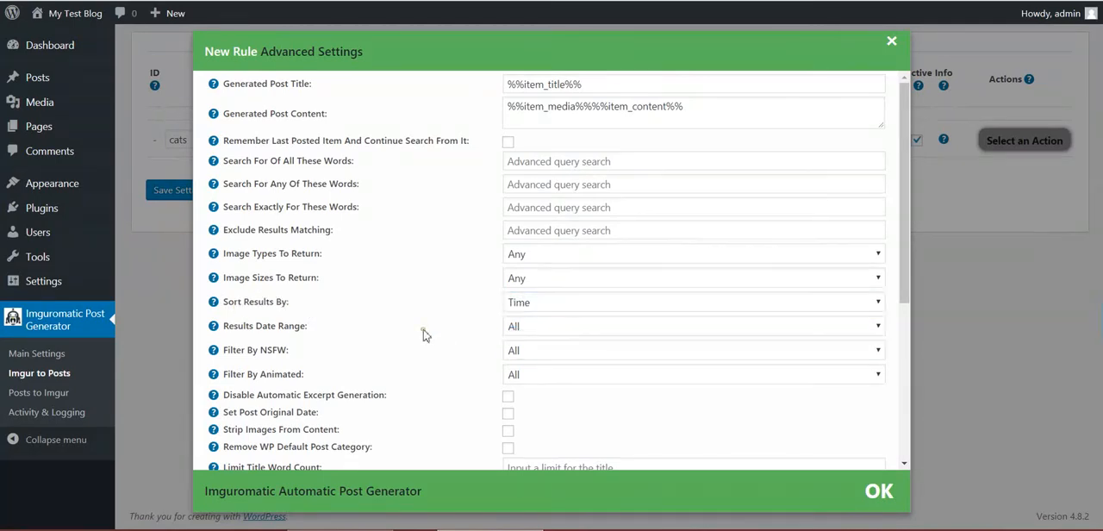
left_click(528, 329)
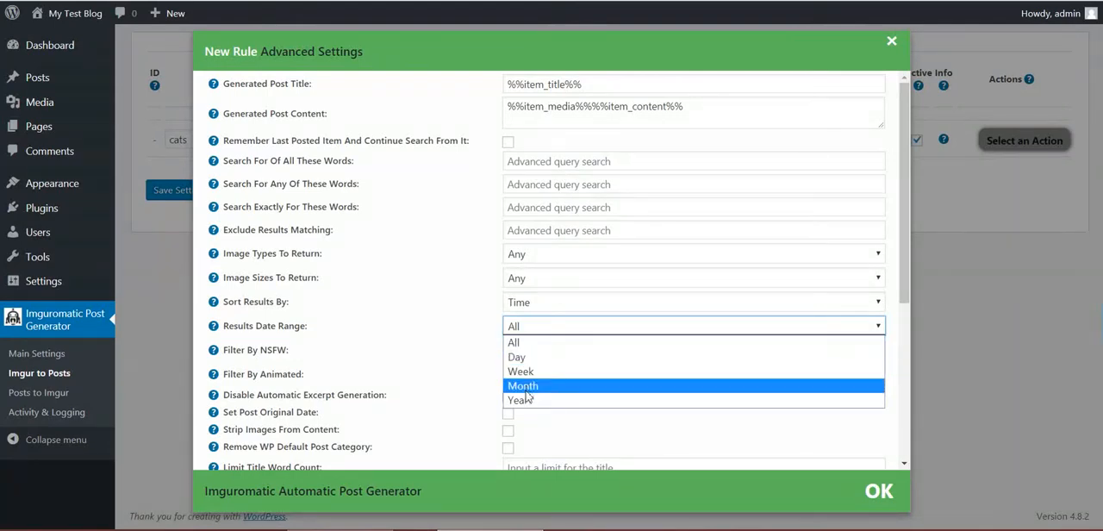
left_click(449, 350)
left_click(522, 353)
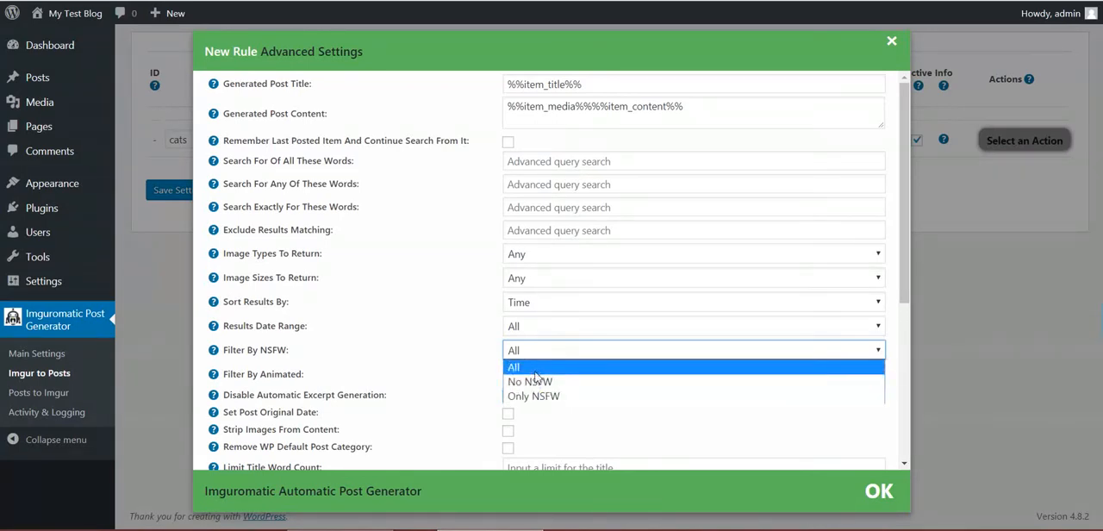
left_click(438, 363)
left_click(560, 375)
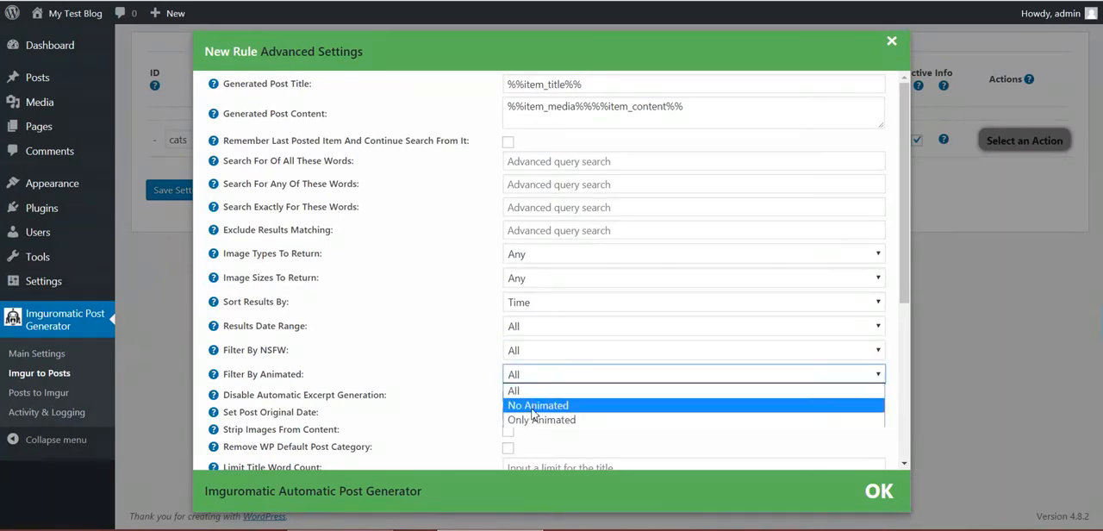
left_click(450, 387)
Step: Review the options for automatic excerpts, original post date, stripping images and removing the WP default category
scroll(450, 386, "down", 3)
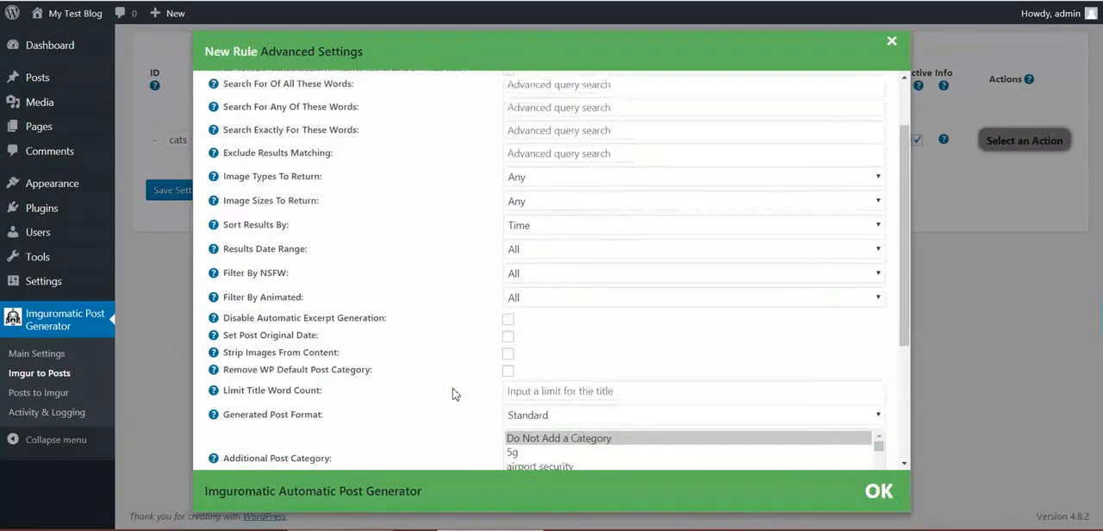
left_click_drag(306, 257, 375, 251)
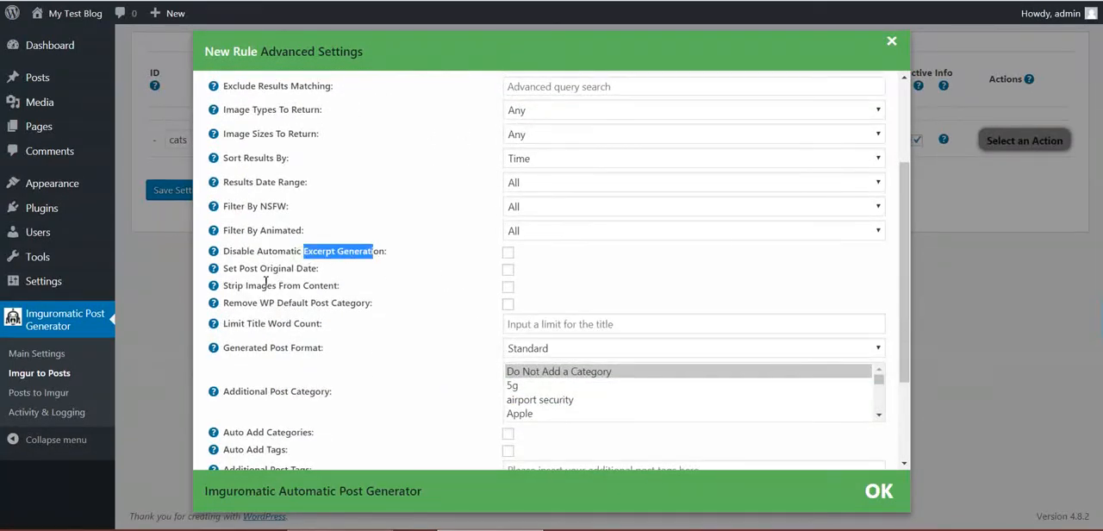
left_click_drag(244, 268, 308, 269)
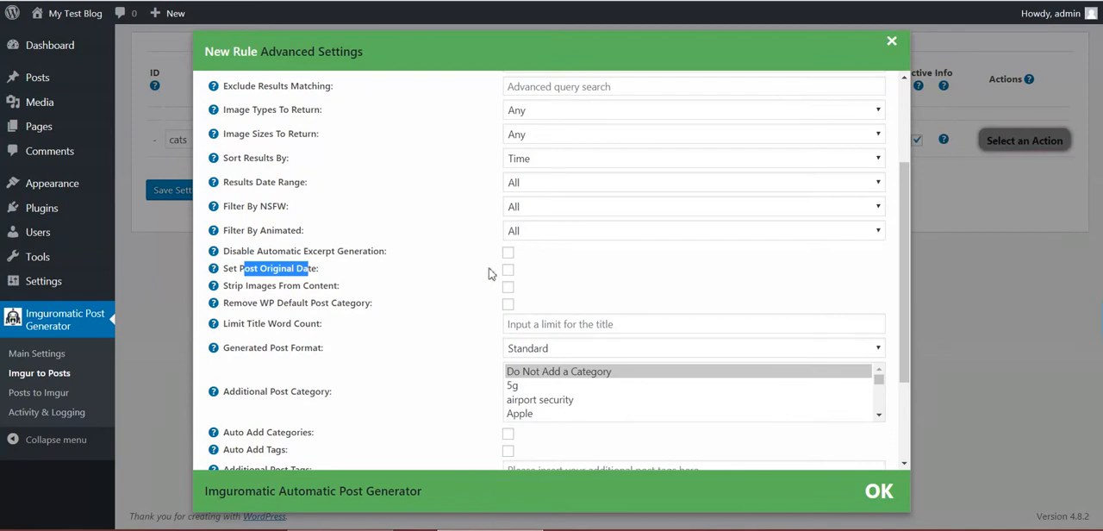
left_click_drag(243, 287, 333, 287)
left_click(264, 285)
left_click_drag(244, 299, 306, 304)
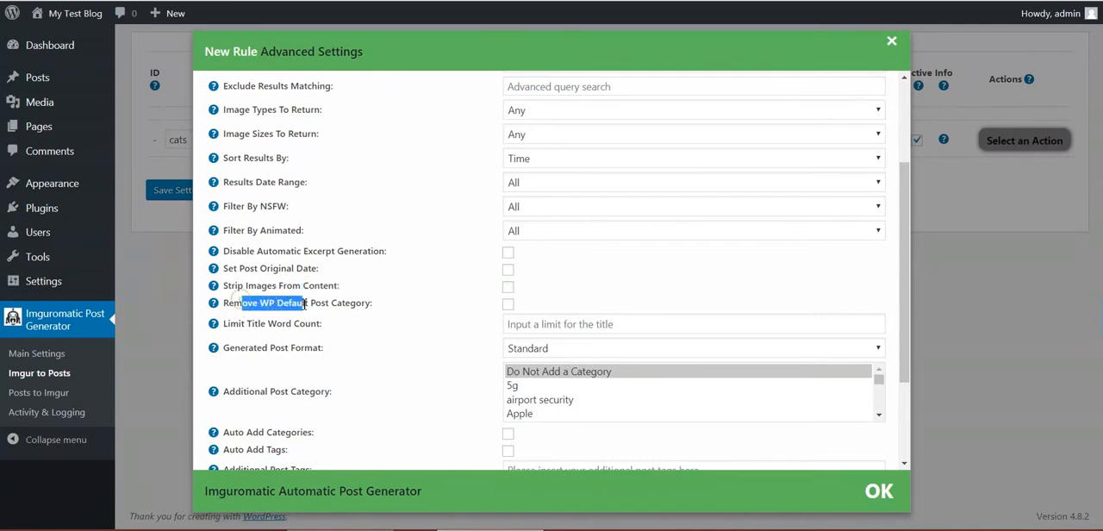
scroll(354, 307, "down", 1)
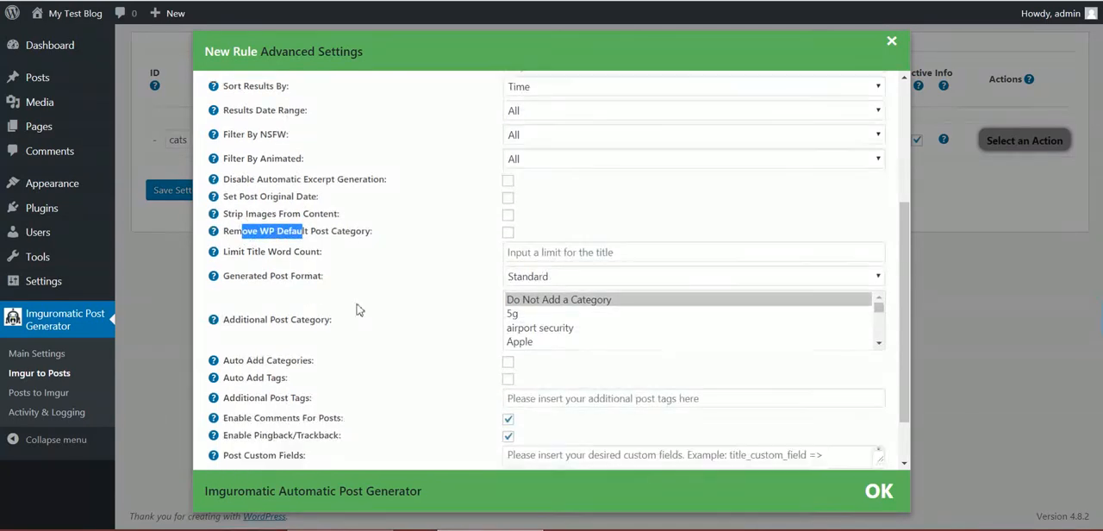
Step: Examine the title word count limit, the generated post formats and the additional post category list
left_click_drag(224, 252, 310, 251)
left_click_drag(234, 276, 322, 280)
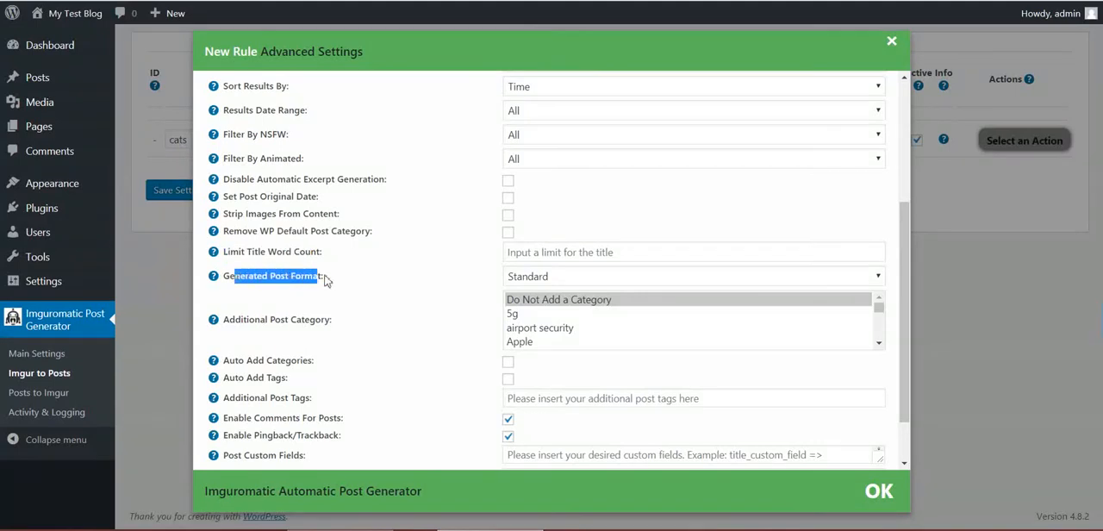
left_click(536, 278)
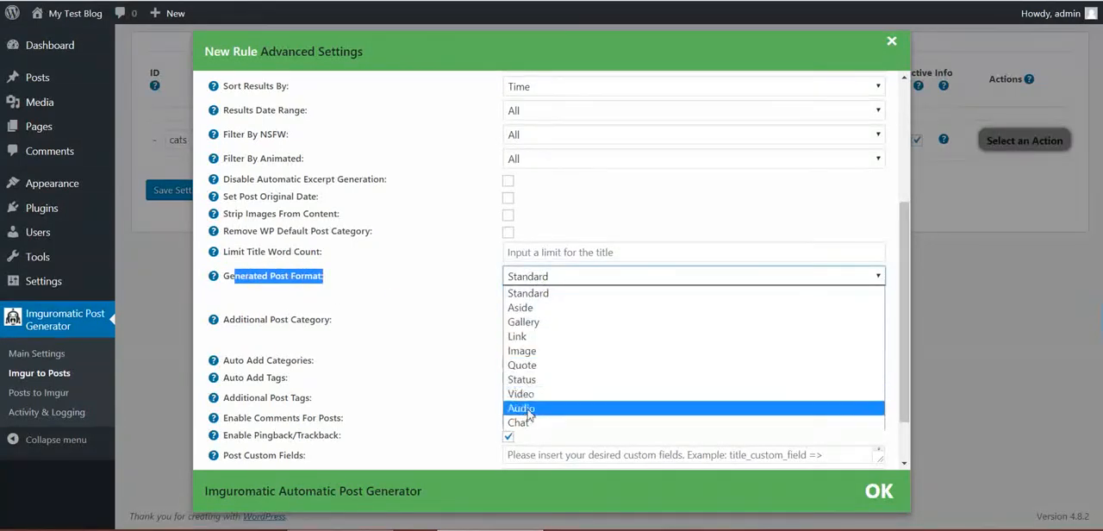
left_click(406, 305)
scroll(300, 319, "down", 1)
scroll(300, 320, "down", 1)
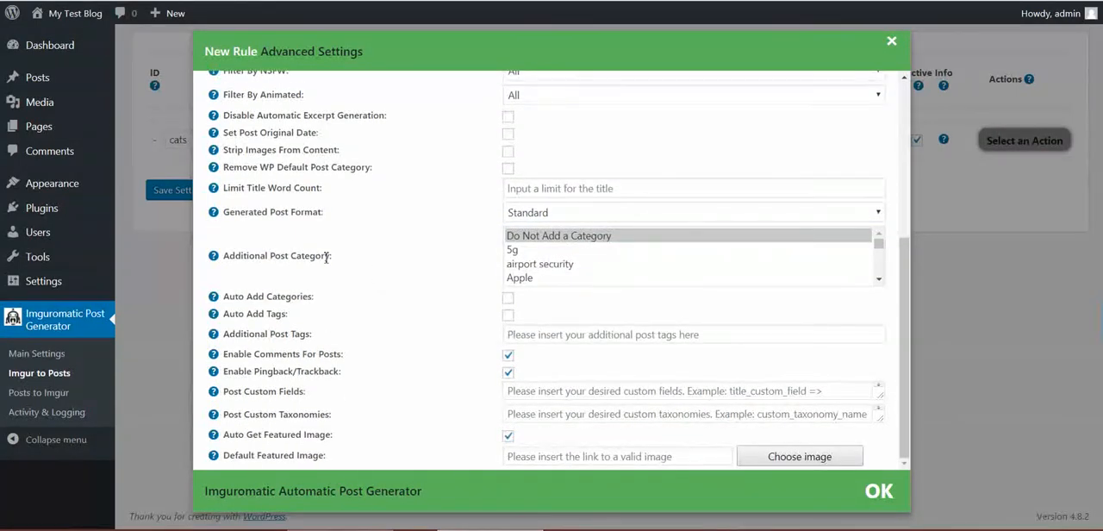
left_click_drag(248, 253, 303, 255)
left_click_drag(532, 254, 519, 238)
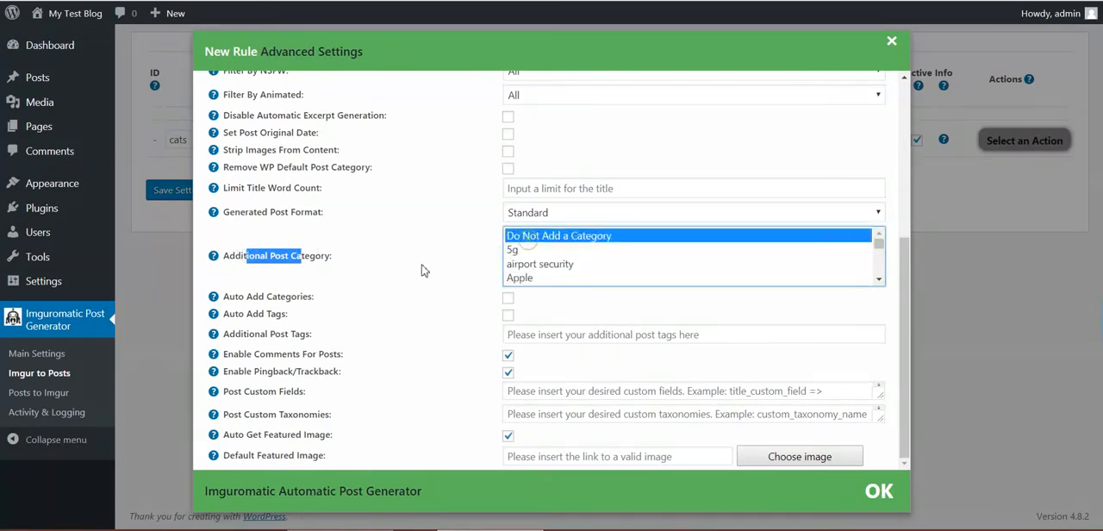
Step: Enable Auto Add Categories and Auto Add Tags for the new rule
left_click_drag(257, 296, 352, 300)
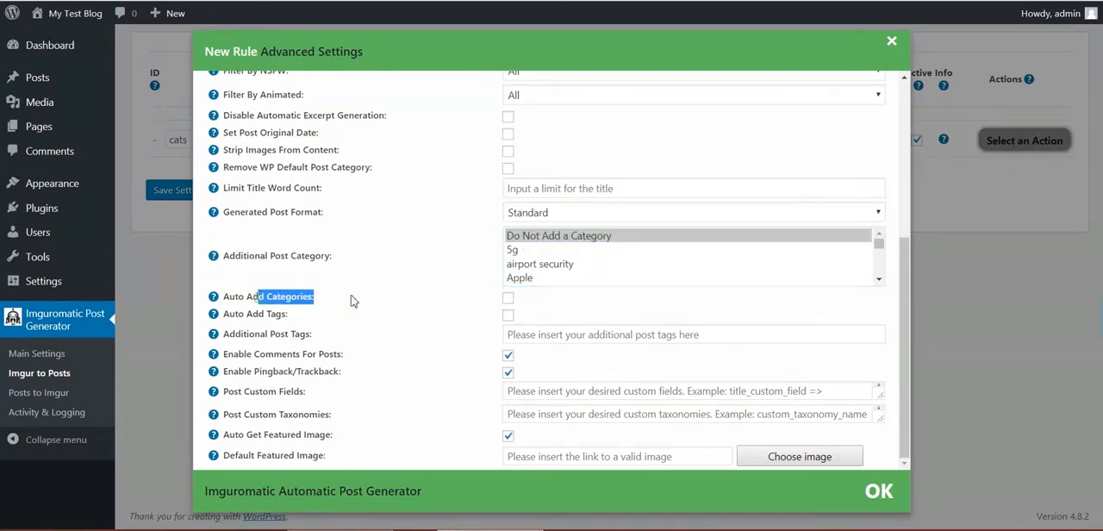
left_click(507, 298)
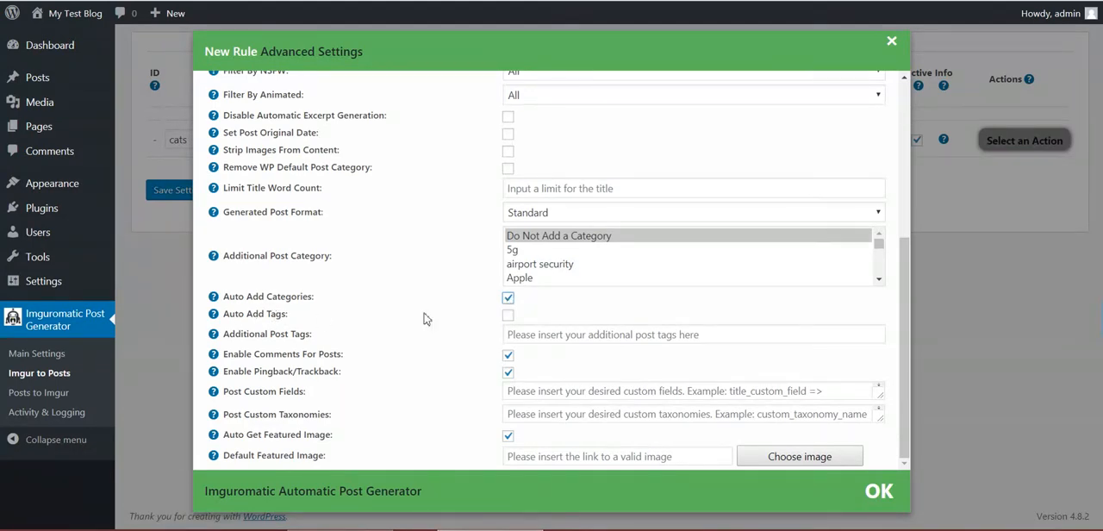
left_click(509, 317)
Step: Review the additional post tags, comments, pingback and post custom fields settings
left_click_drag(245, 335, 398, 346)
left_click(529, 336)
left_click_drag(282, 354, 300, 391)
left_click(522, 391)
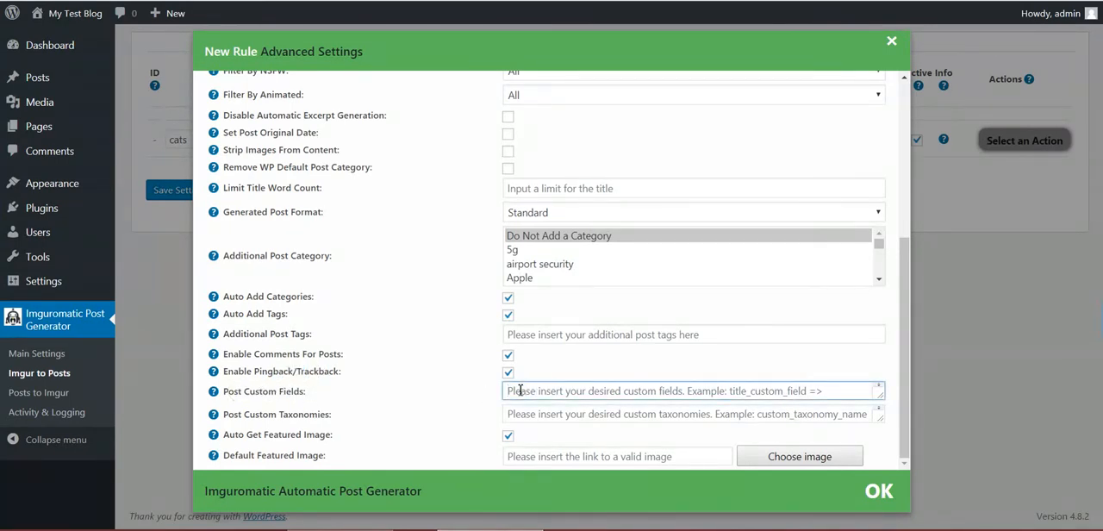
Step: Read the custom field syntax and the available shortcodes in the help text for Post Custom Fields
mouse_move(215, 392)
scroll(272, 400, "down", 2)
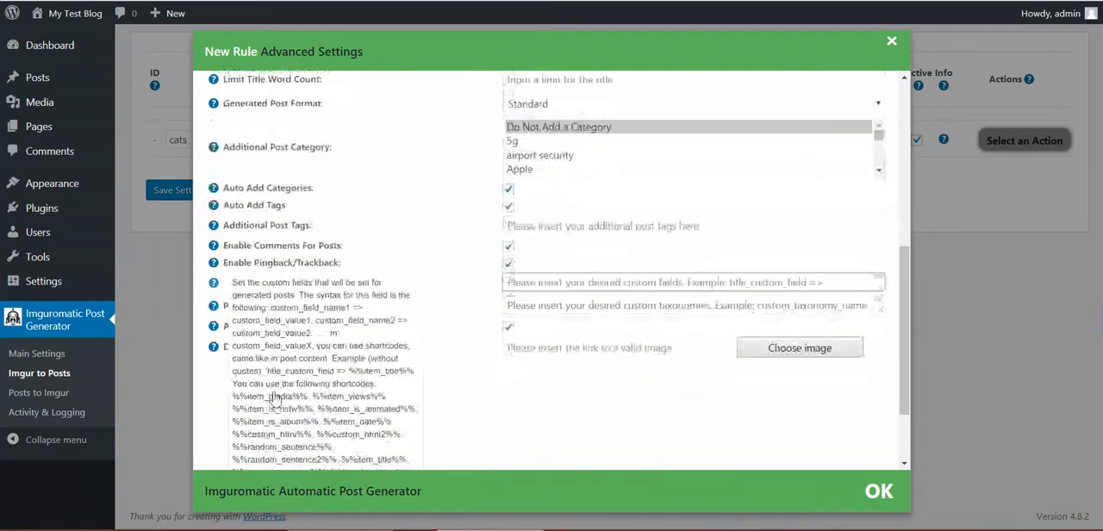
scroll(274, 399, "down", 2)
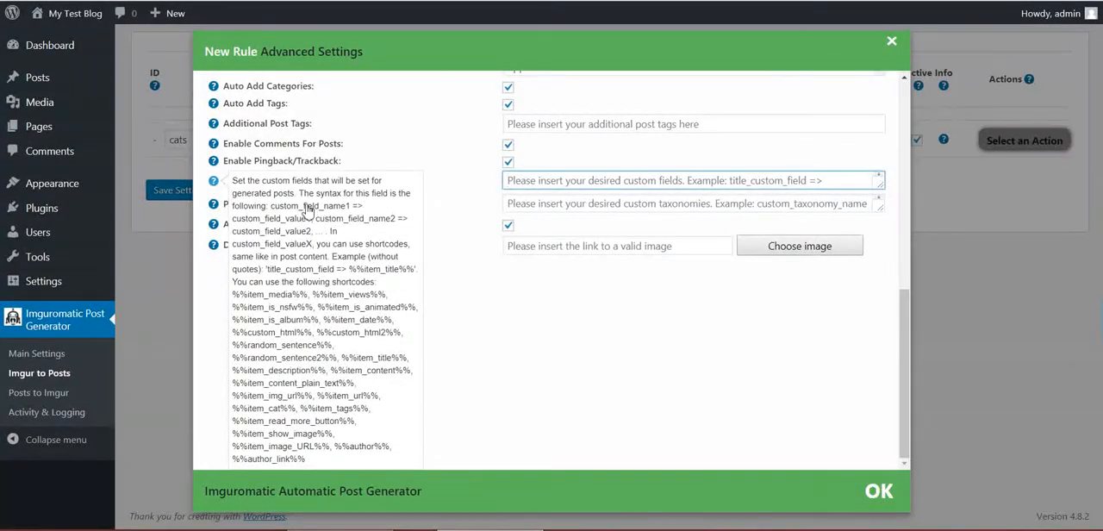
left_click_drag(275, 208, 362, 215)
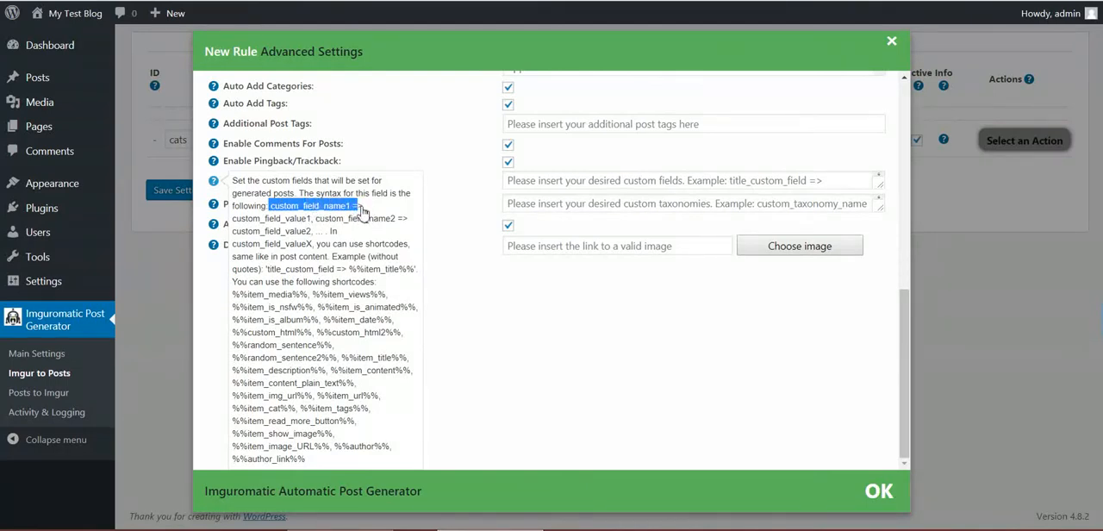
left_click_drag(365, 211, 272, 268)
scroll(305, 355, "up", 3)
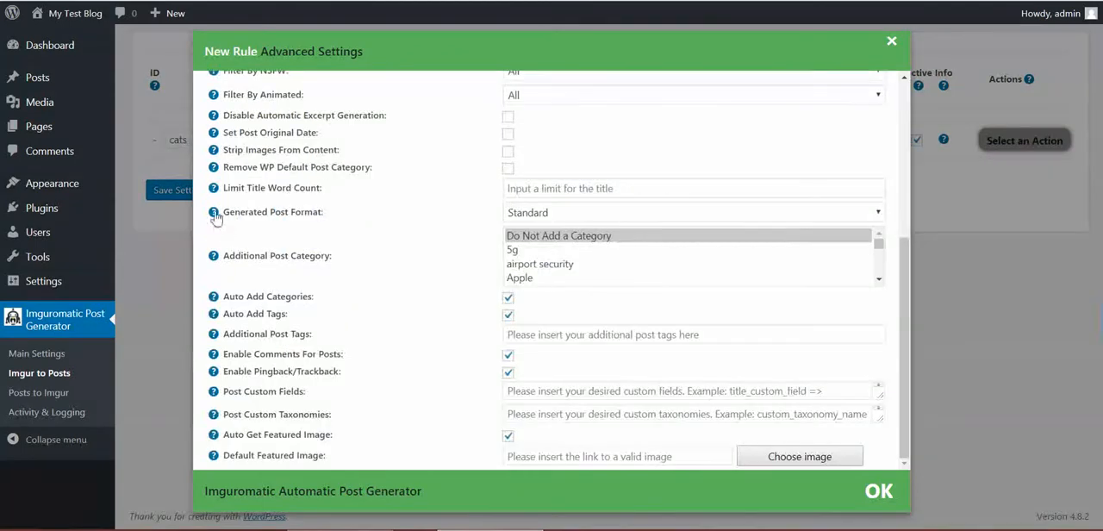
Step: Review the Post Custom Taxonomies, Auto Get Featured Image and Default Featured Image settings of the new rule
left_click_drag(249, 415, 332, 414)
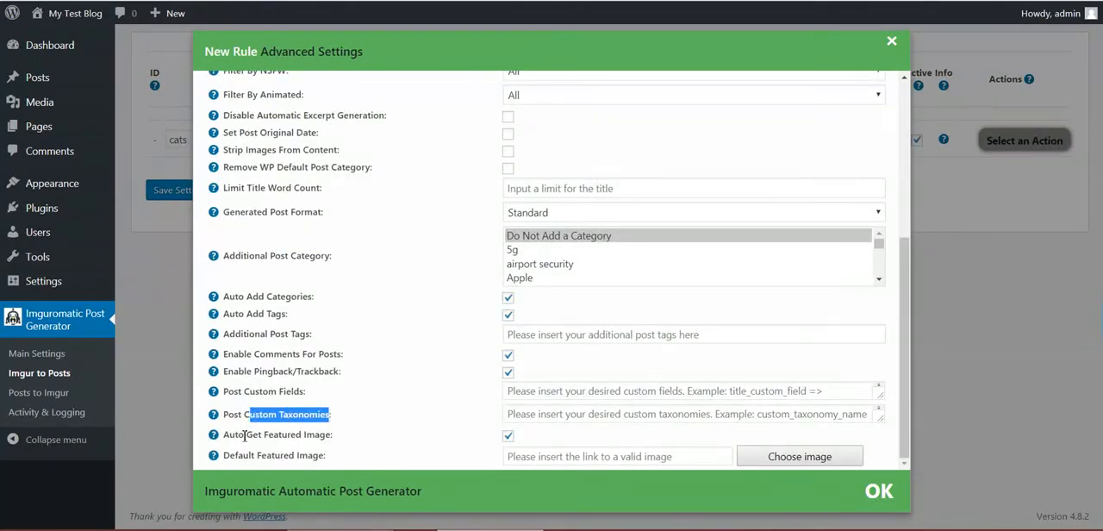
left_click_drag(245, 435, 327, 436)
left_click_drag(252, 455, 320, 455)
left_click(552, 456)
left_click(441, 434)
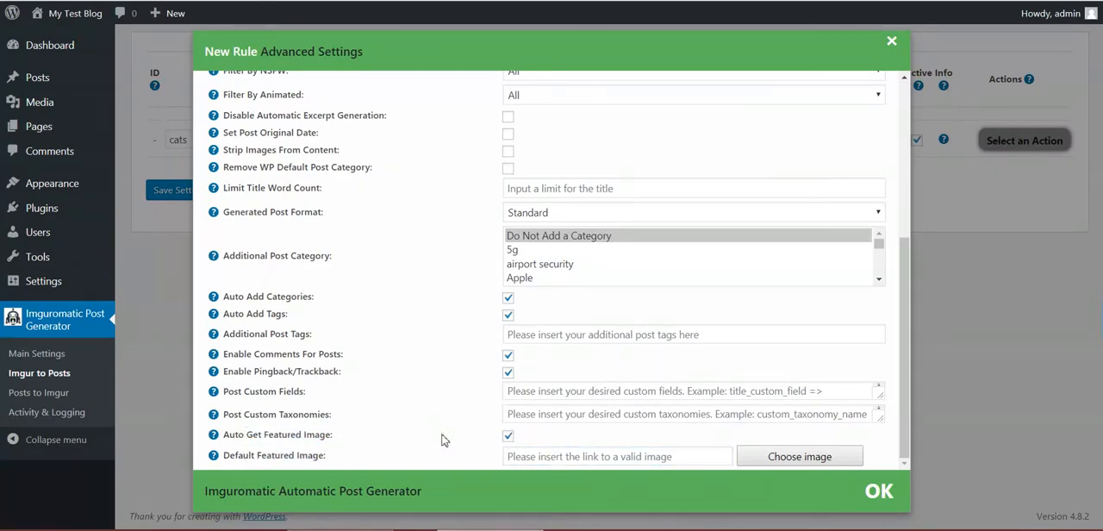
Step: Close the rule's advanced settings and save the new cats rule
scroll(442, 434, "up", 1)
left_click(1000, 423)
left_click(184, 195)
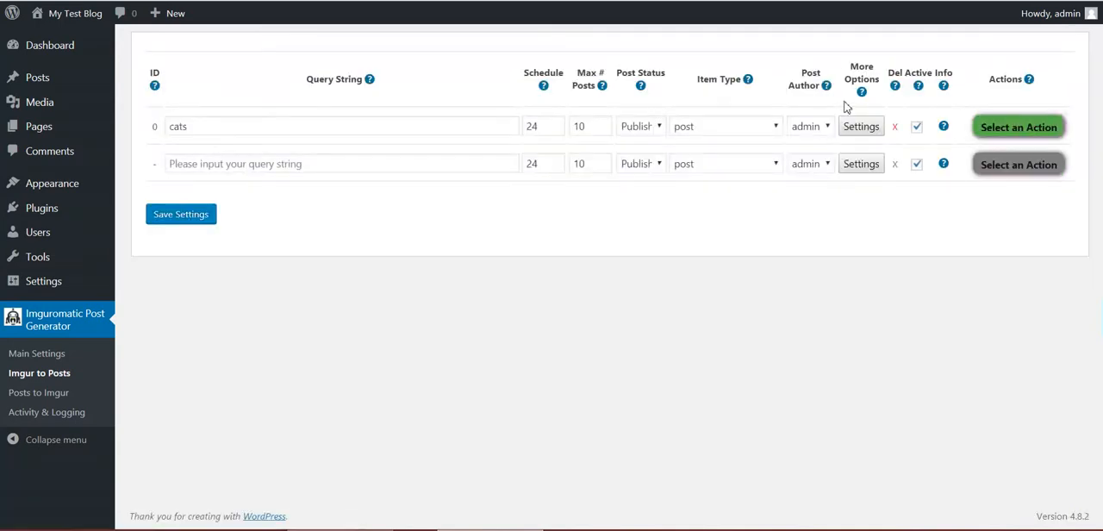
Step: Run the saved cats rule and open the My Test Blog front page in a separate tab
left_click(994, 130)
left_click(994, 153)
key("Return")
right_click(47, 13)
left_click(65, 24)
key("ctrl+Tab")
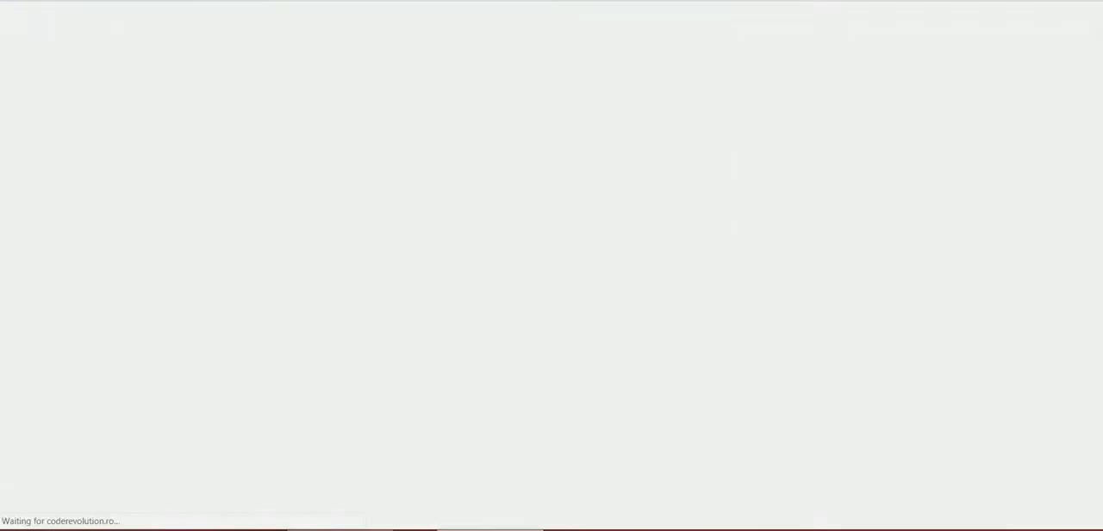
Step: Reload the blog's front page repeatedly to follow the posts being generated by the cats rule
scroll(239, 155, "down", 3)
scroll(224, 136, "up", 3)
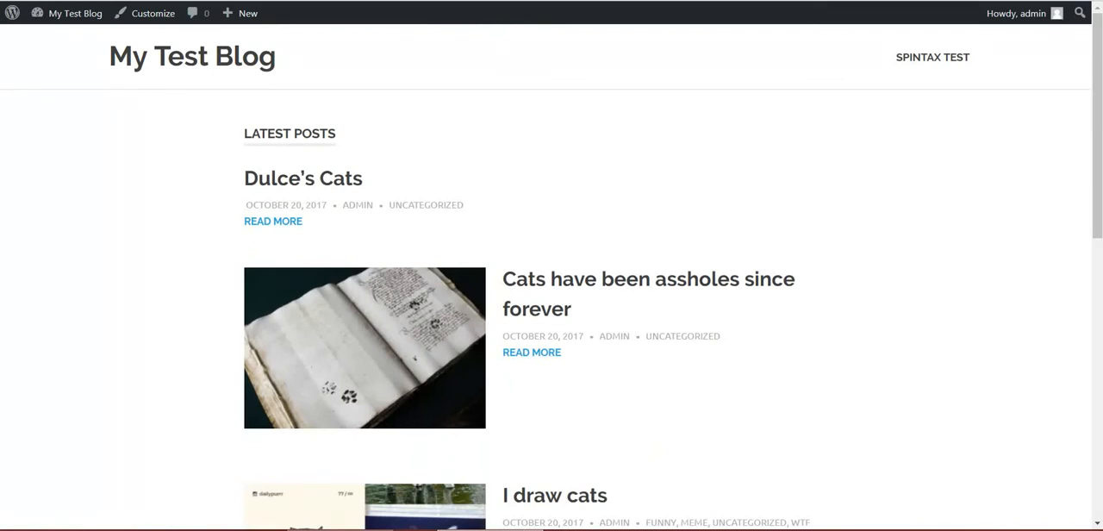
key("F5")
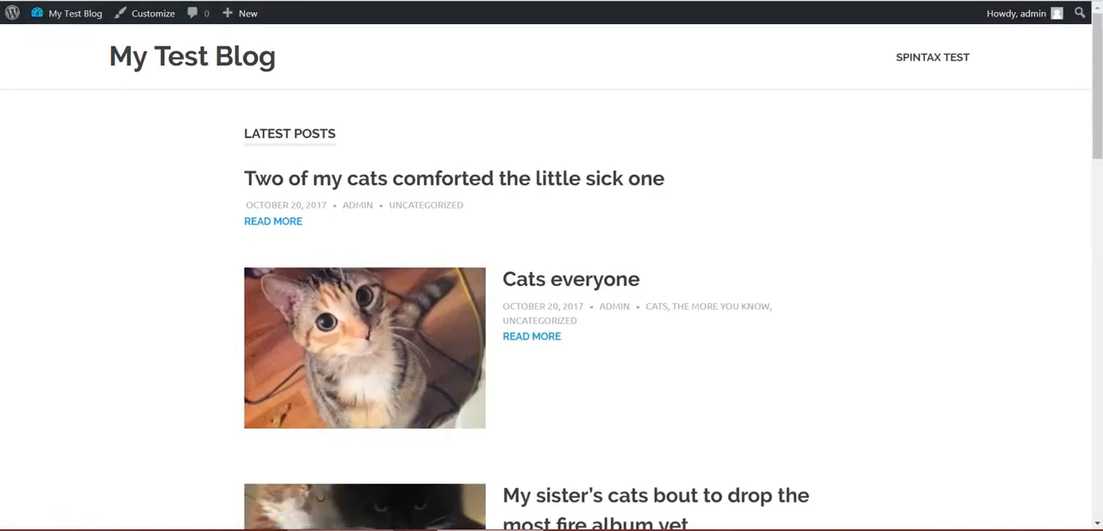
key("F5")
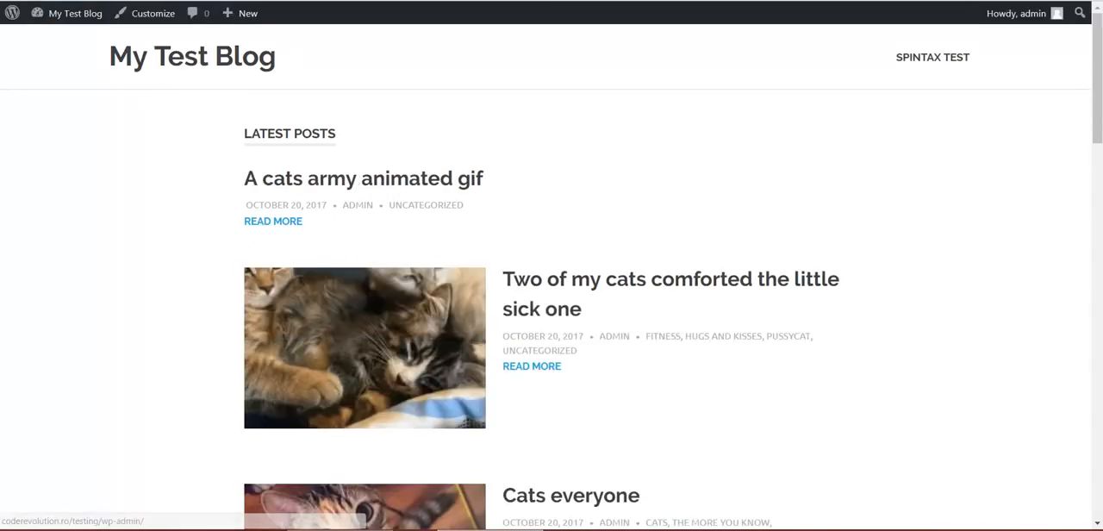
key("F5")
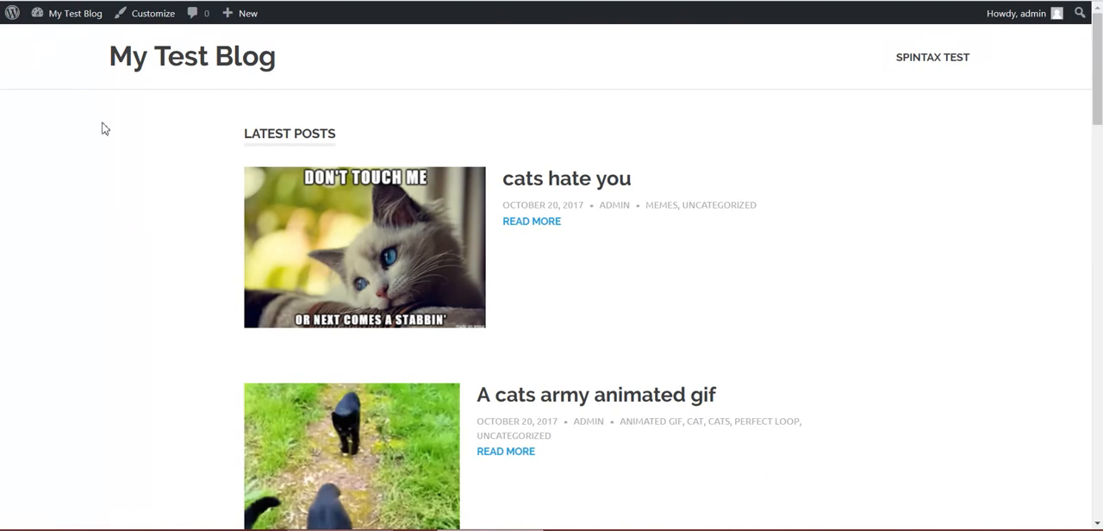
key("F5")
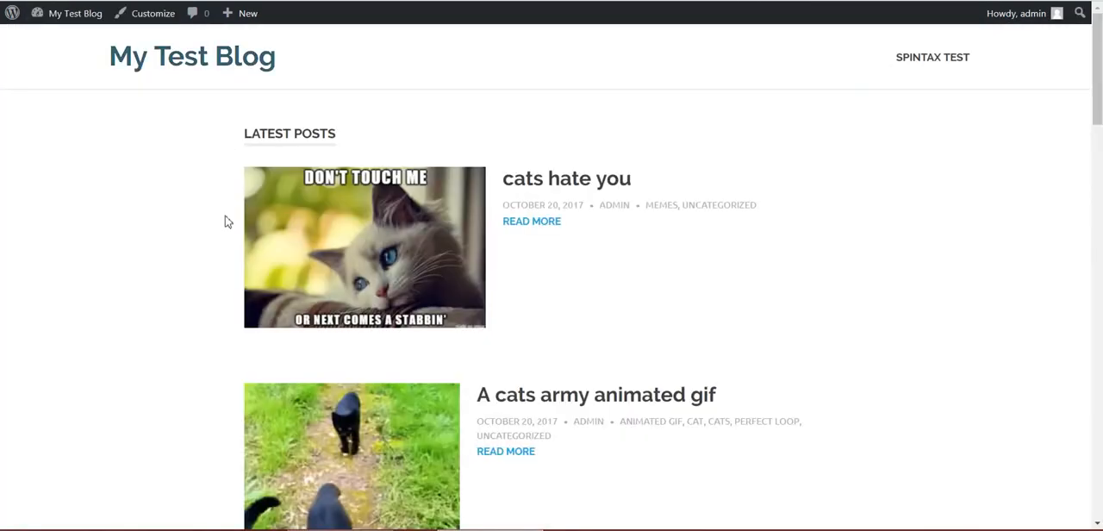
Step: Look through the generated posts and inspect the full "Dulce's Cats" post, then return to the post list
scroll(225, 222, "down", 10)
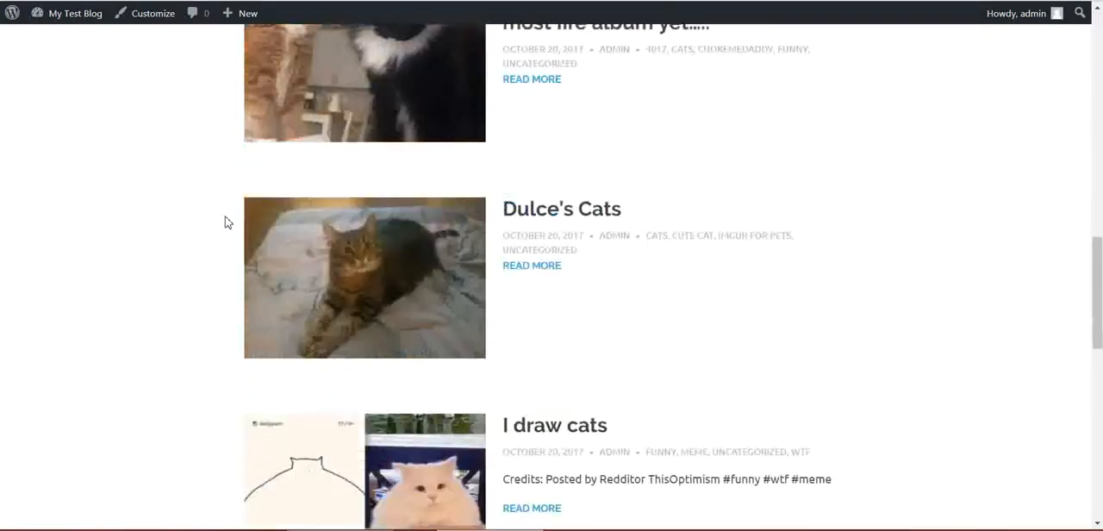
scroll(225, 222, "up", 1)
left_click(543, 202)
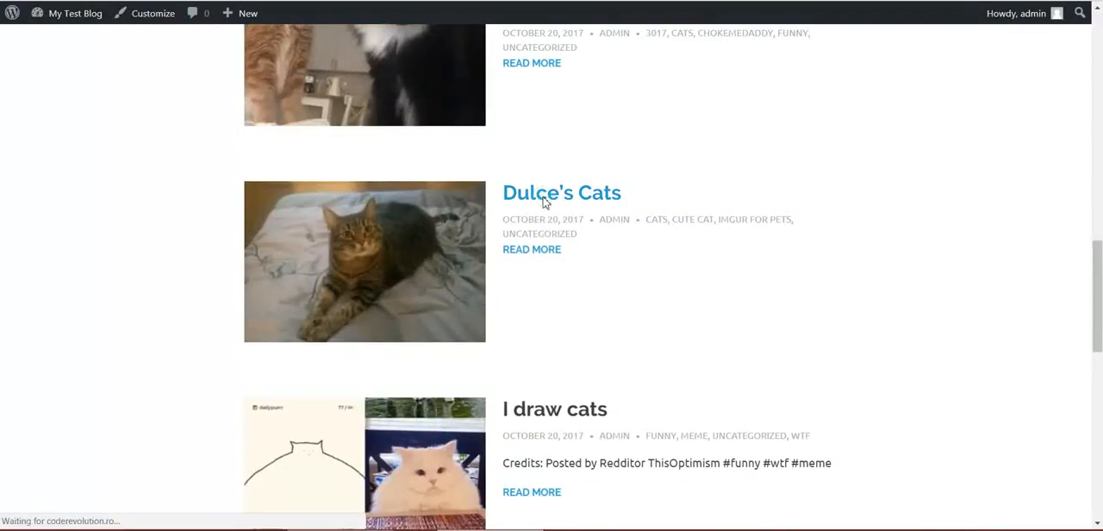
scroll(186, 207, "down", 7)
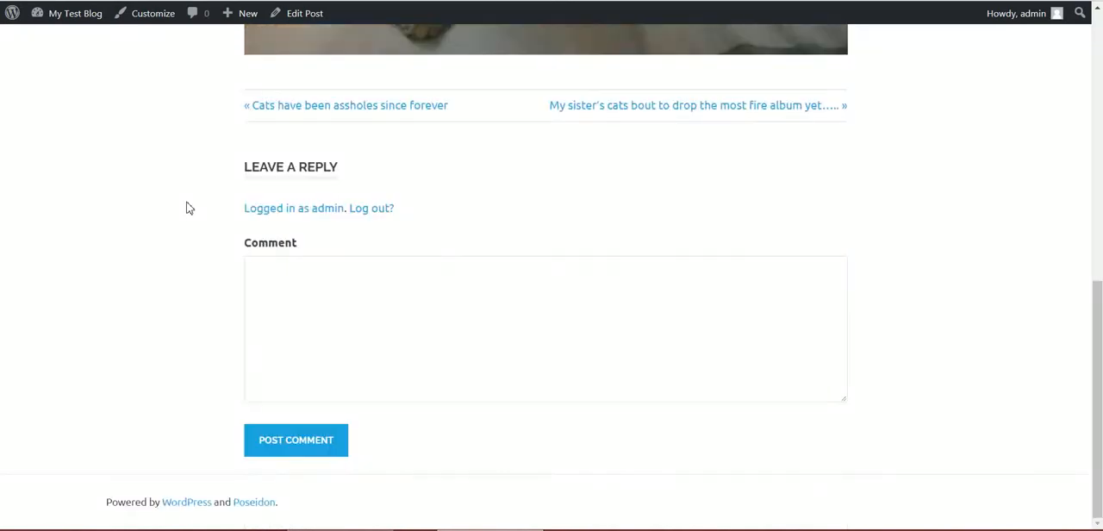
scroll(187, 208, "up", 8)
key("alt+Left")
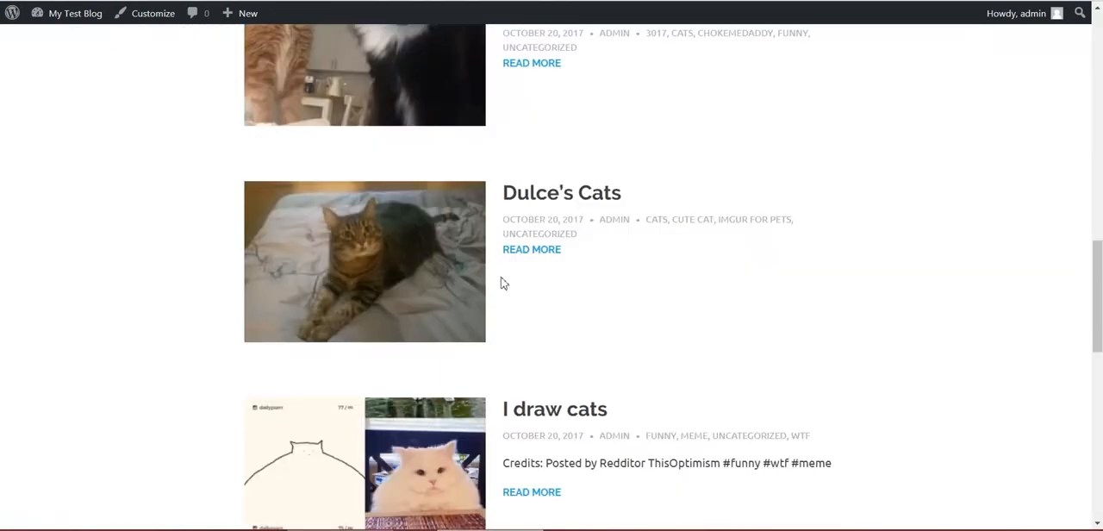
Step: Inspect the images in the full "I draw cats" post and return to the post list
scroll(535, 319, "down", 3)
left_click(560, 198)
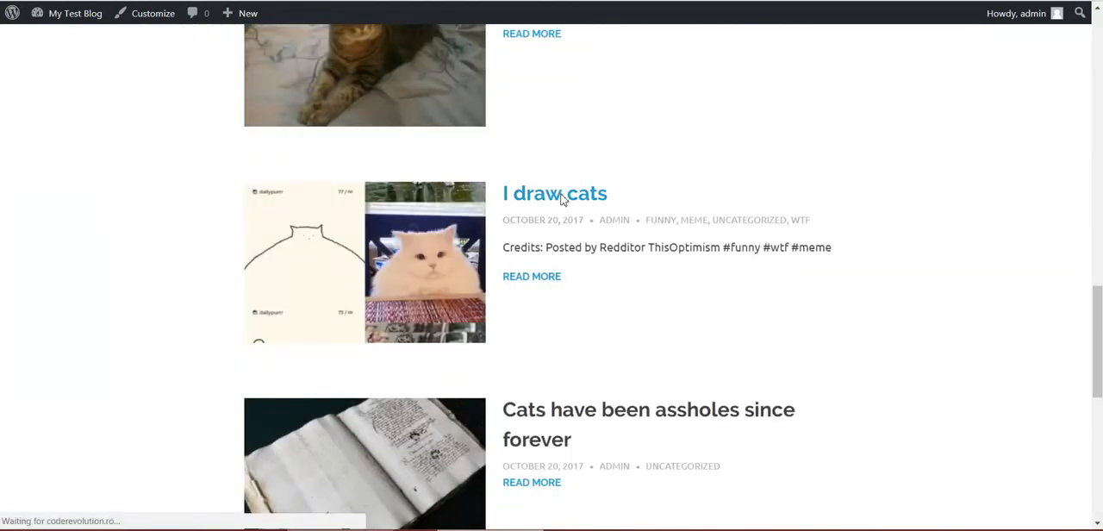
scroll(442, 240, "down", 2)
scroll(439, 240, "down", 10)
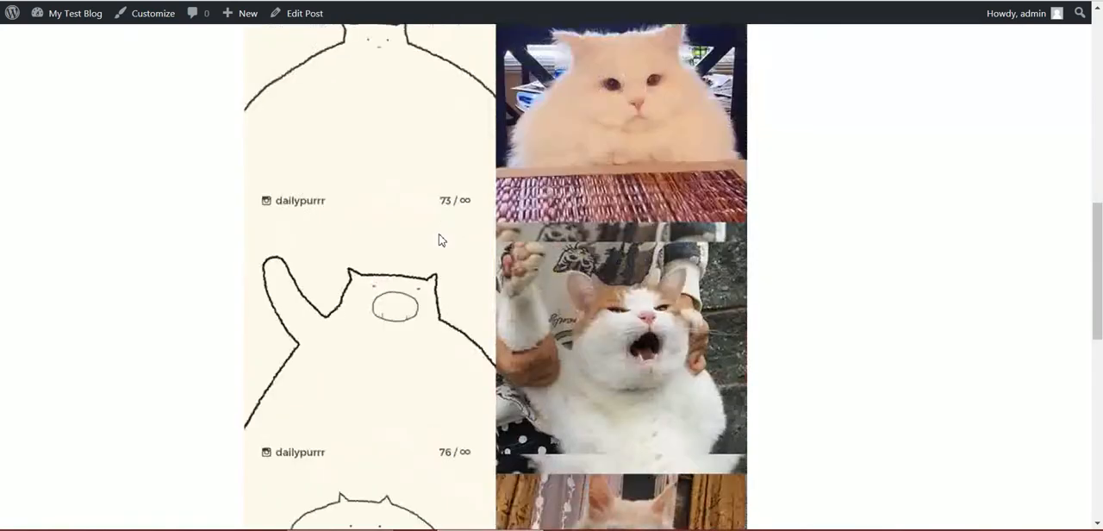
scroll(439, 239, "up", 5)
scroll(439, 239, "up", 2)
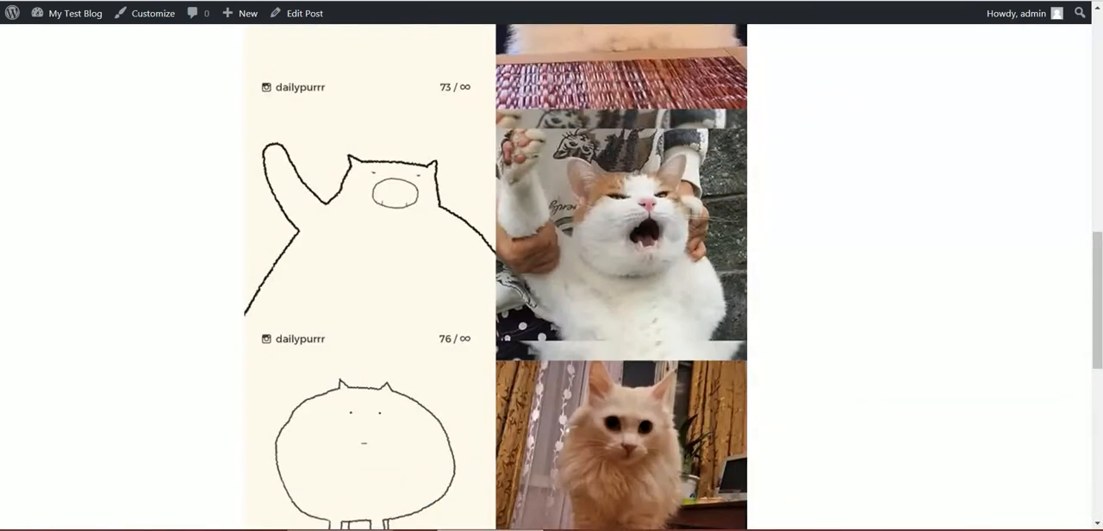
key("alt+Left")
scroll(298, 130, "up", 10)
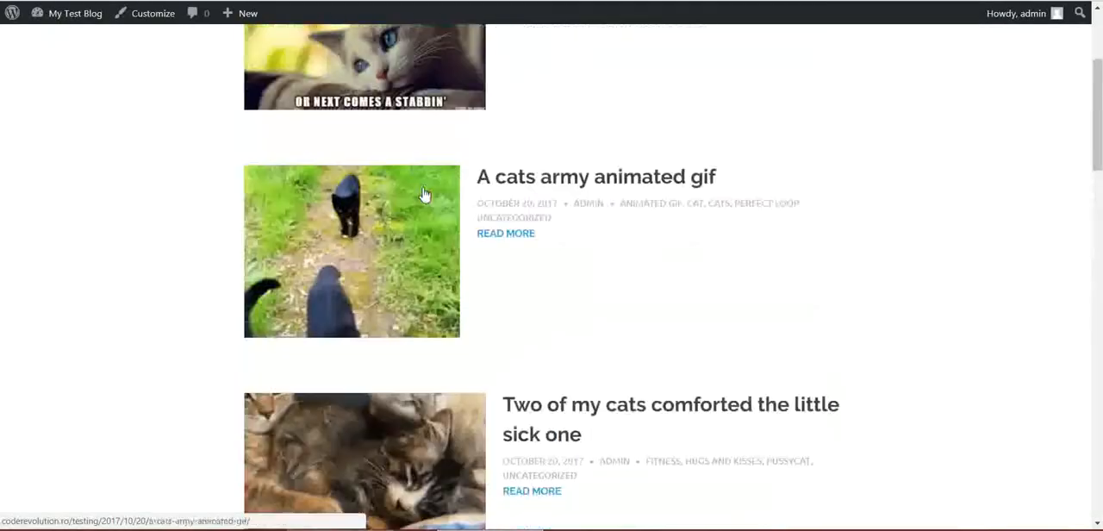
Step: Inspect the "A cats army animated gif" and "cats hate you" posts in full
left_click(507, 179)
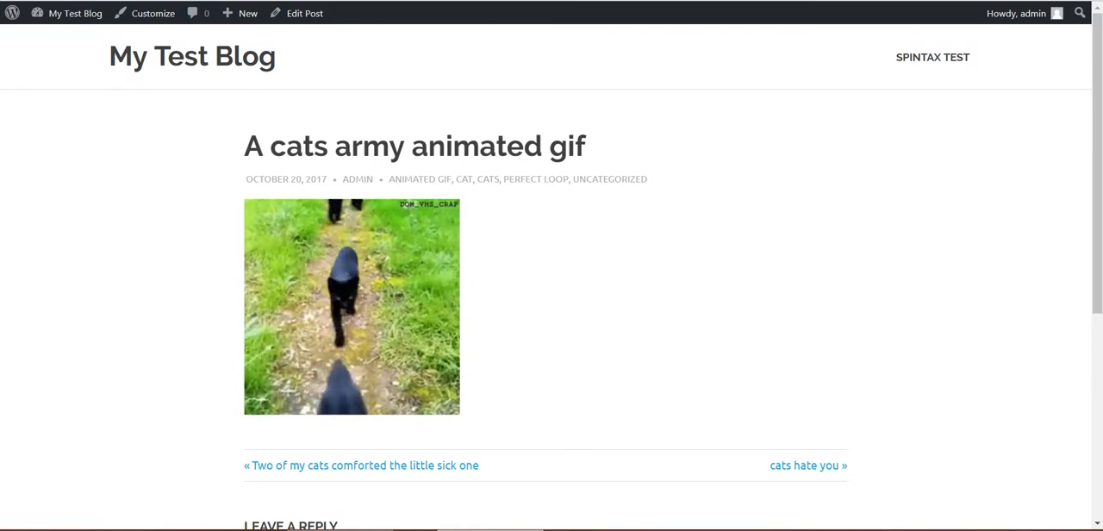
key("alt+Left")
scroll(130, 202, "up", 3)
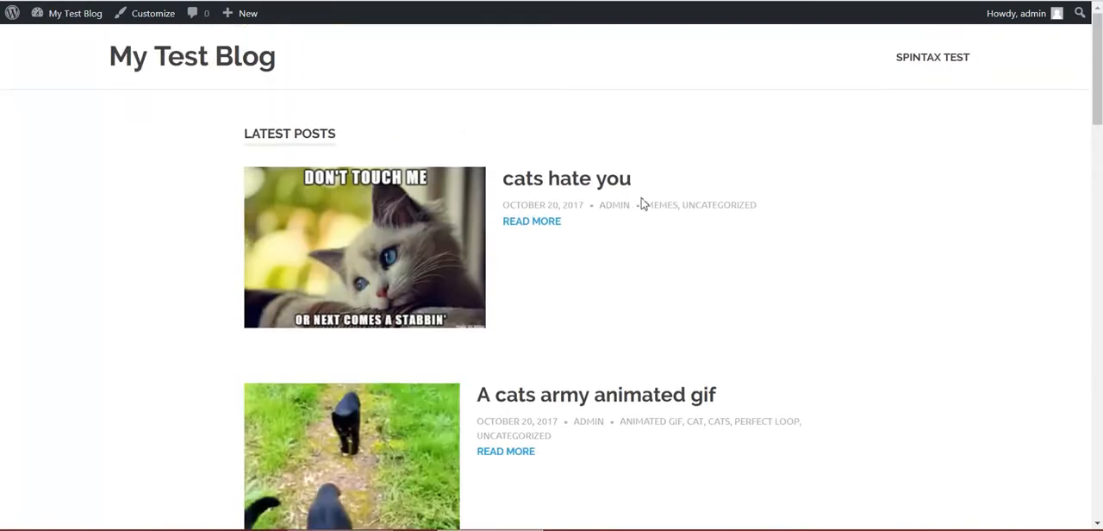
left_click(584, 178)
scroll(109, 195, "down", 3)
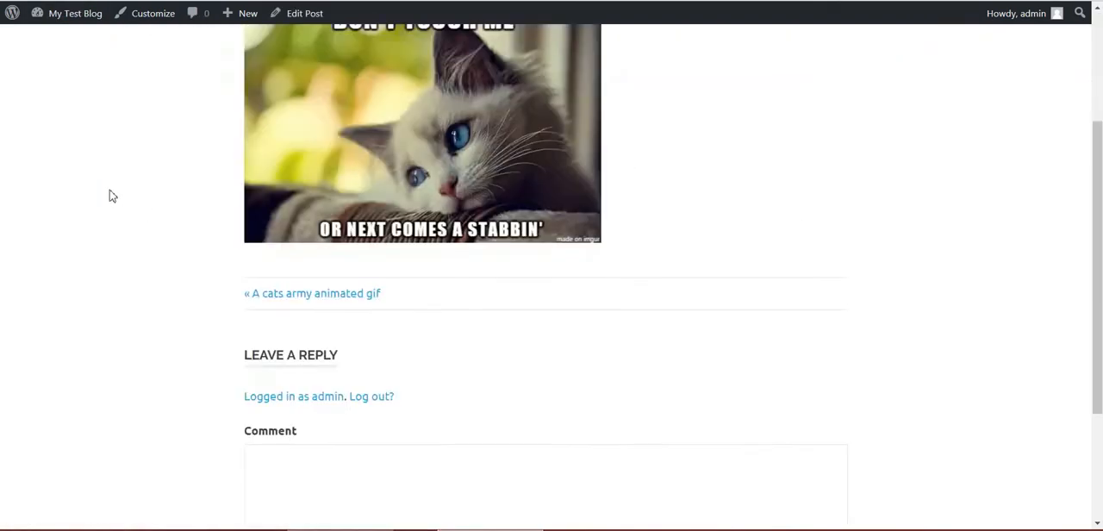
key("alt+Left")
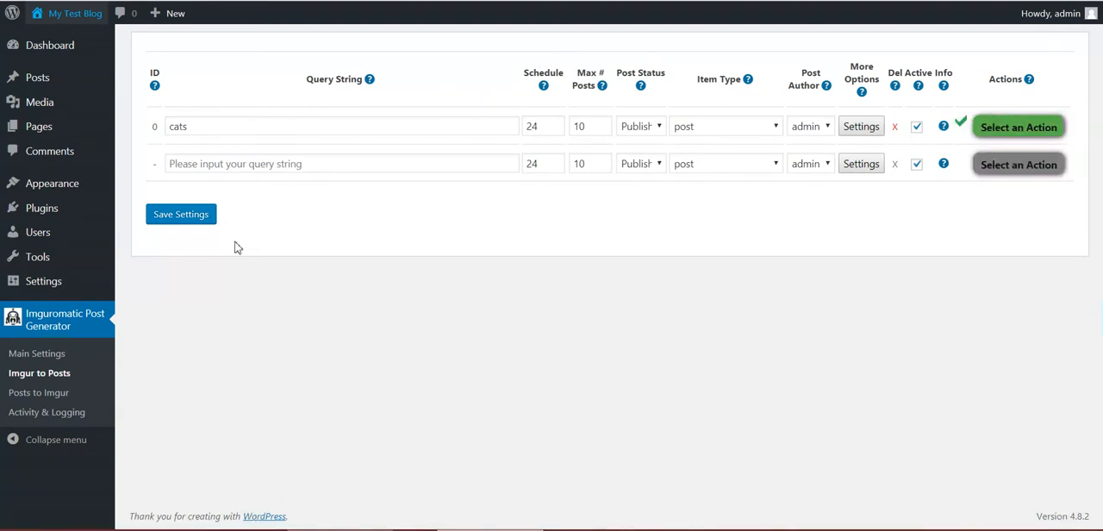
Step: Open the Posts to Imgur page in a separate tab and check its link for creating an Imgur app
right_click(37, 398)
left_click(115, 246)
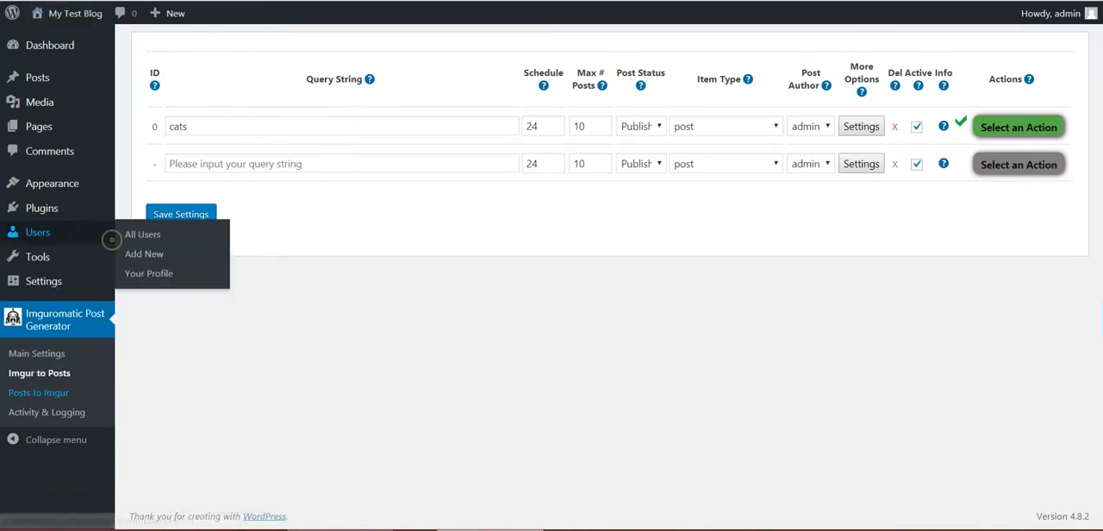
left_click(330, 1)
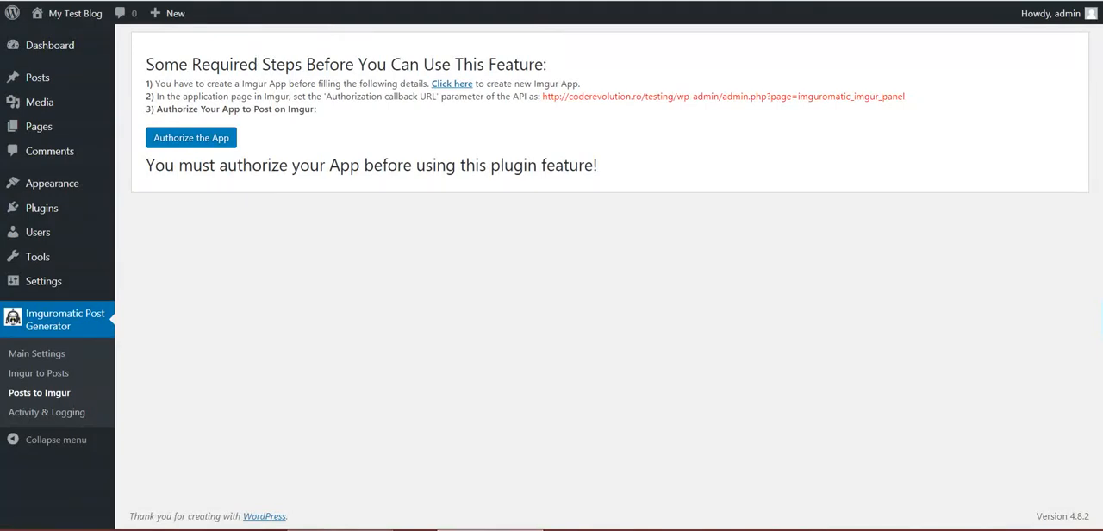
right_click(455, 85)
left_click(481, 96)
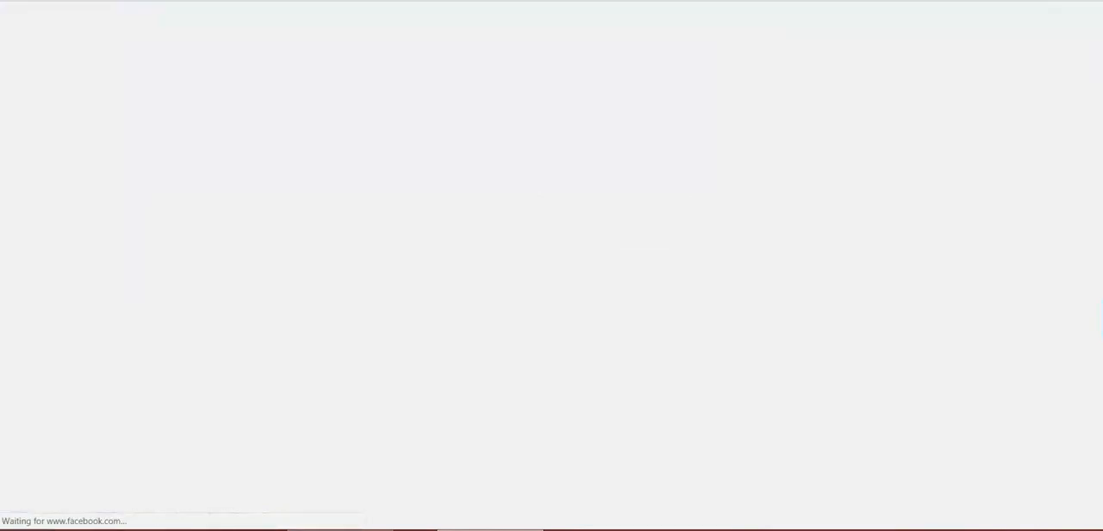
key("ctrl+shift+Tab")
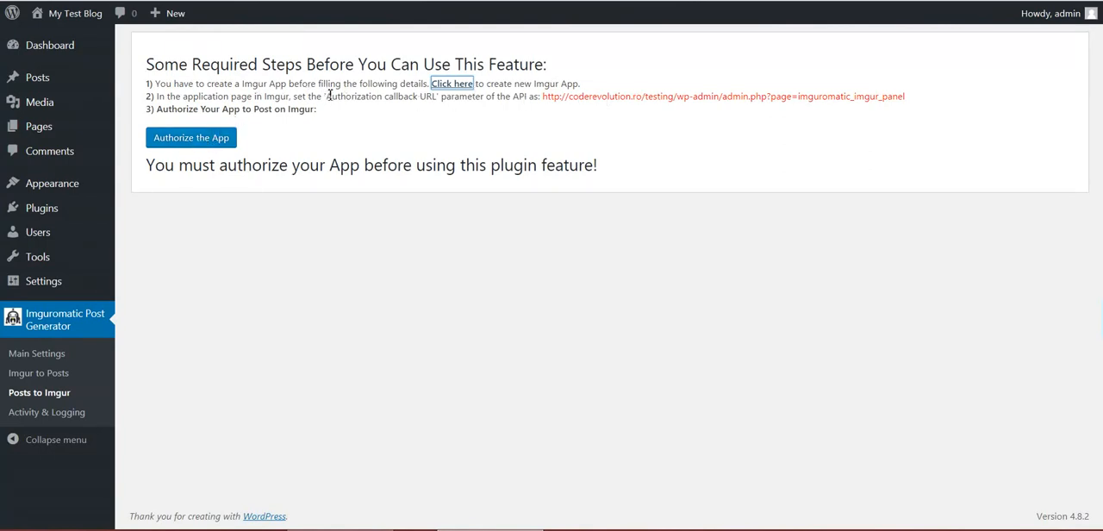
Step: Check the saved Imgur app credentials in the main settings and authorize the app to post on Imgur, allowing account access
left_click(31, 353)
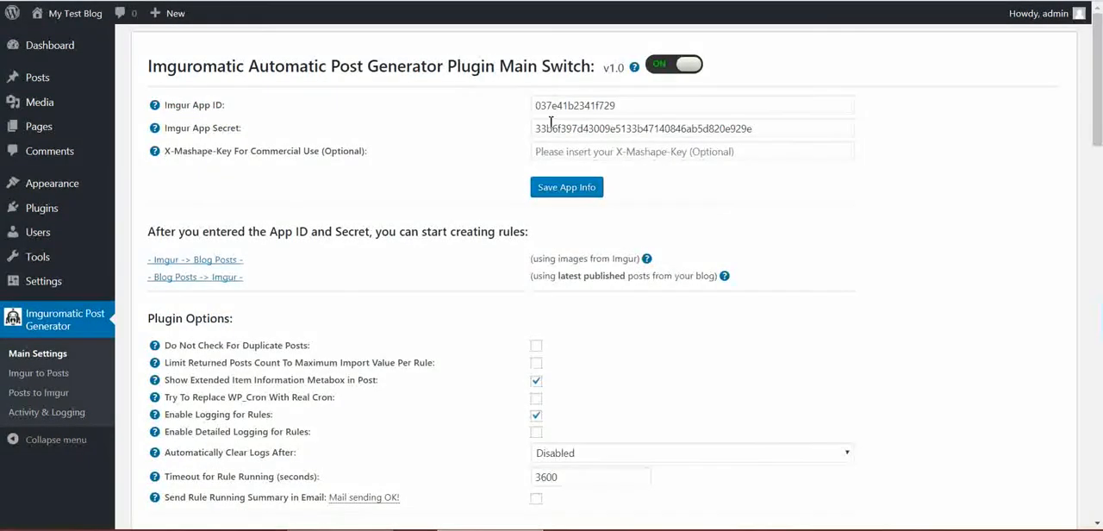
left_click(26, 393)
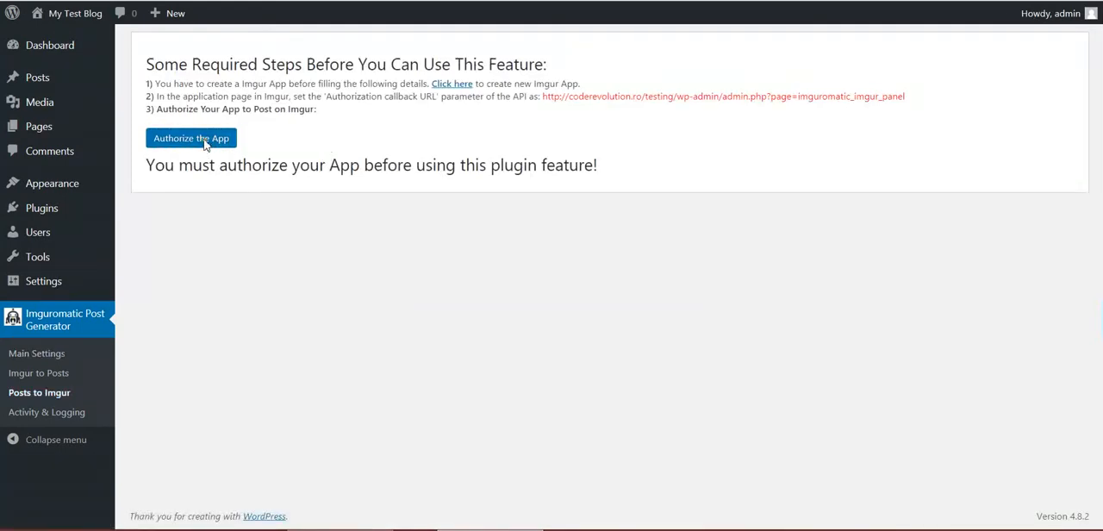
left_click(205, 146)
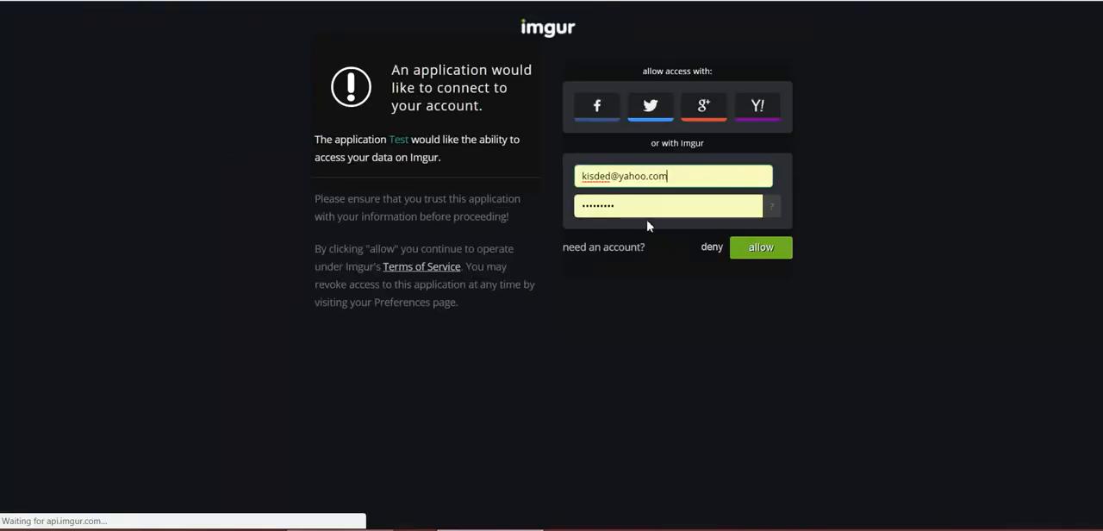
left_click(755, 248)
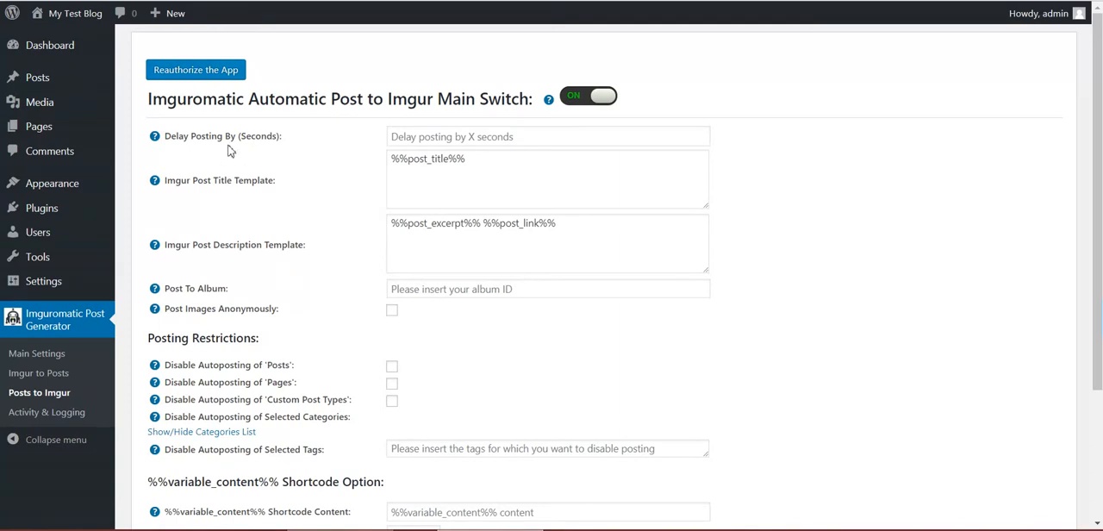
Step: Look over the Posts to Imgur settings and set the posting delay to 5 seconds
scroll(179, 132, "down", 3)
scroll(181, 130, "up", 3)
left_click_drag(165, 136, 243, 136)
double_click(257, 136)
left_click(402, 138)
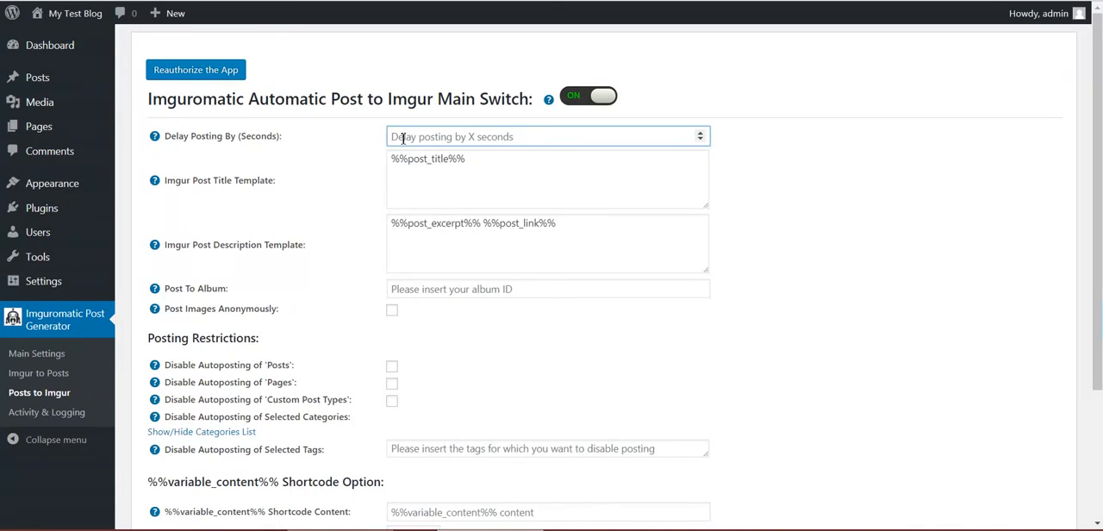
type("5")
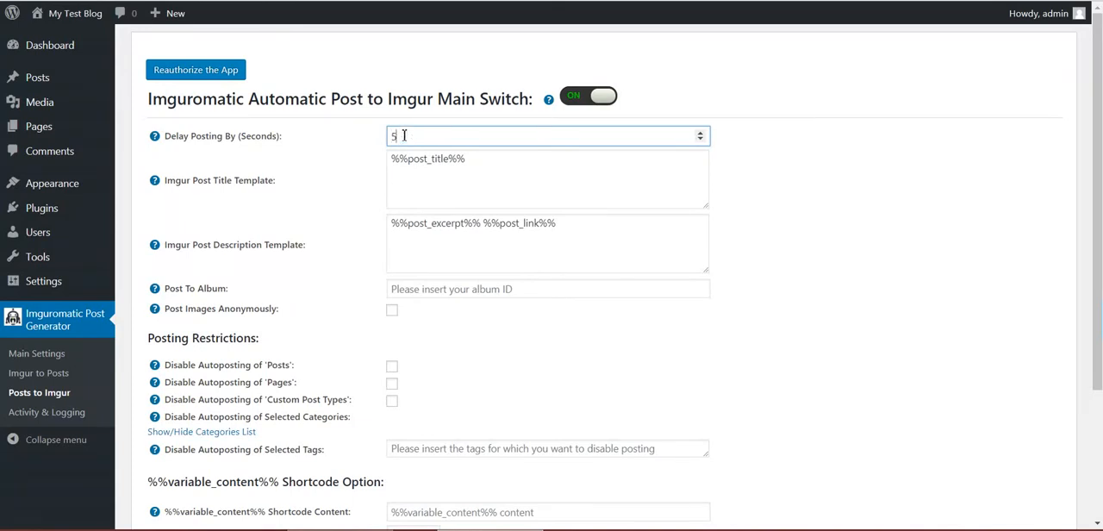
Step: Clear the posting delay value and review the Imgur post title template together with its help text
left_click_drag(398, 137, 393, 136)
key("BackSpace")
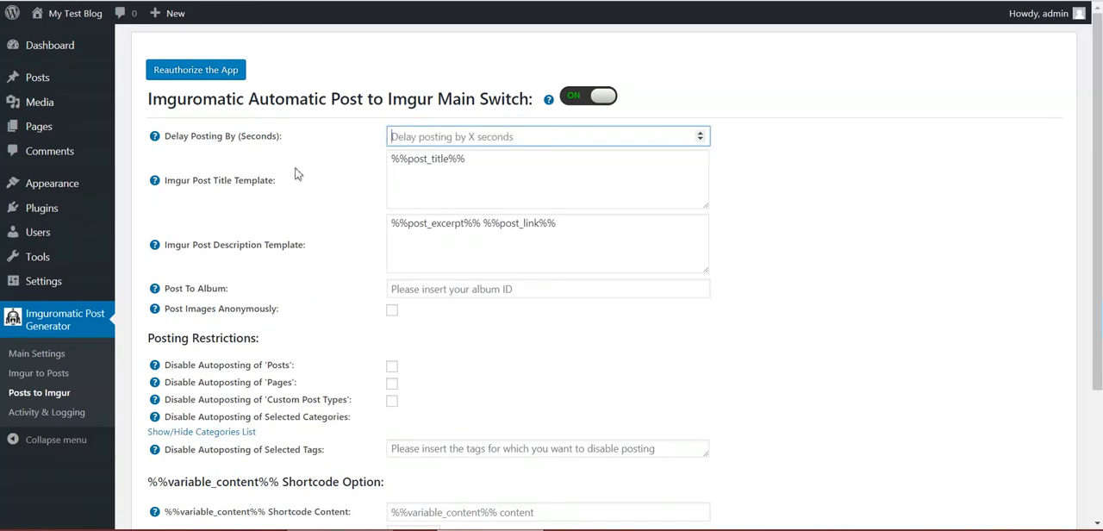
left_click_drag(193, 181, 234, 181)
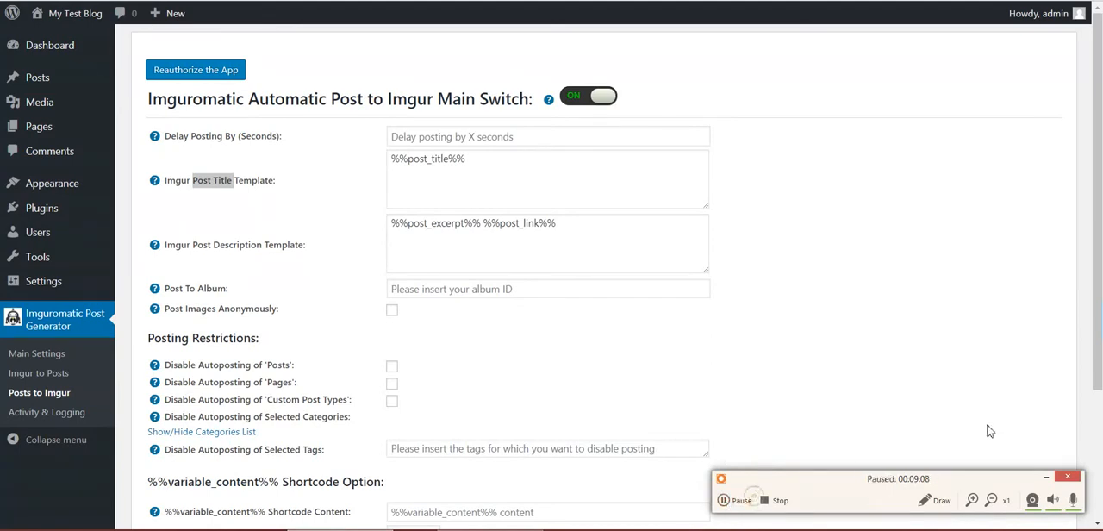
left_click(1046, 478)
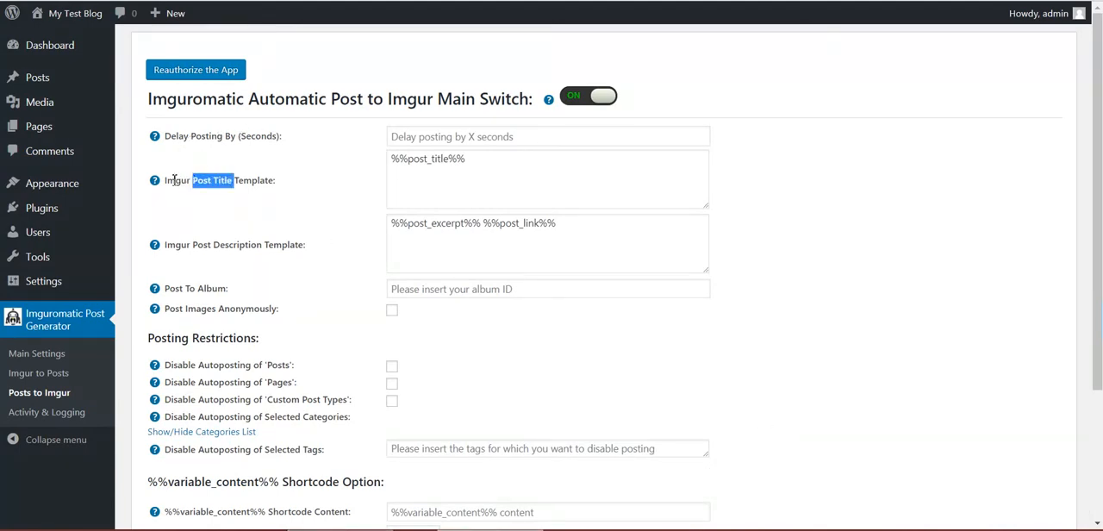
left_click_drag(181, 179, 284, 179)
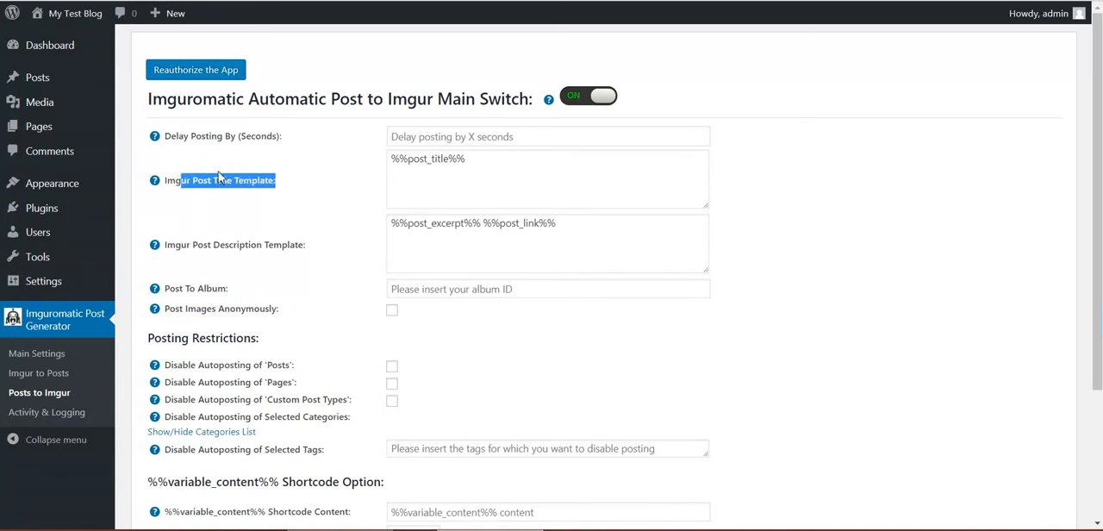
left_click_drag(463, 162, 377, 160)
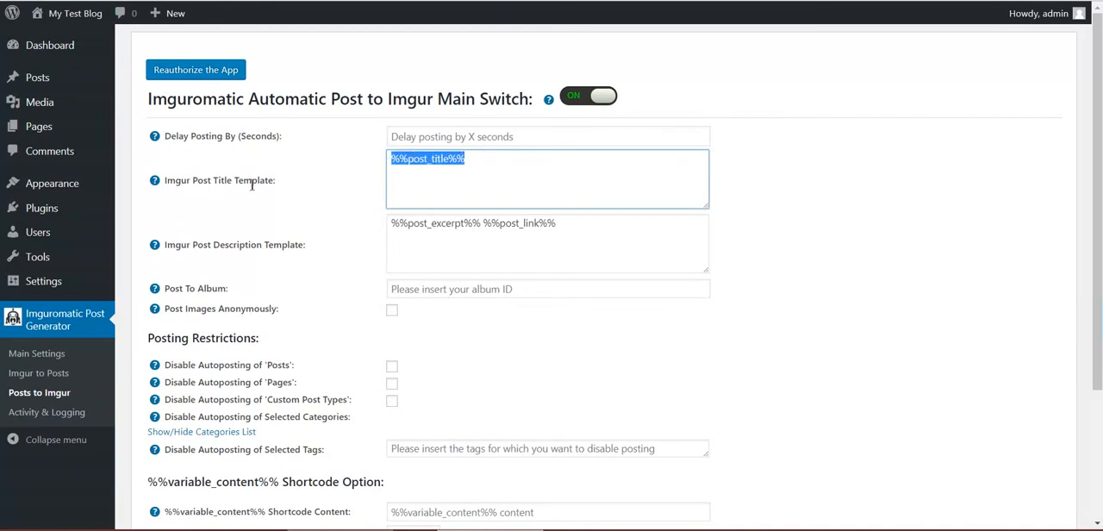
mouse_move(153, 179)
left_click_drag(173, 205, 278, 273)
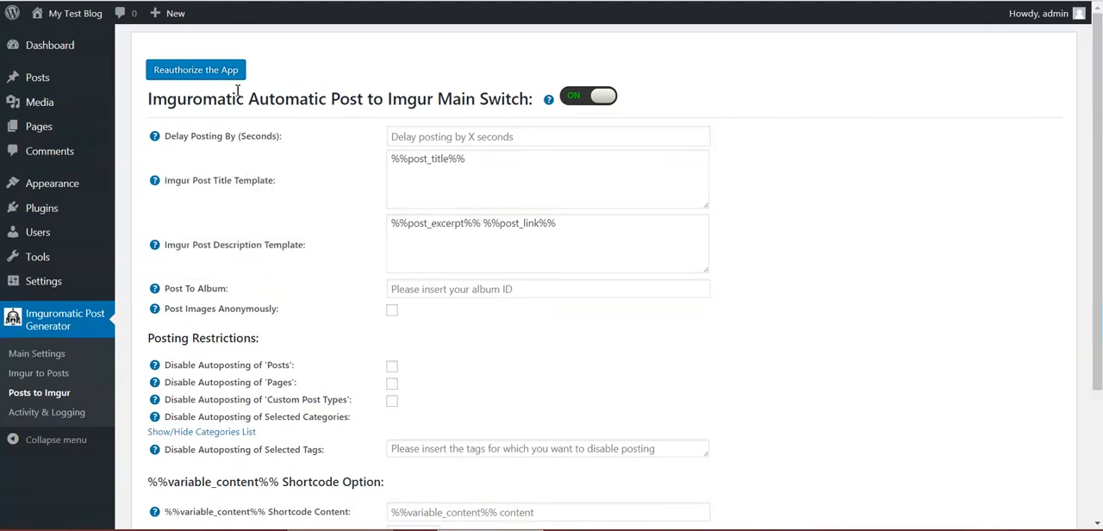
left_click_drag(208, 180, 278, 181)
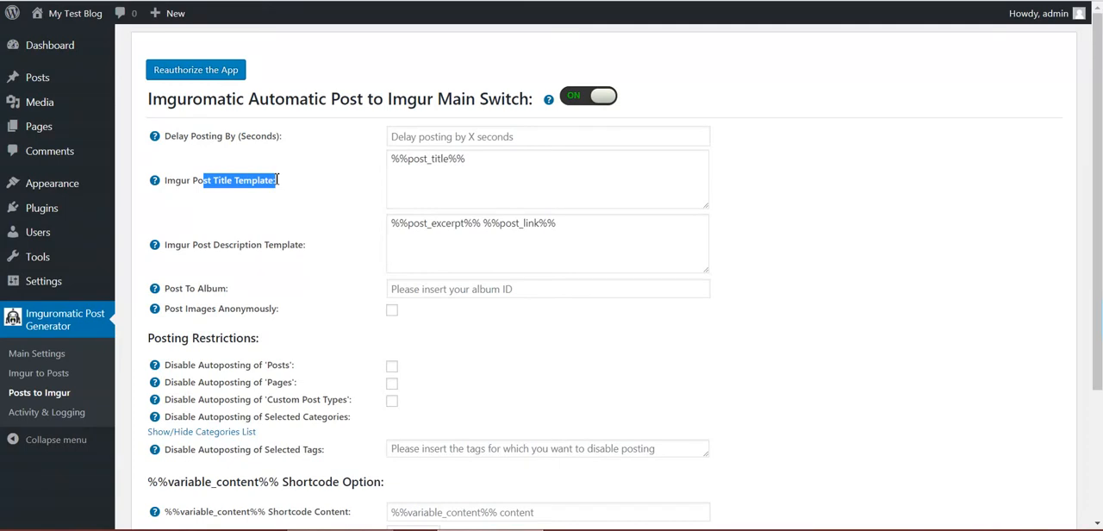
Step: Review the shortcodes available for the Imgur post description template, plus the album and anonymous posting options
mouse_move(159, 252)
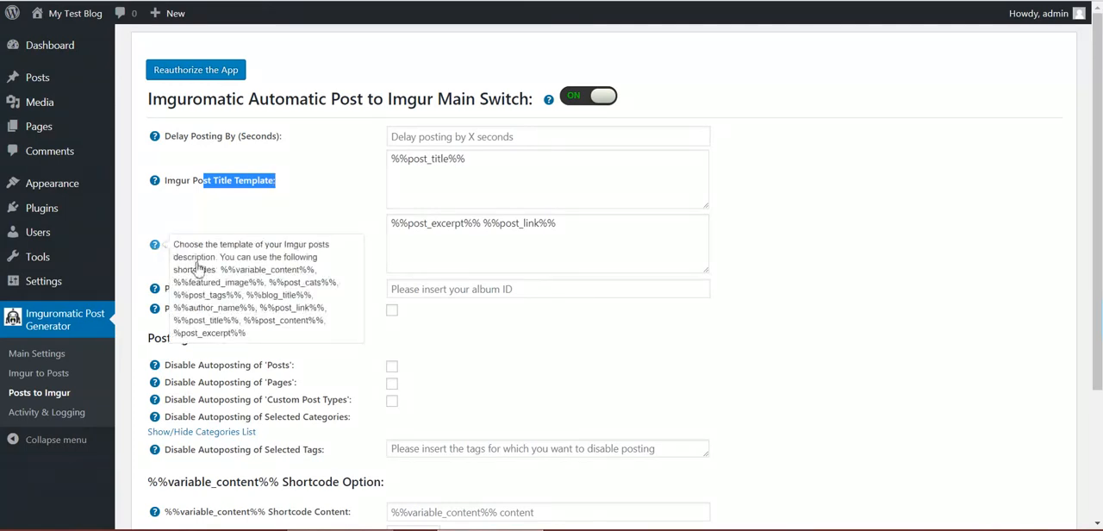
left_click_drag(220, 270, 249, 337)
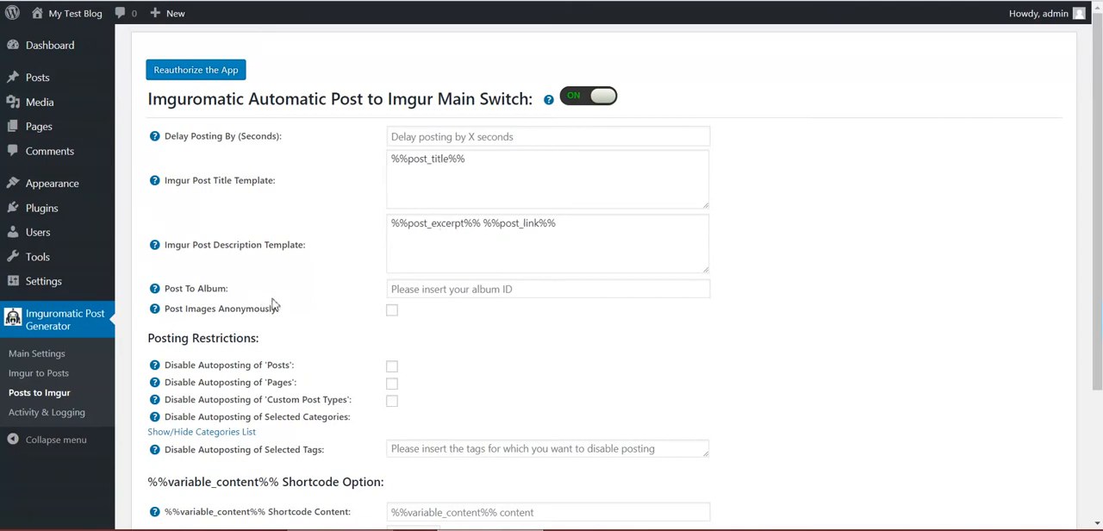
double_click(533, 227)
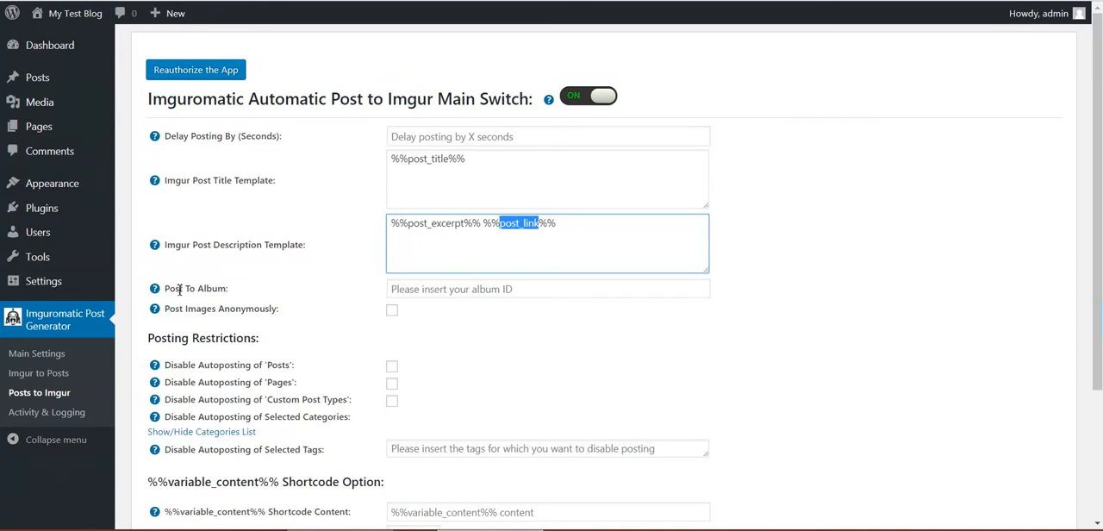
left_click(422, 290)
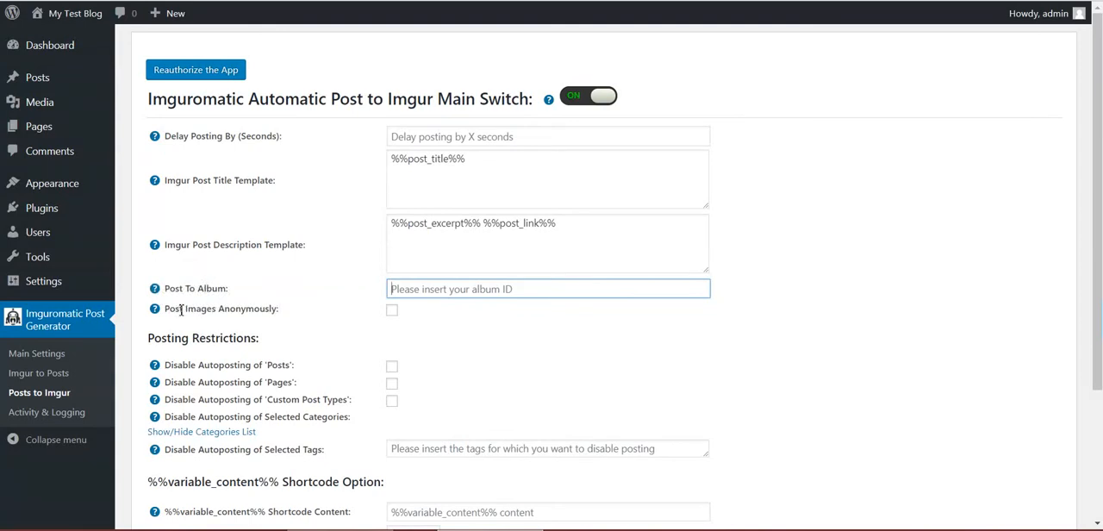
mouse_move(188, 309)
left_mouse_down()
mouse_move(270, 311)
mouse_move(195, 312)
left_mouse_up()
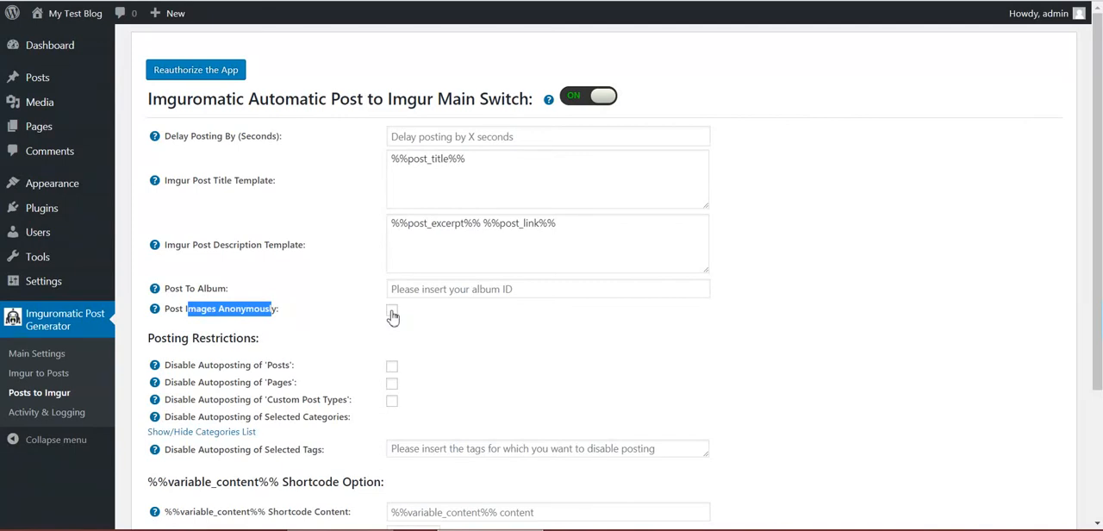
Step: Examine the posting restrictions for posts, pages, custom post types, selected categories and selected tags
scroll(392, 317, "down", 3)
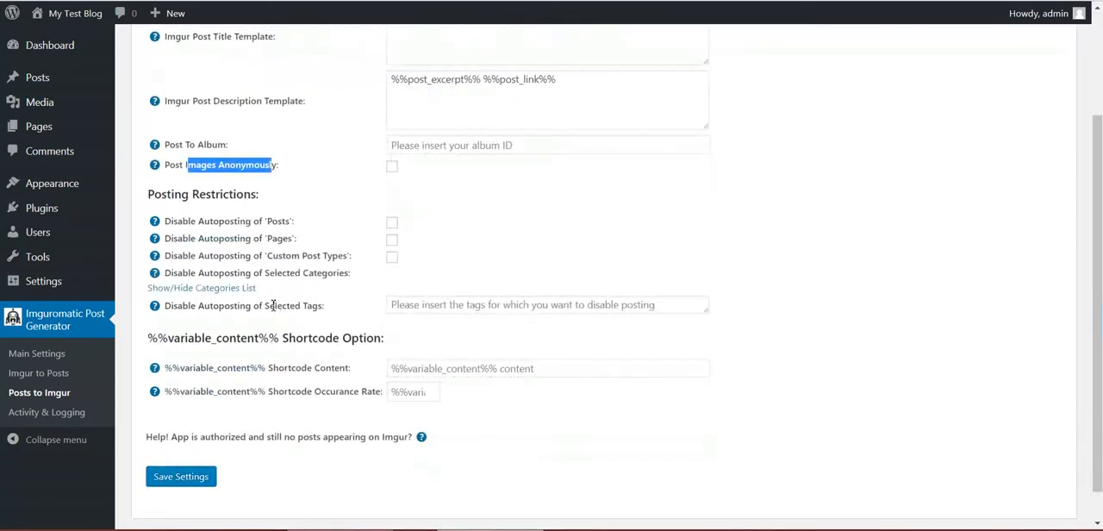
double_click(271, 222)
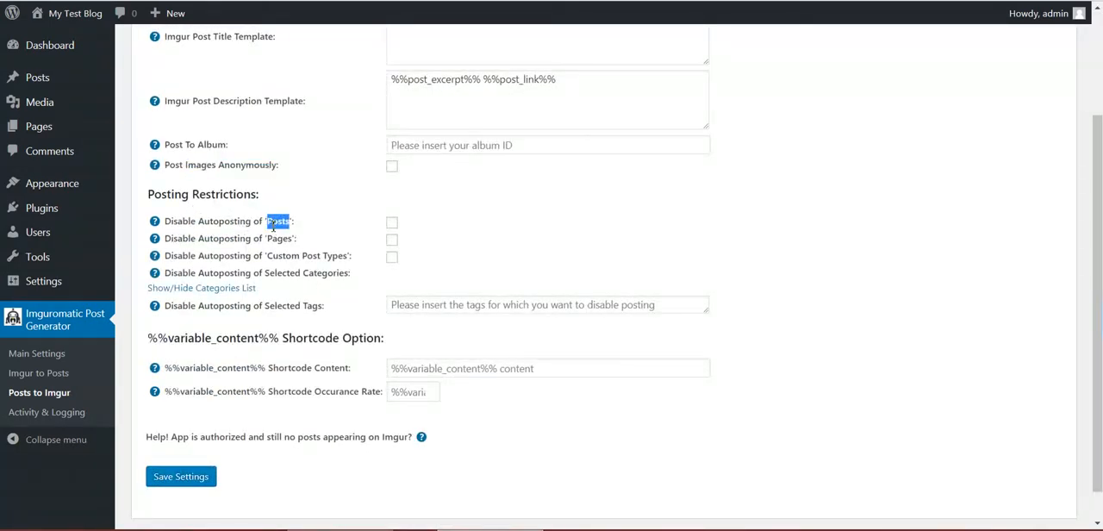
double_click(274, 239)
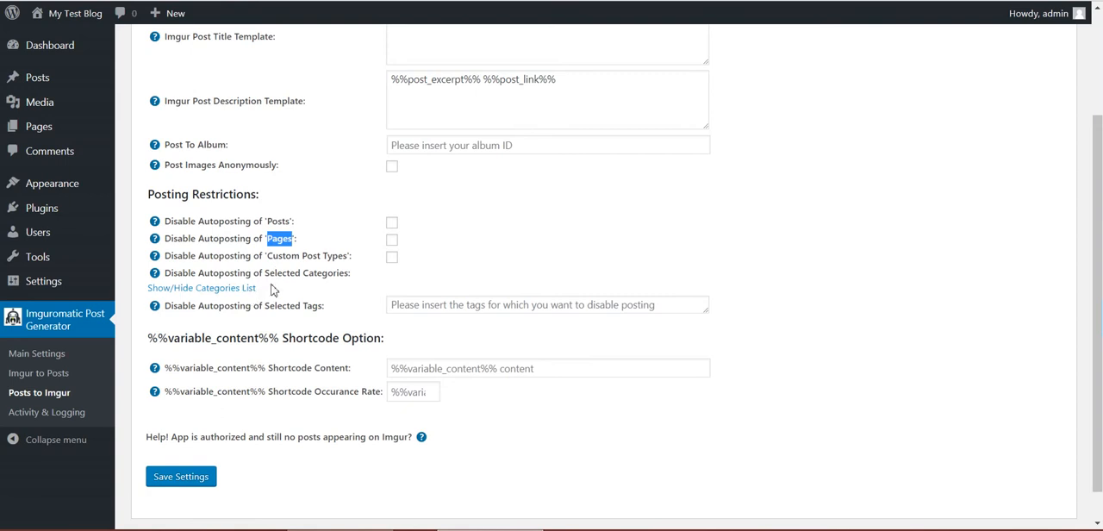
left_click_drag(212, 306, 294, 307)
left_click(314, 307)
double_click(314, 307)
left_click(415, 308)
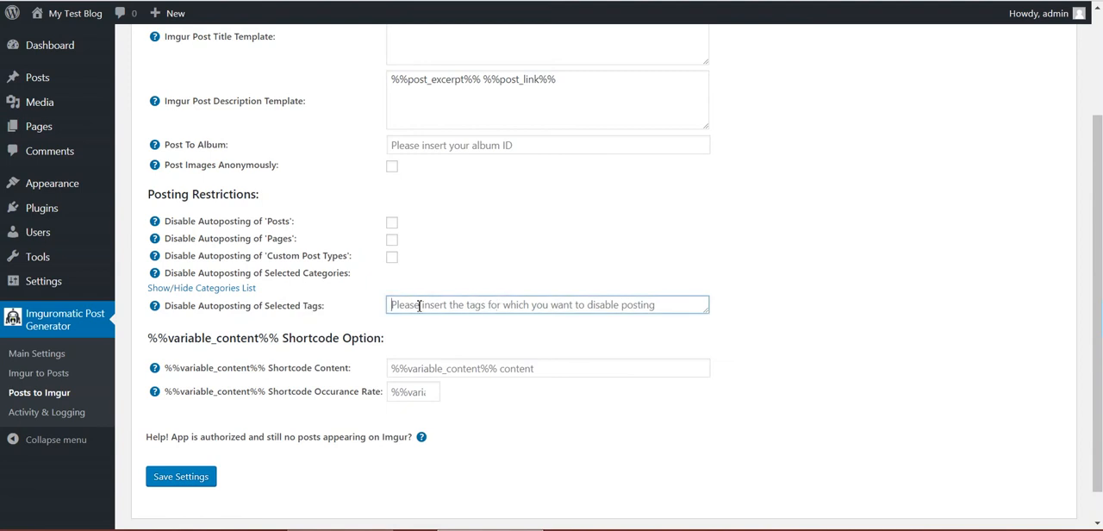
Step: Check the %%variable_content%% shortcode content and occurrence rate options and save the Posts to Imgur settings
double_click(221, 368)
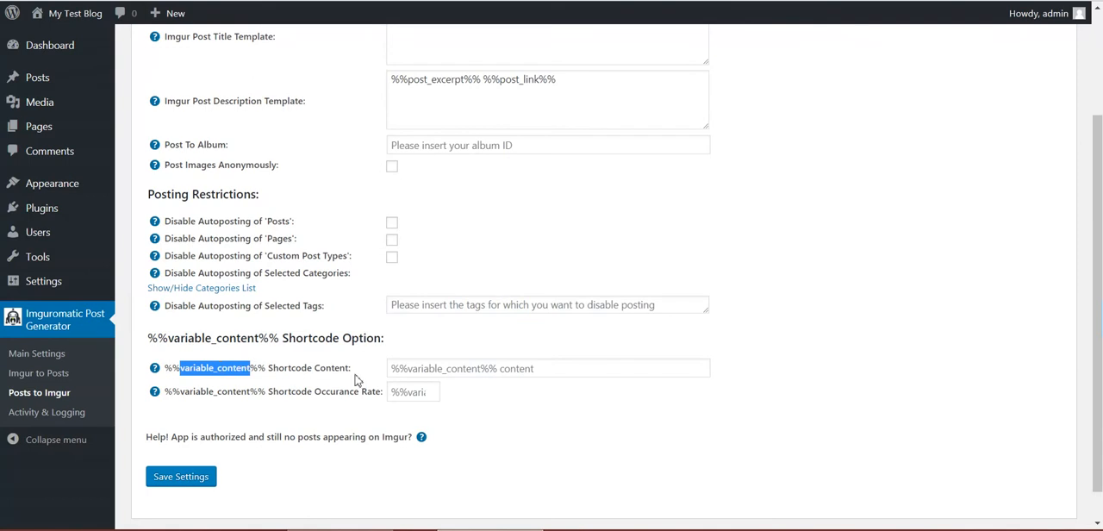
left_click(409, 370)
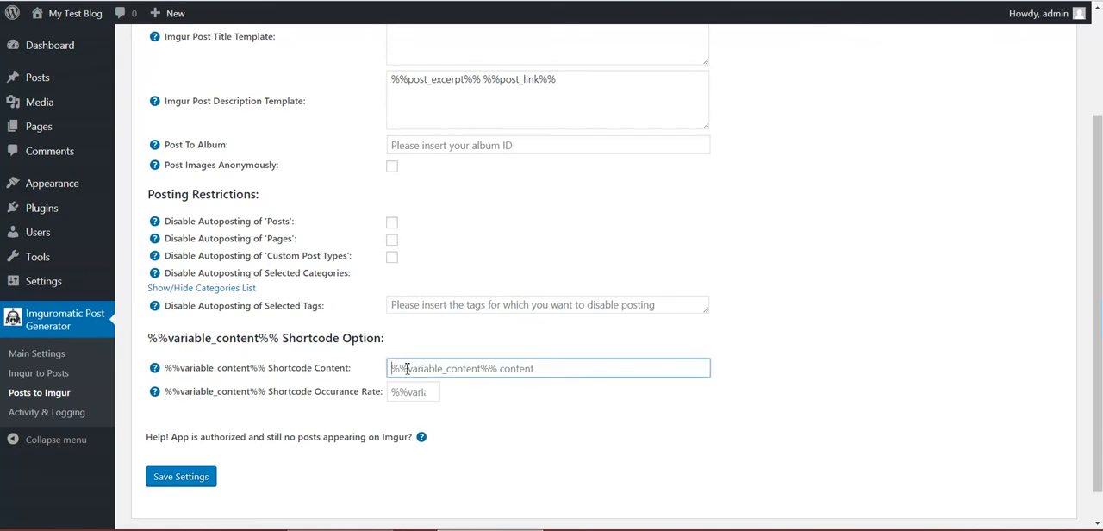
left_click(395, 391)
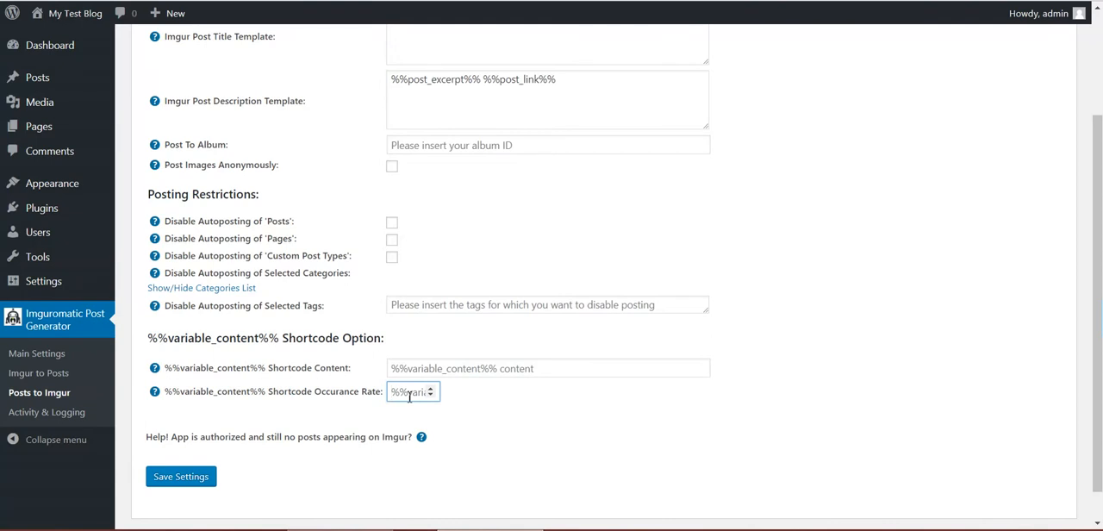
scroll(234, 414, "up", 3)
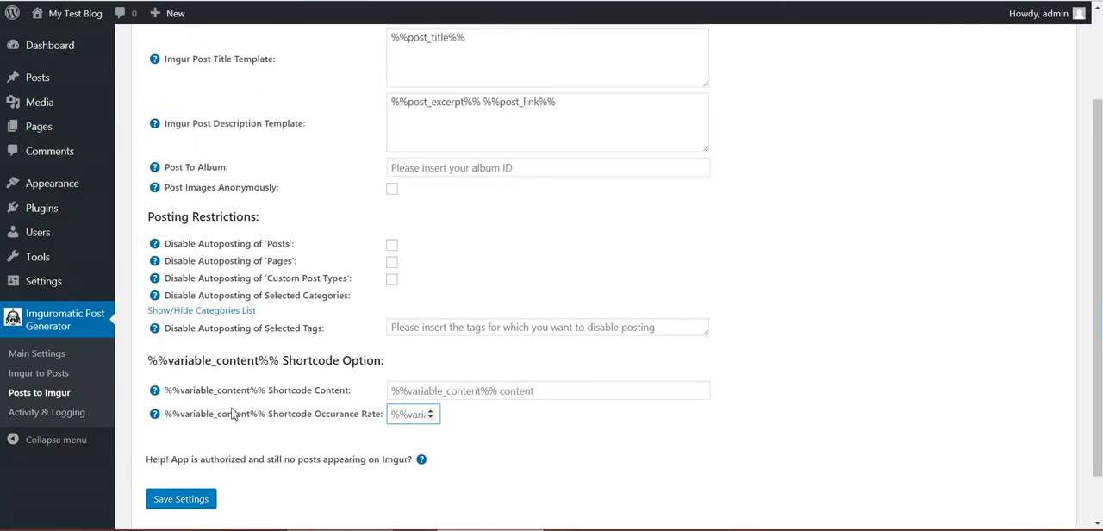
scroll(234, 414, "down", 4)
left_click(181, 441)
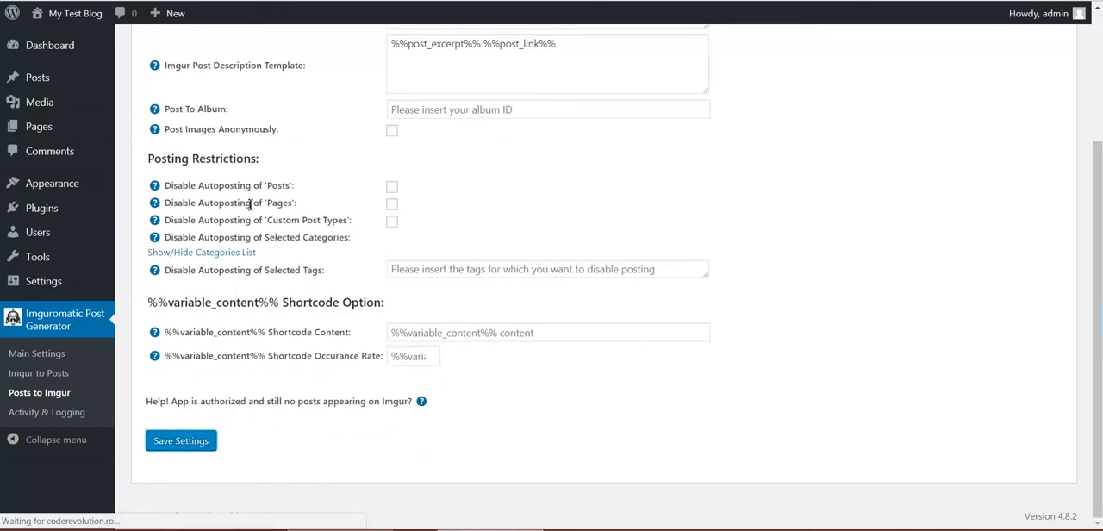
scroll(250, 204, "down", 4)
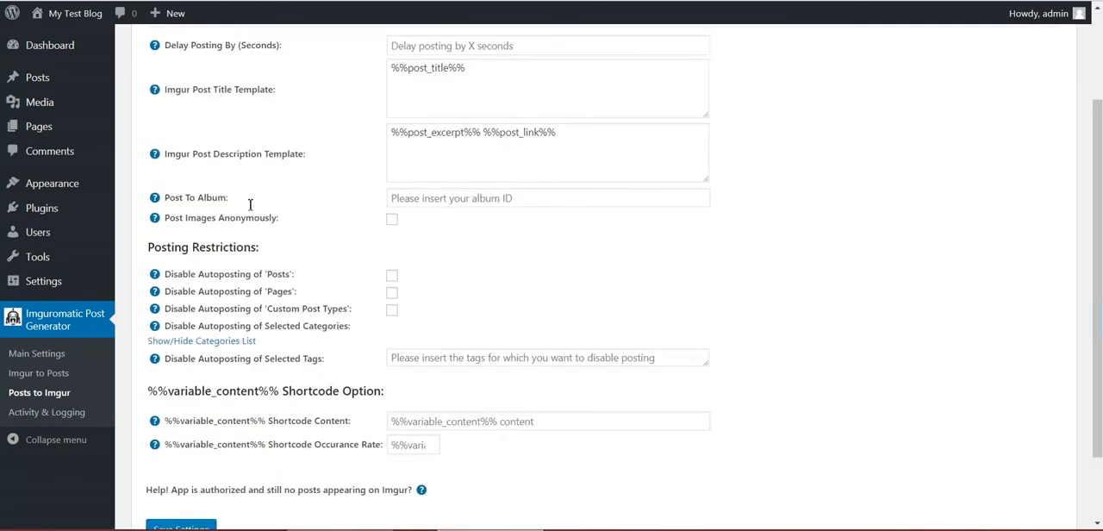
scroll(250, 204, "up", 4)
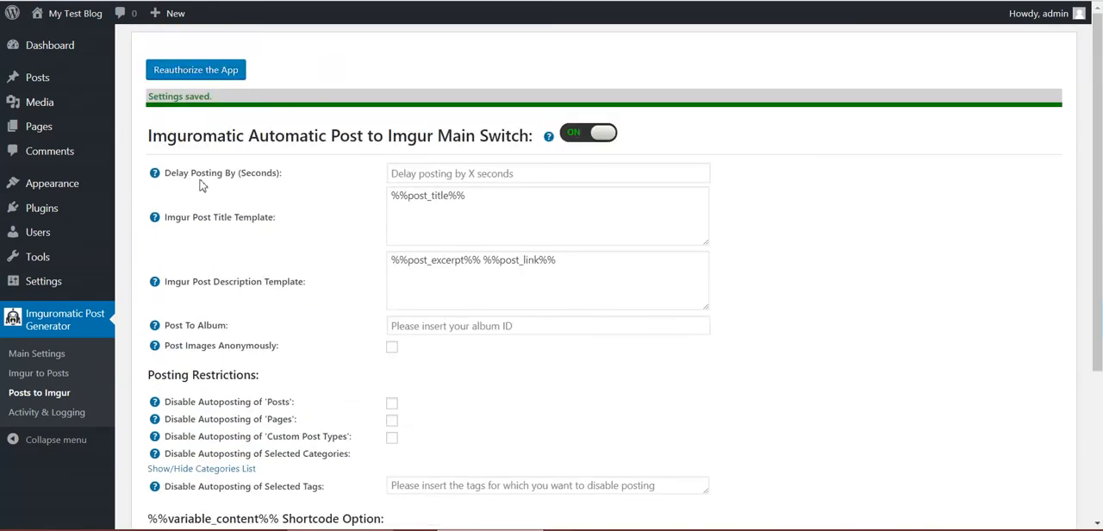
Step: Open the blog's posts list in a separate tab and check the image count on the Imgur account's images page
right_click(31, 78)
left_click(52, 78)
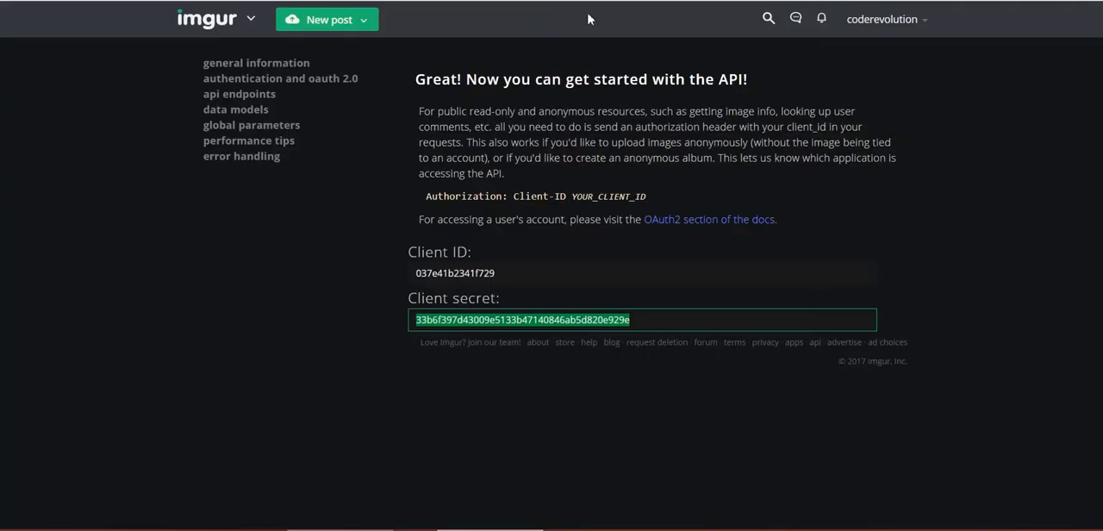
mouse_move(887, 21)
right_click(851, 53)
left_click(864, 68)
left_click(483, 1)
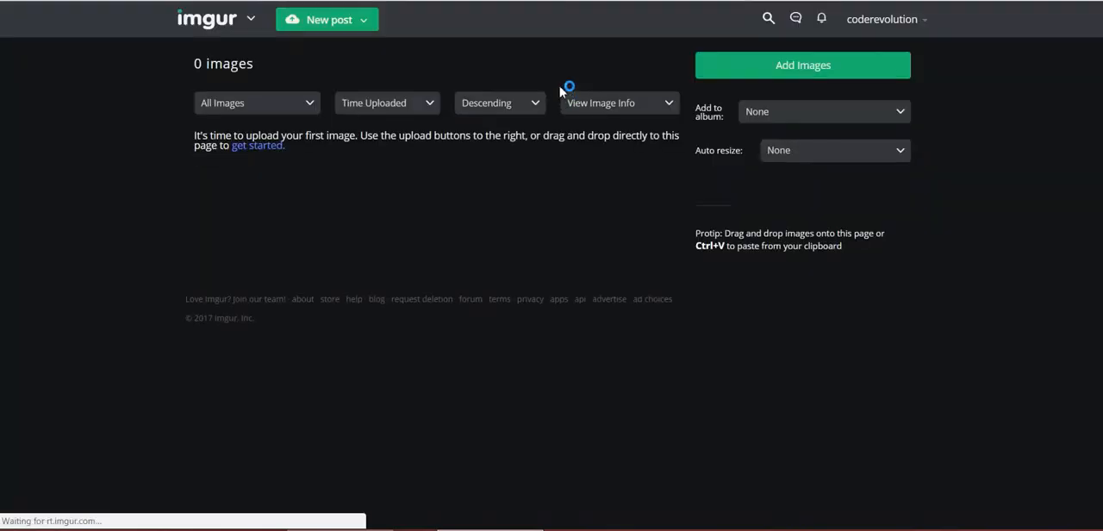
left_click_drag(194, 64, 257, 69)
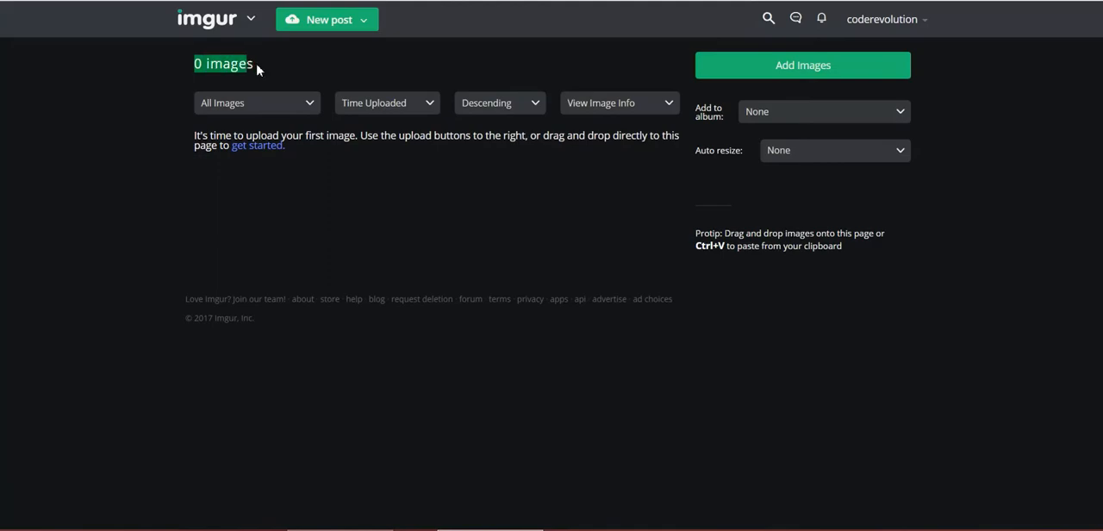
left_click(381, 60)
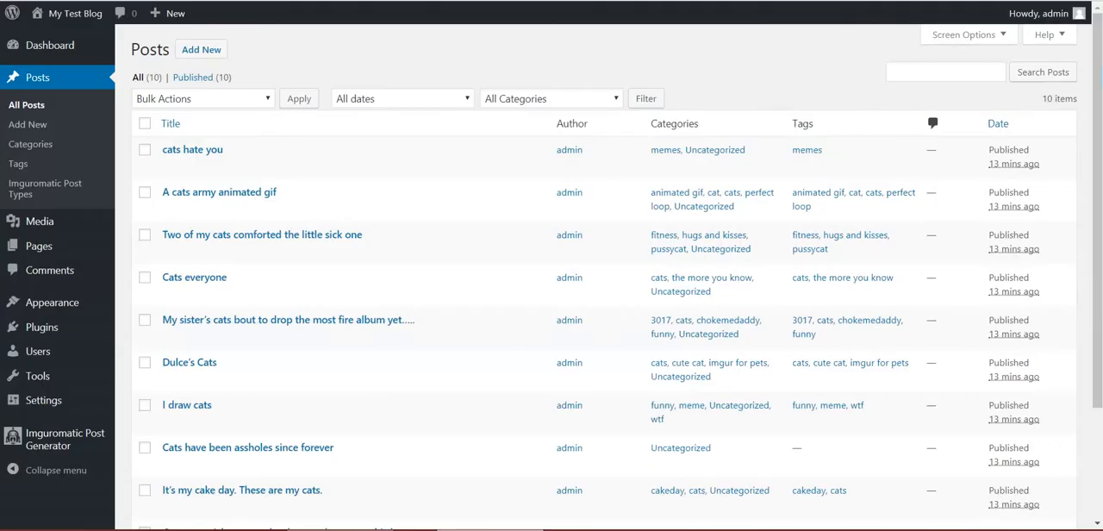
Step: Start a new blog post with the title "Imgur post" and place the cursor in its body
left_click(188, 55)
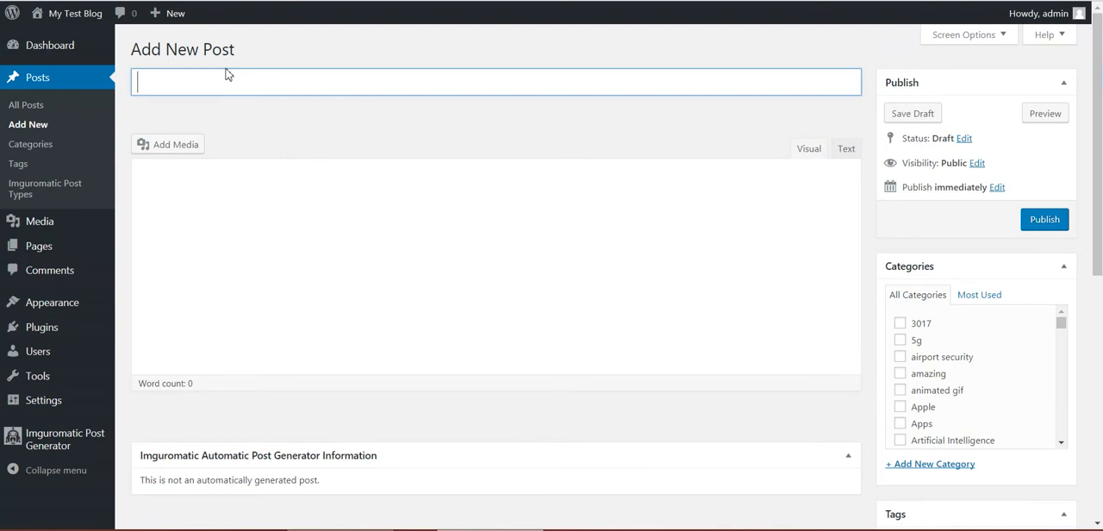
type("Imgur post")
key("ctrl+a")
left_click(242, 220)
key("ctrl+v")
key("ctrl+v")
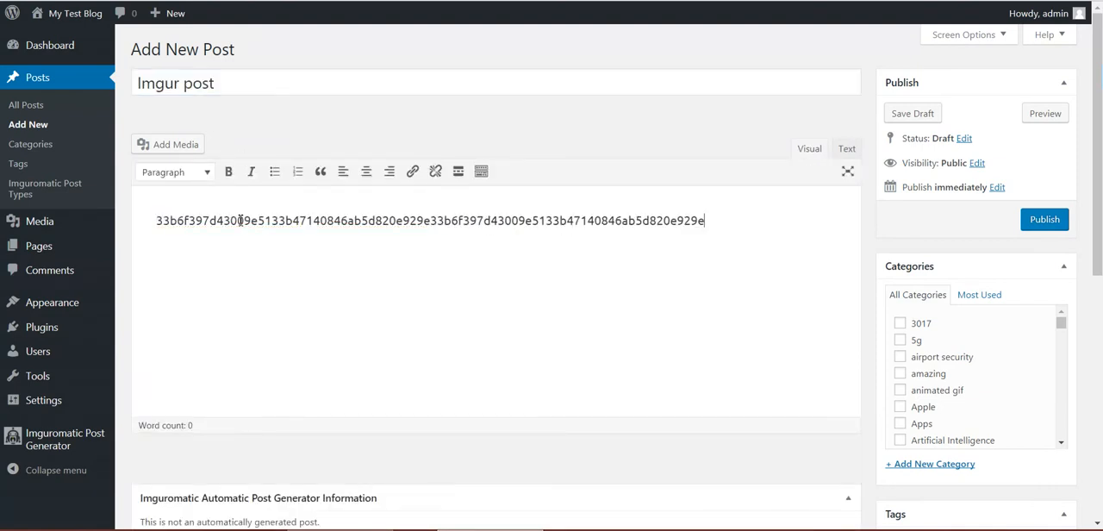
key("ctrl+a")
Step: Replace the entire post body with a short placeholder text beginning with "Post"
key("ctrl+a")
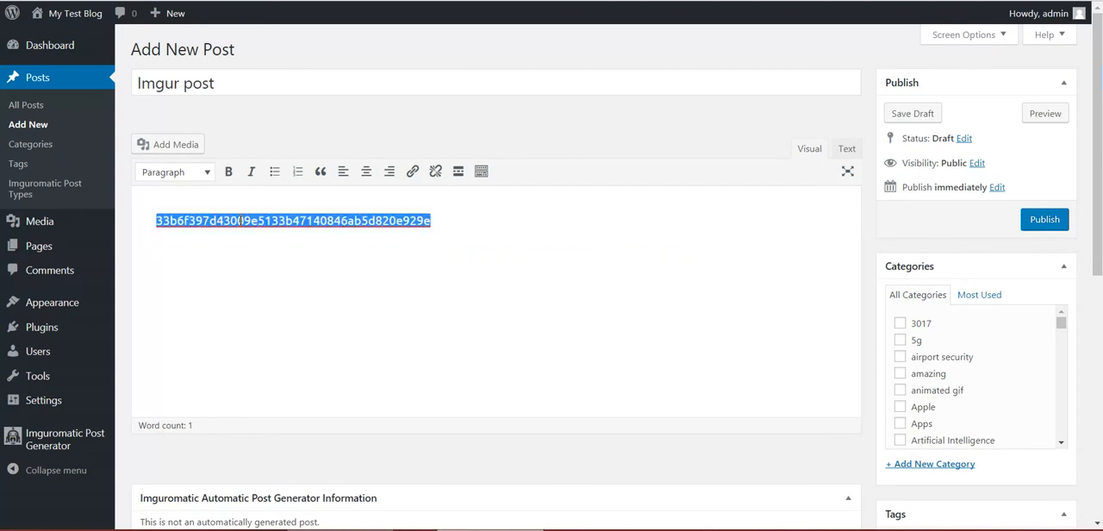
type("Post")
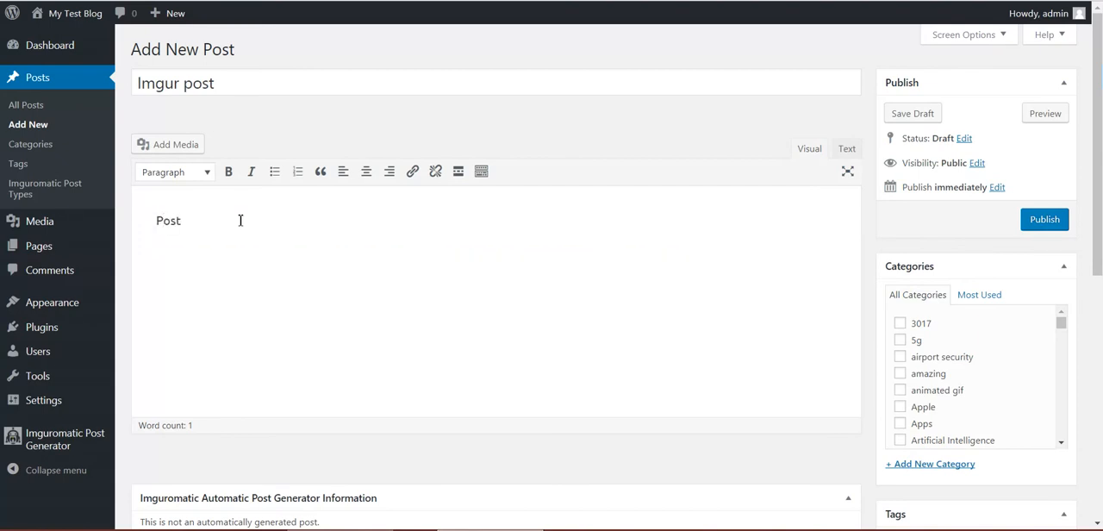
type(" title")
key("BackSpace")
key("BackSpace")
key("BackSpace")
key("BackSpace")
key("BackSpace")
type("de")
Step: Set ef6CsQ1.jpg, the ginger and black cats photo from the media library, as the featured image and publish the post
scroll(914, 245, "down", 5)
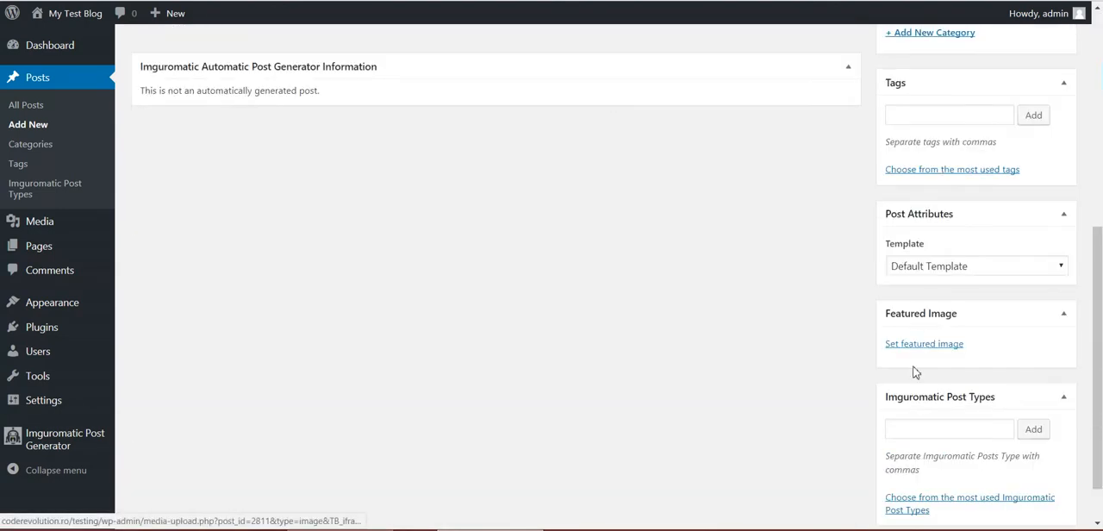
left_click(925, 345)
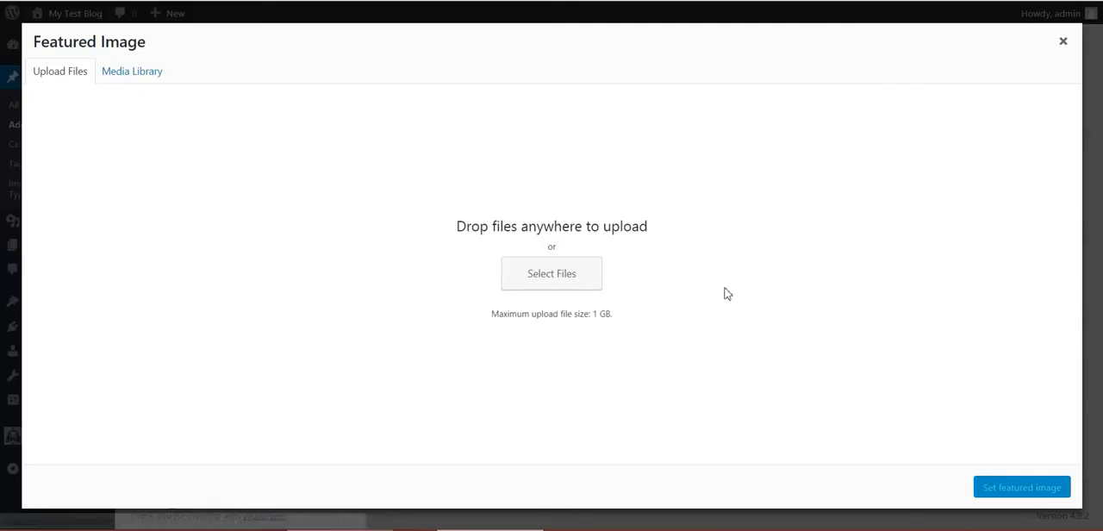
left_click(130, 74)
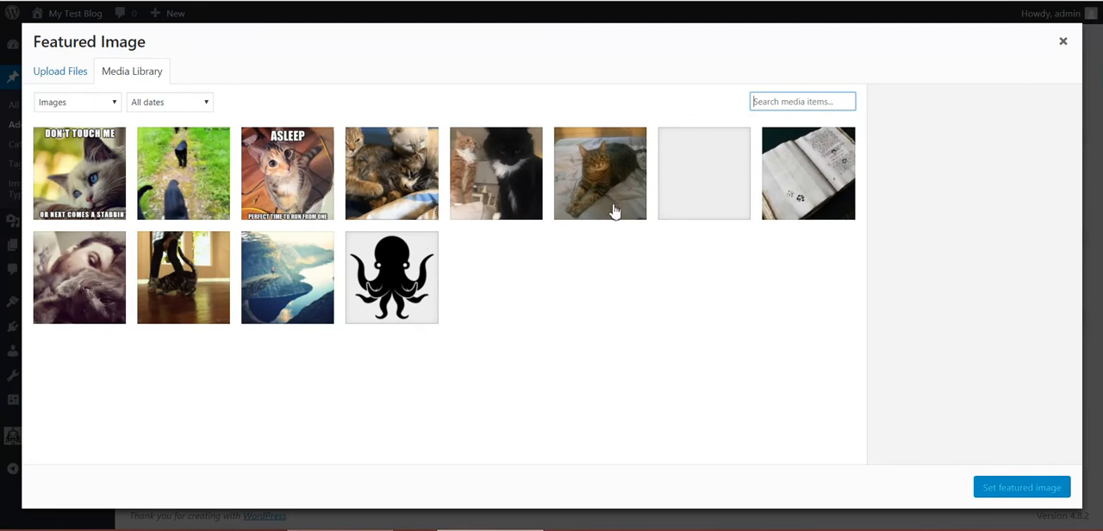
left_click(525, 170)
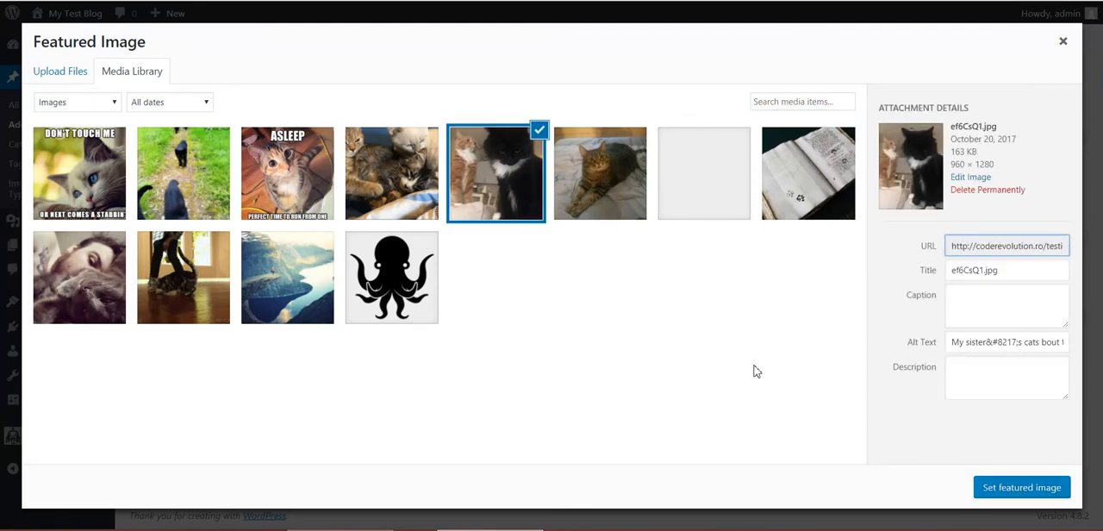
left_click(983, 487)
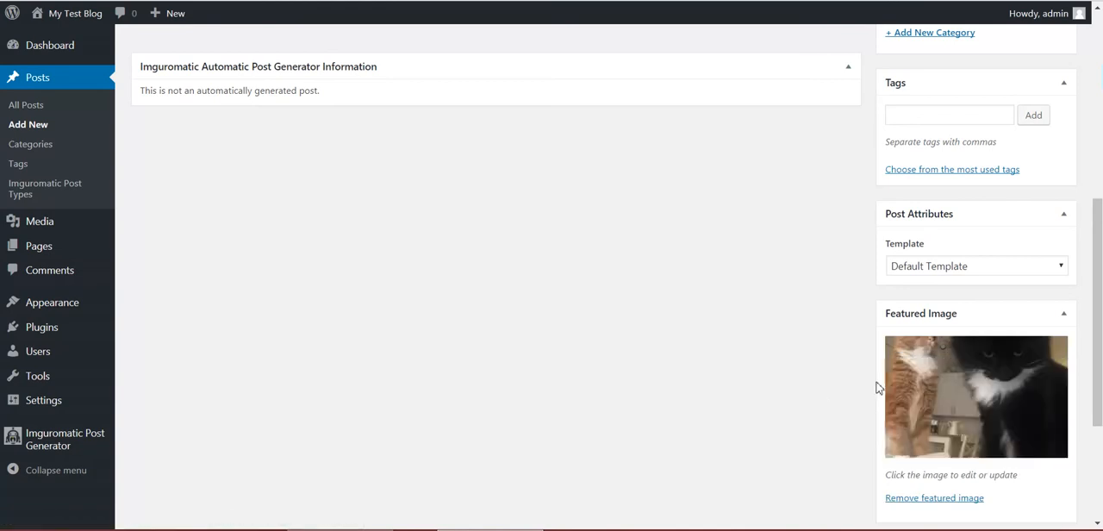
scroll(857, 379, "up", 5)
left_click(1046, 220)
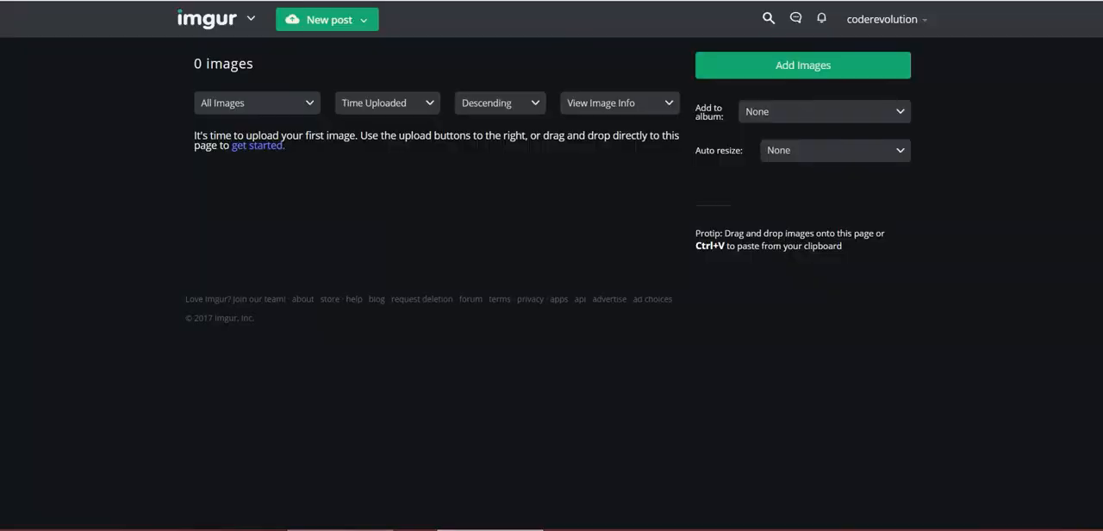
Step: Reload the Imgur account's images page and inspect the details of the uploaded "Imgur post" image
key("F5")
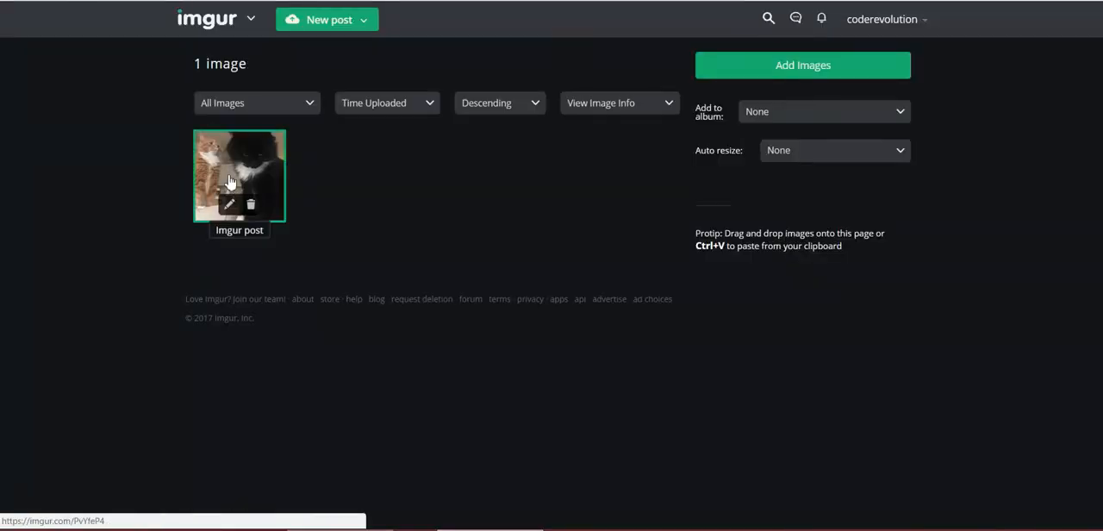
left_click(228, 180)
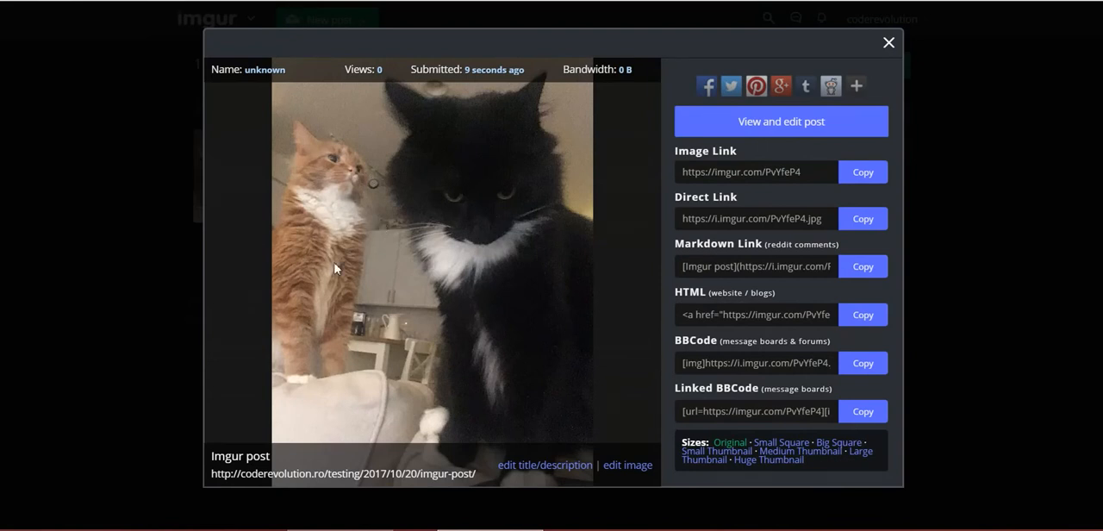
left_click(888, 42)
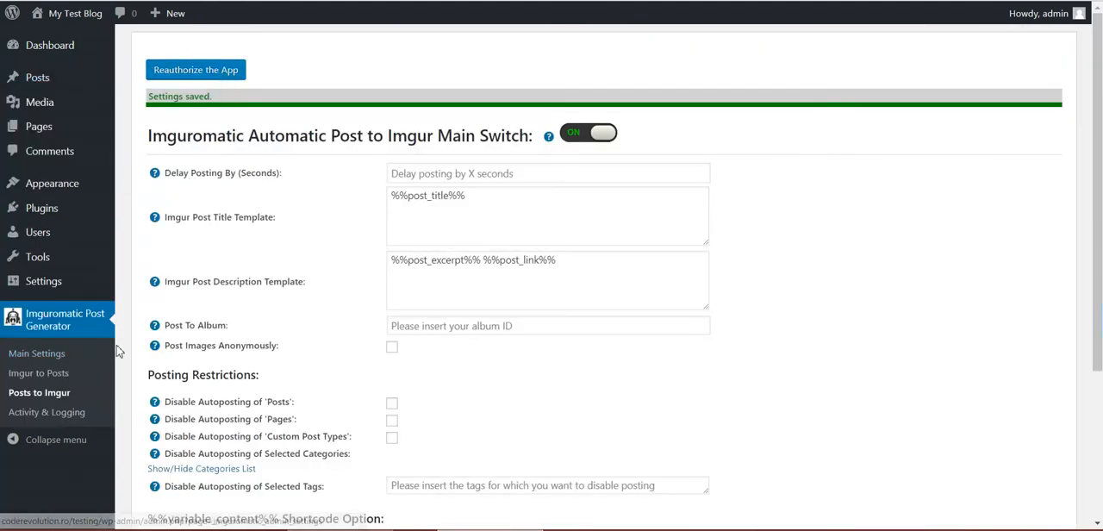
Step: Set the maximum posts of the cats rule in Imgur to Posts to 3 and save the settings
left_click(62, 380)
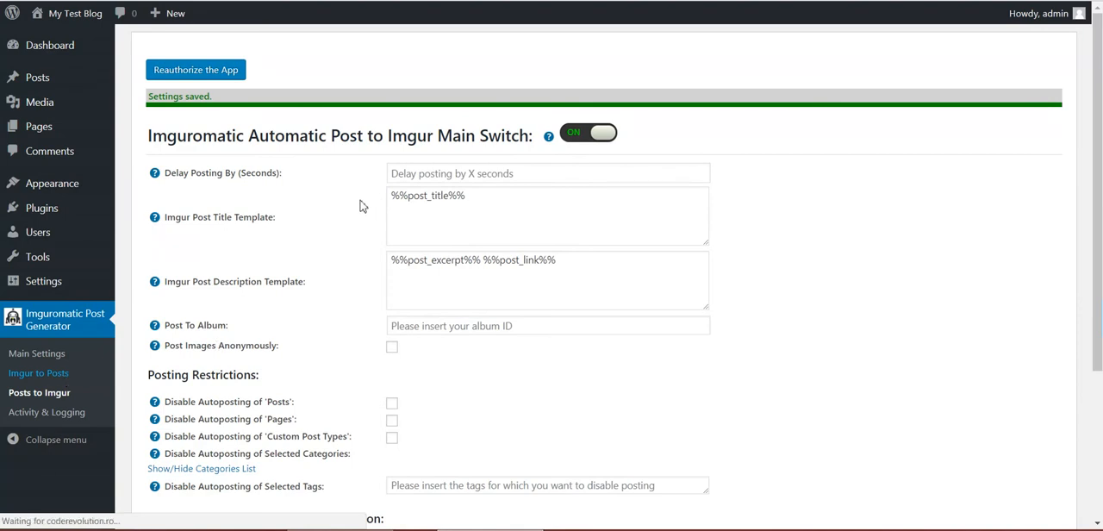
double_click(580, 126)
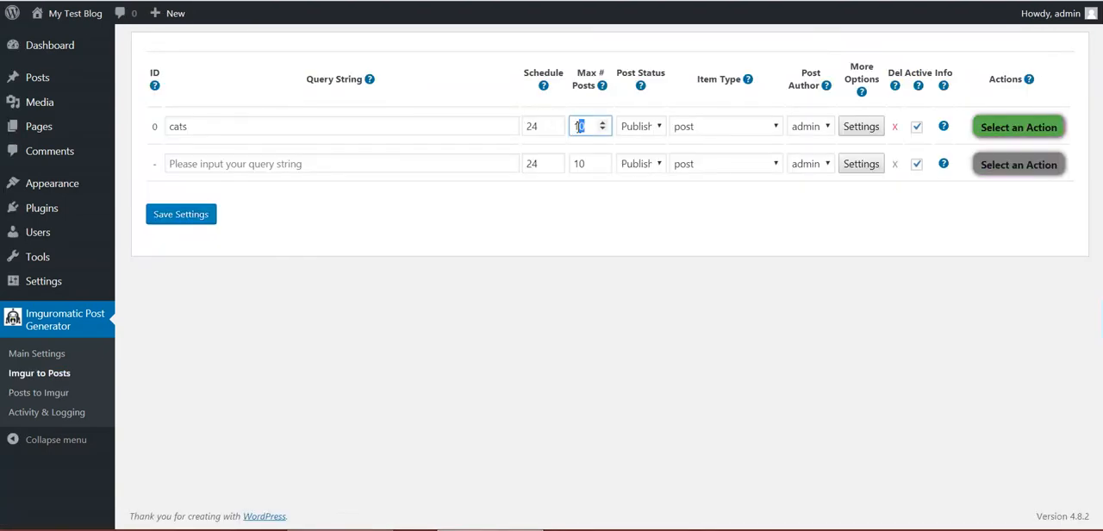
type("3")
left_click(205, 214)
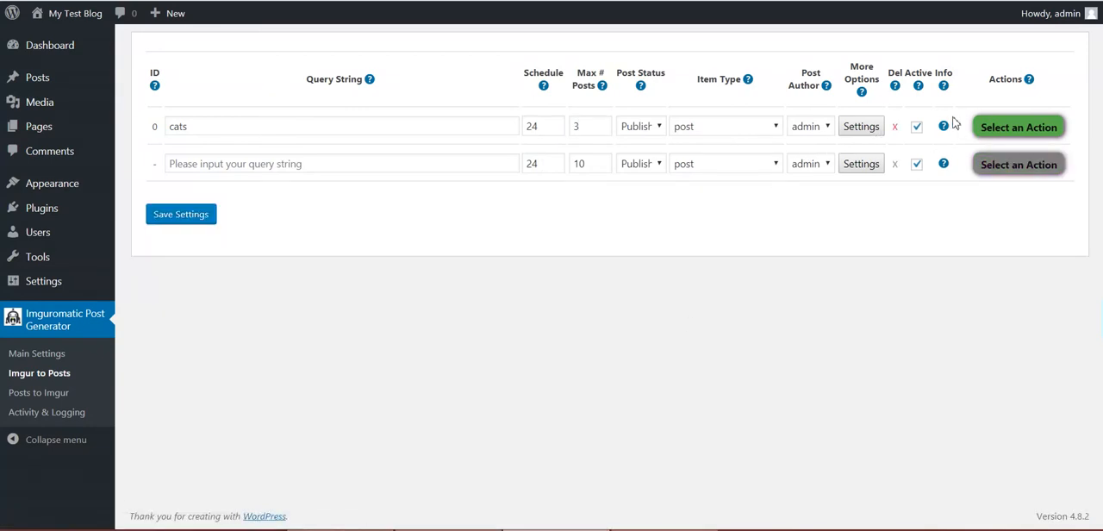
Step: Run the cats rule to generate blog posts from Imgur and confirm the action
left_click(993, 129)
left_click(991, 187)
left_click(619, 47)
left_click(999, 135)
left_click(987, 157)
key("Return")
Step: Open the blog's front page in a separate tab, look through the latest posts, and recheck the Imgur images page
mouse_move(78, 14)
right_click(59, 38)
left_click(73, 47)
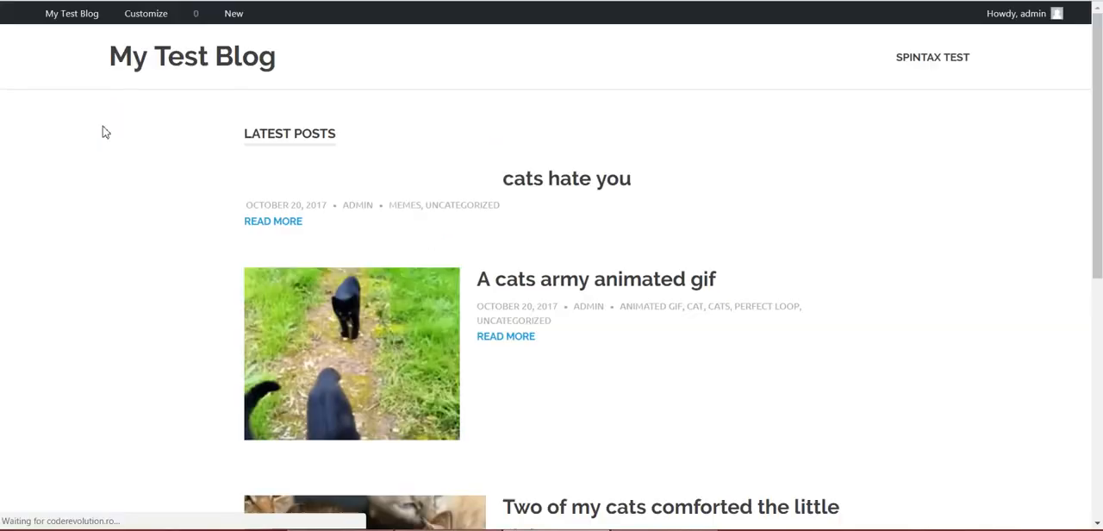
scroll(103, 131, "down", 3)
scroll(103, 131, "down", 3)
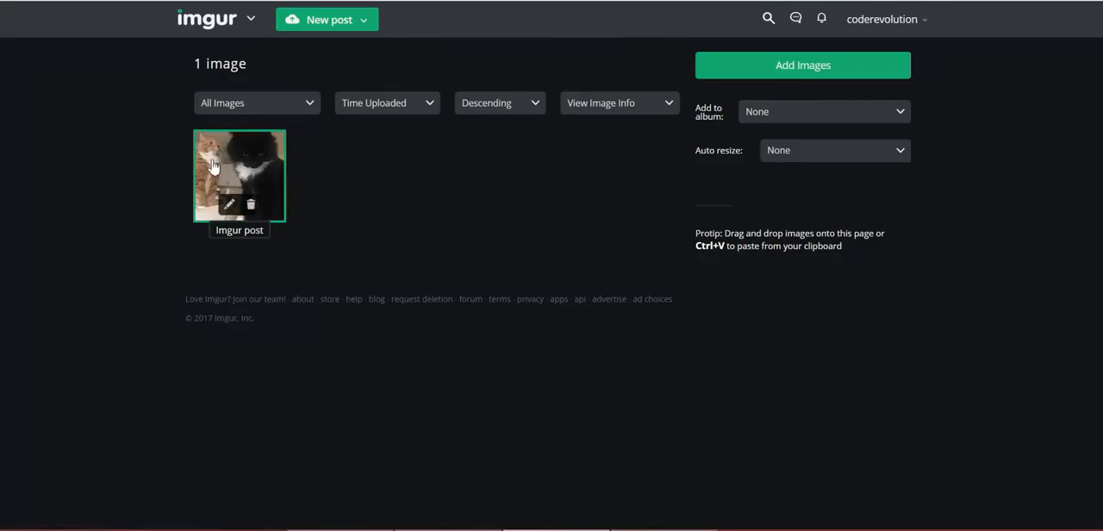
key("F5")
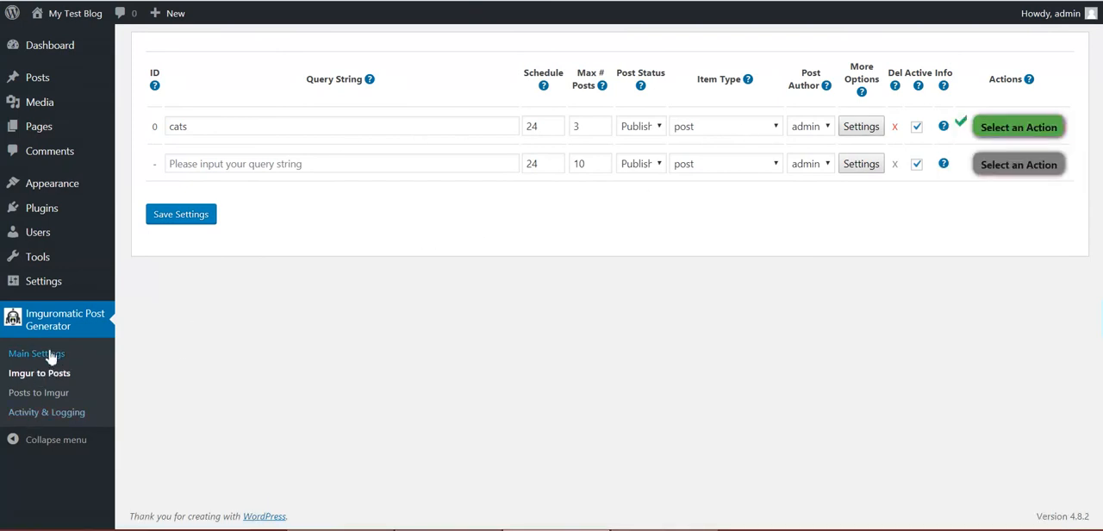
Step: Review the running rules, restore defaults, delete generated posts and activity log sections of the Activity & Logging page
left_click(43, 412)
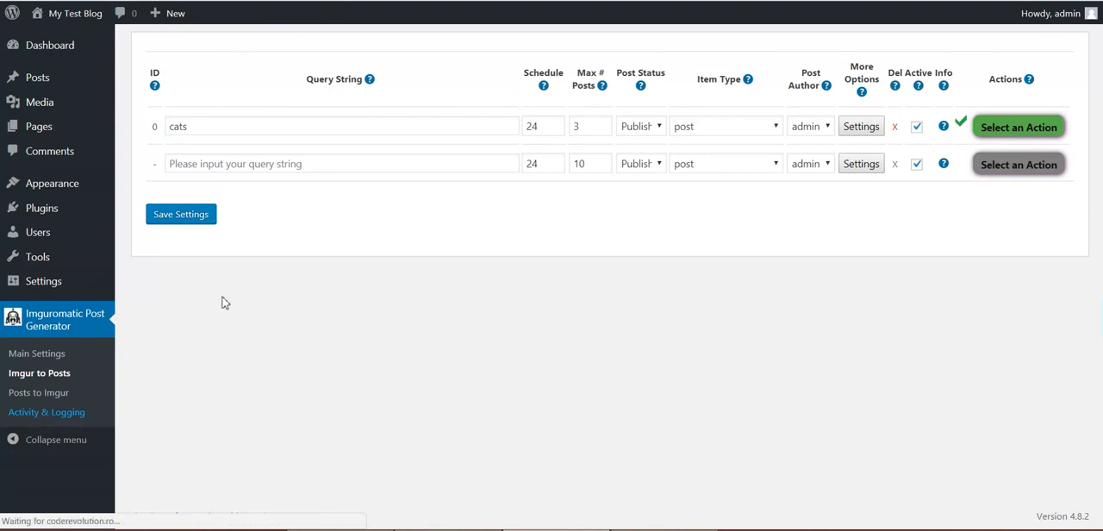
left_click_drag(176, 66, 261, 67)
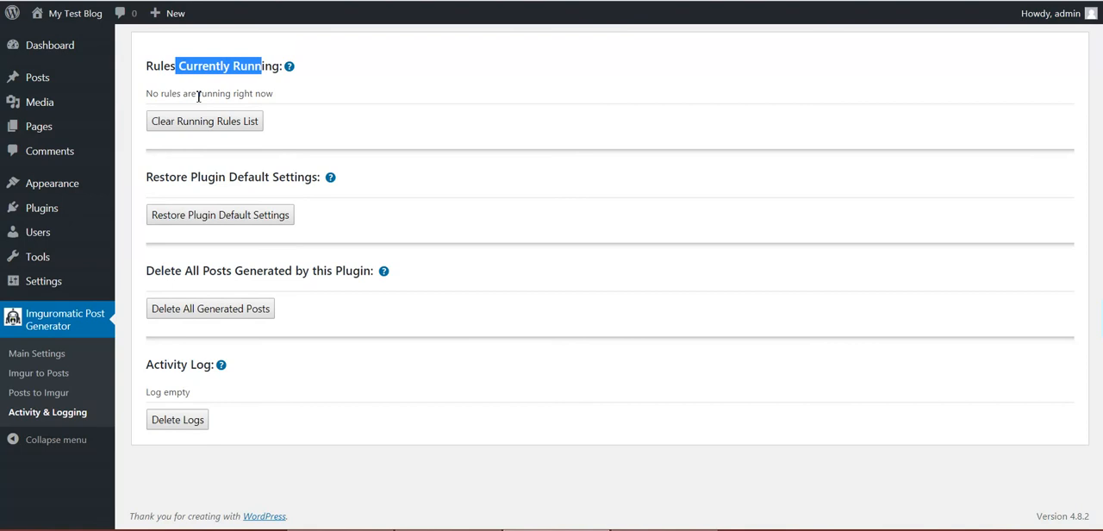
left_click_drag(191, 176, 326, 181)
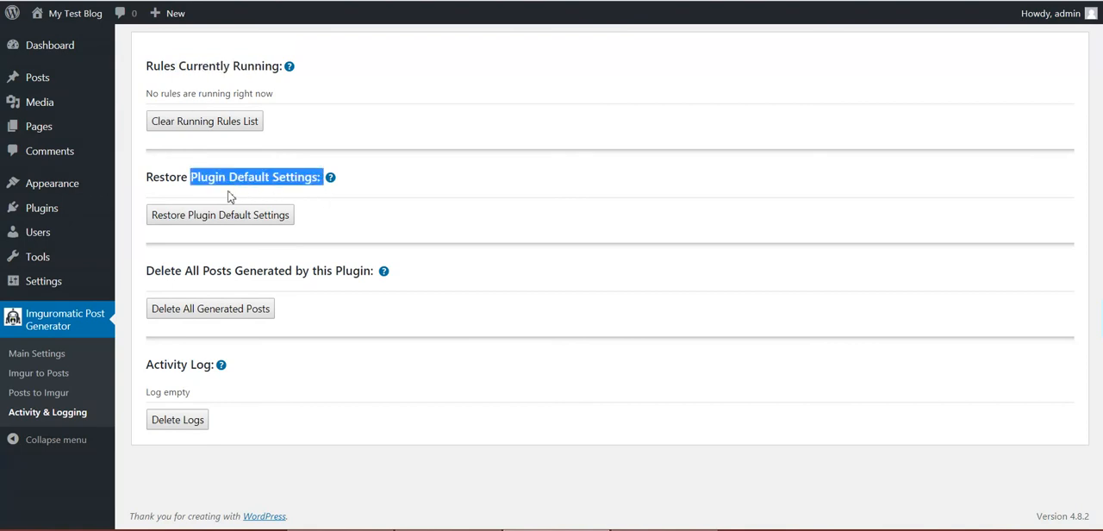
left_click_drag(186, 271, 308, 270)
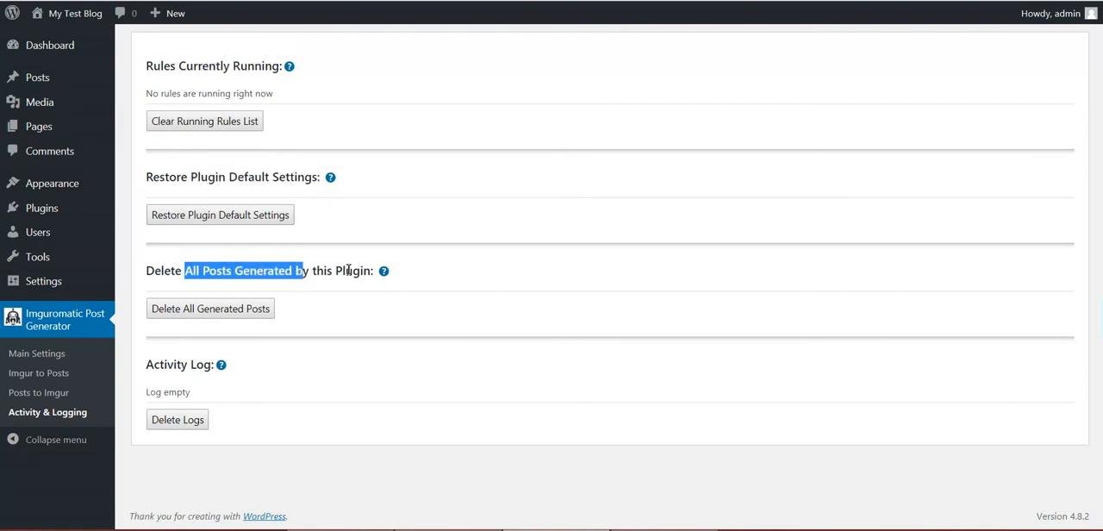
left_click_drag(161, 365, 204, 365)
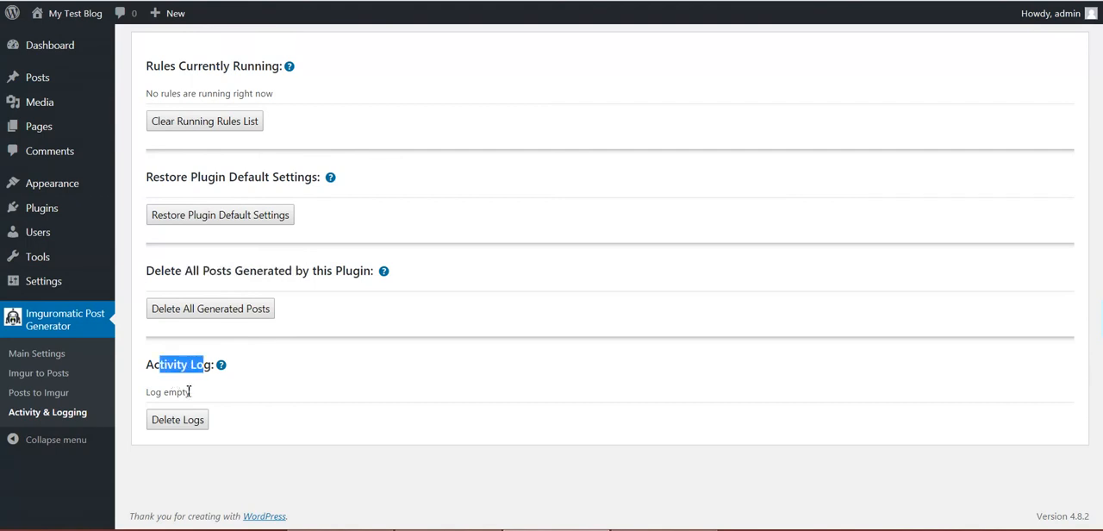
Step: Review the plugin's main settings, examining the duplicate check, returned posts limit and extended item information metabox options
left_click(38, 356)
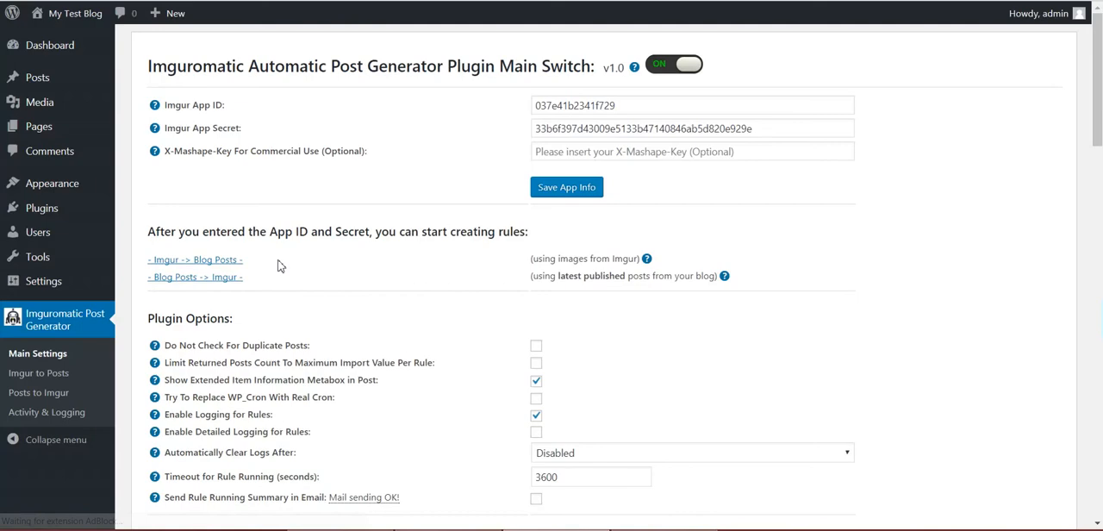
scroll(279, 259, "down", 3)
scroll(316, 335, "down", 12)
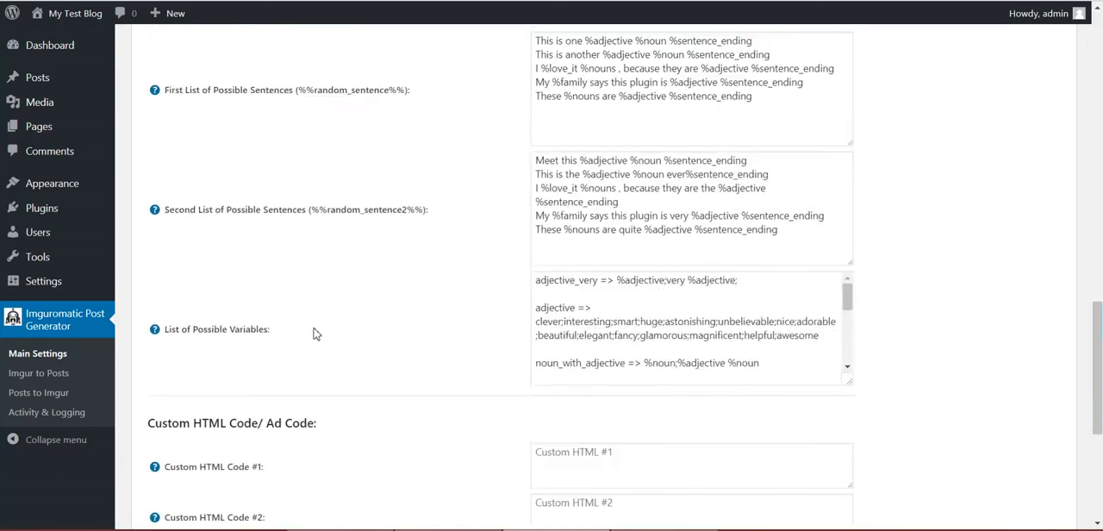
scroll(312, 329, "up", 15)
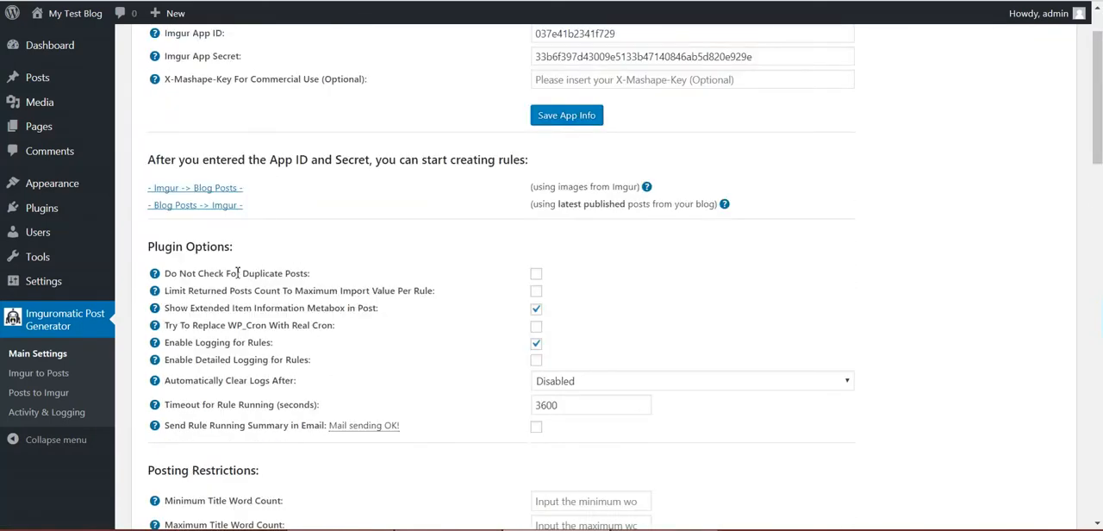
left_click_drag(193, 273, 288, 281)
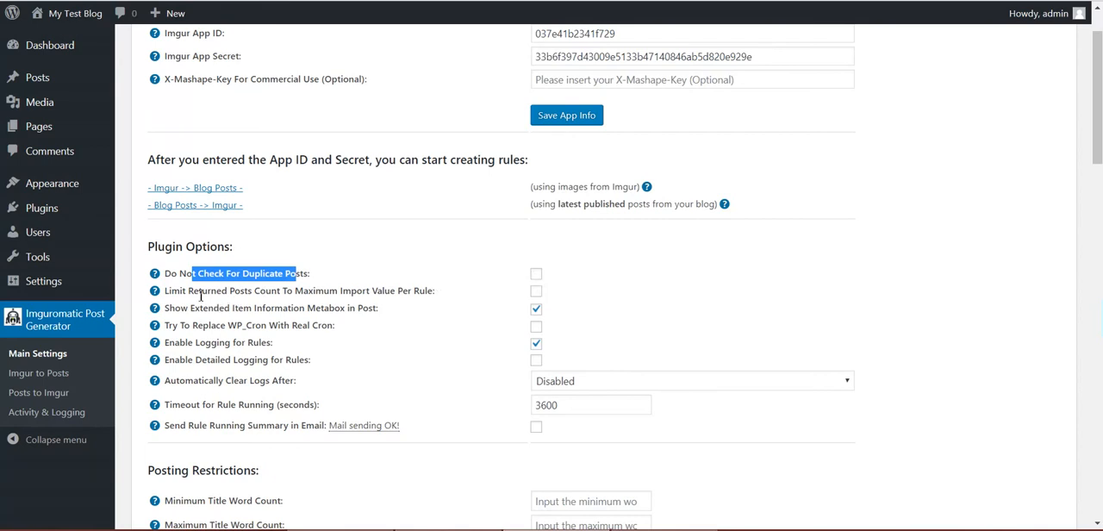
left_click_drag(199, 292, 307, 292)
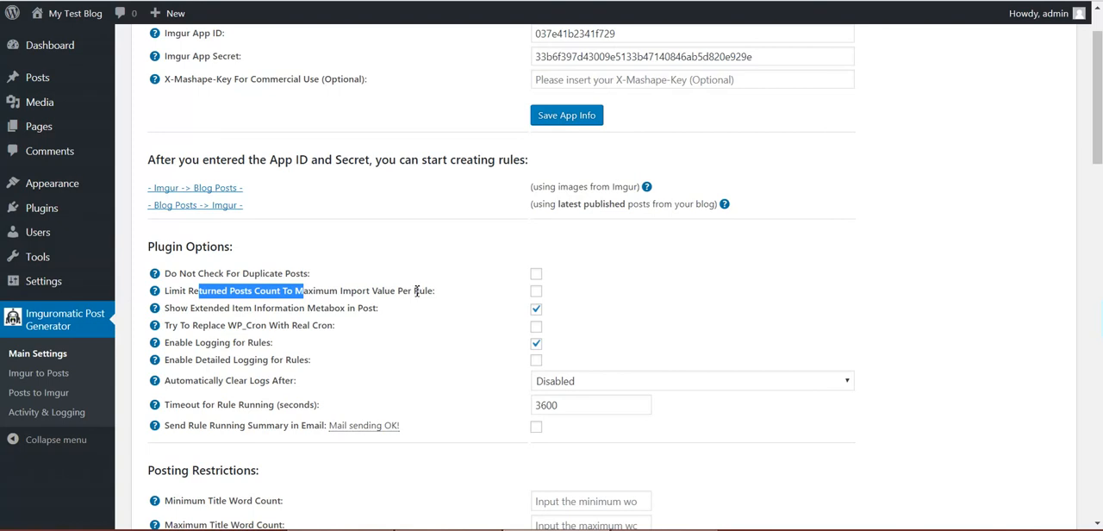
left_click(215, 292)
mouse_move(157, 295)
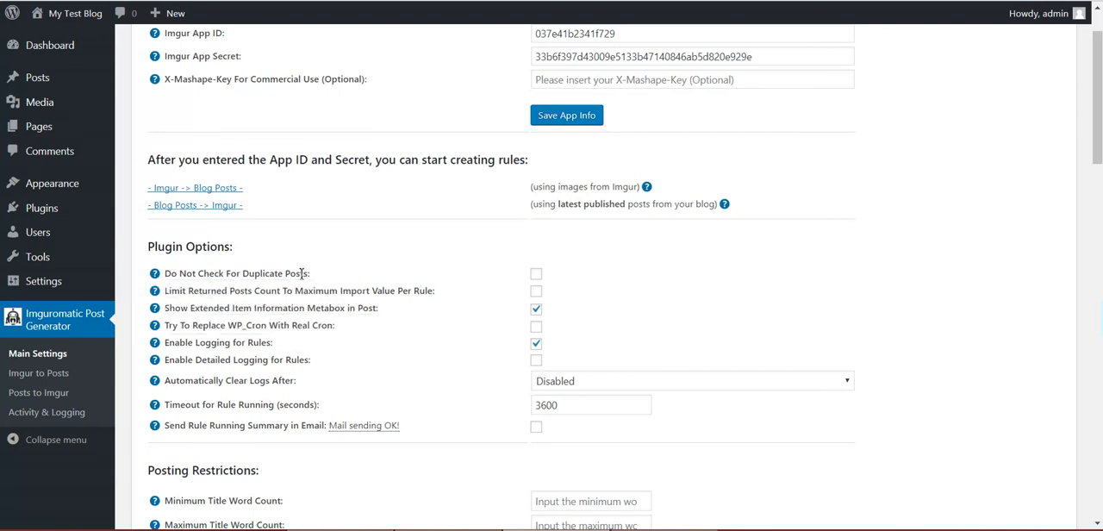
left_click_drag(237, 292, 289, 292)
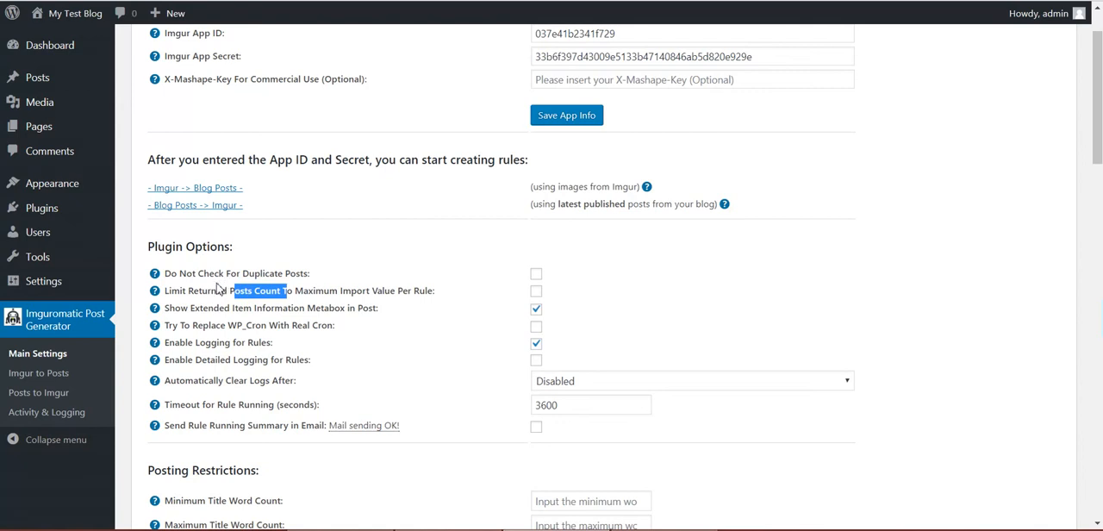
left_click_drag(189, 308, 357, 310)
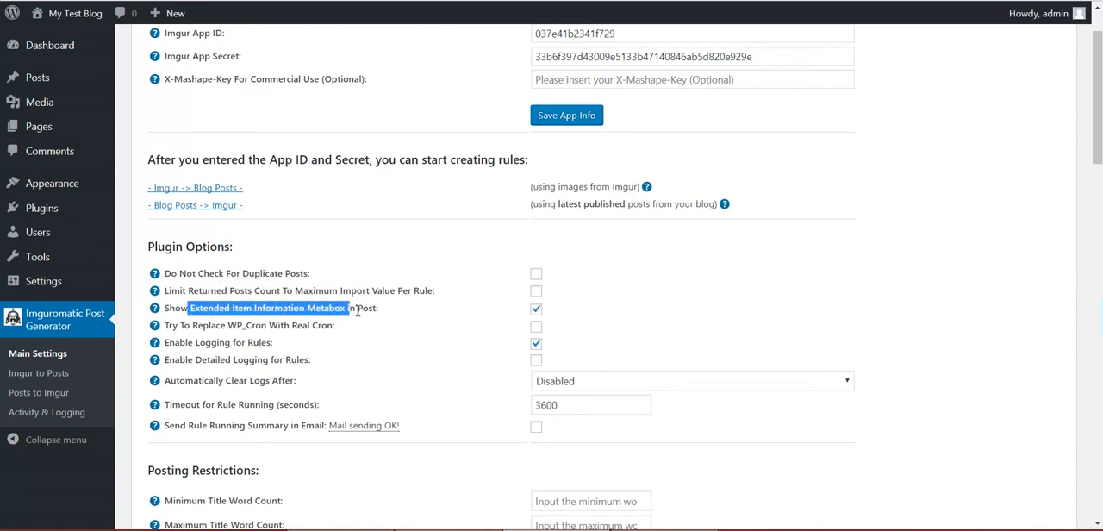
Step: Open the posts list in a separate tab and examine the extended item information of the "cats hate you" post
right_click(42, 80)
left_click(67, 91)
key("ctrl+Tab")
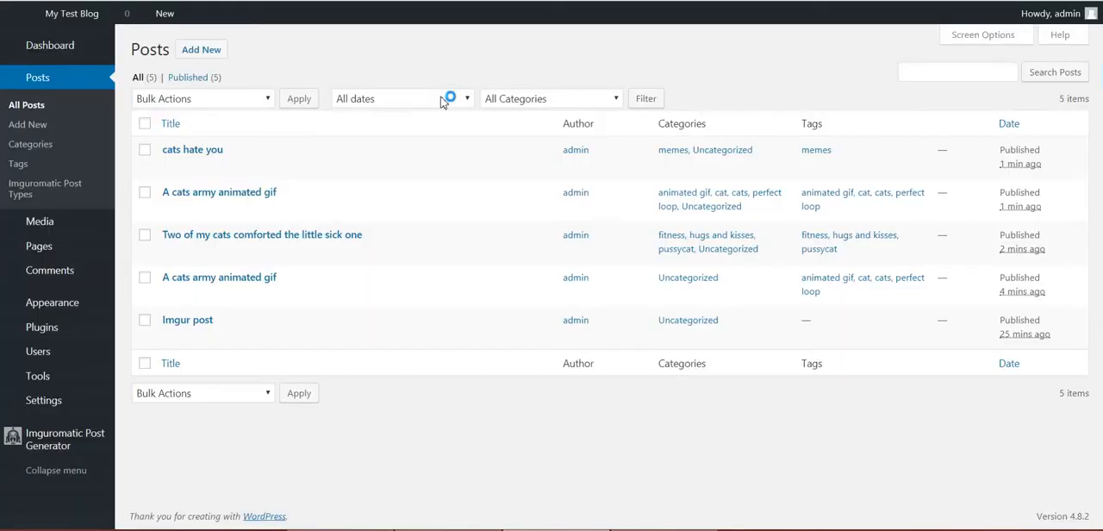
left_click(202, 151)
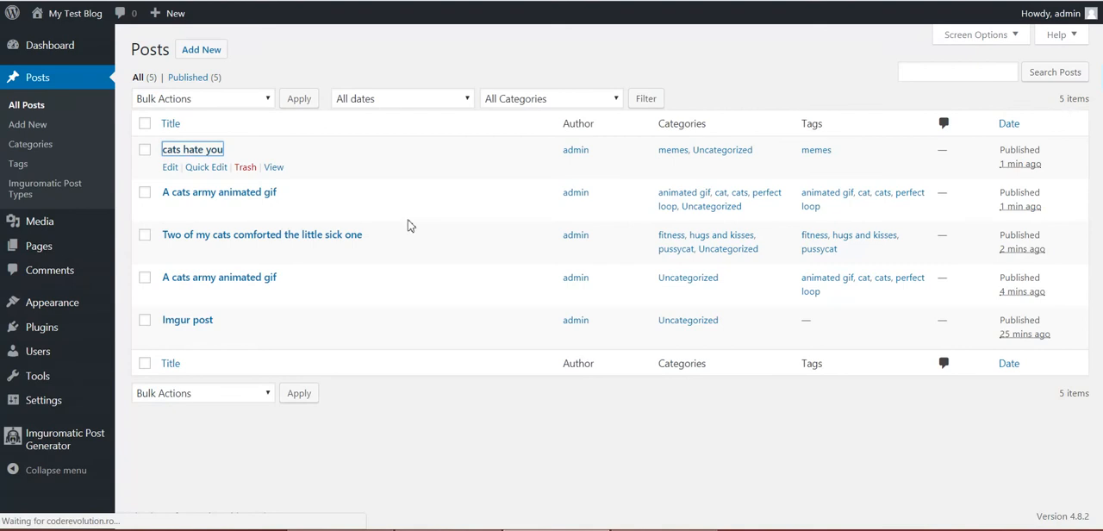
scroll(423, 494, "down", 8)
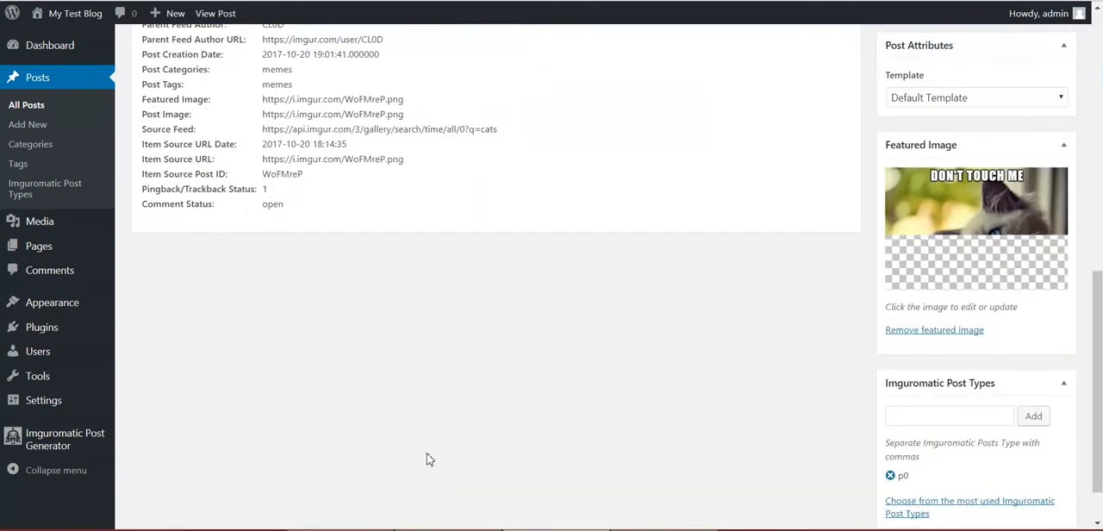
scroll(360, 264, "up", 3)
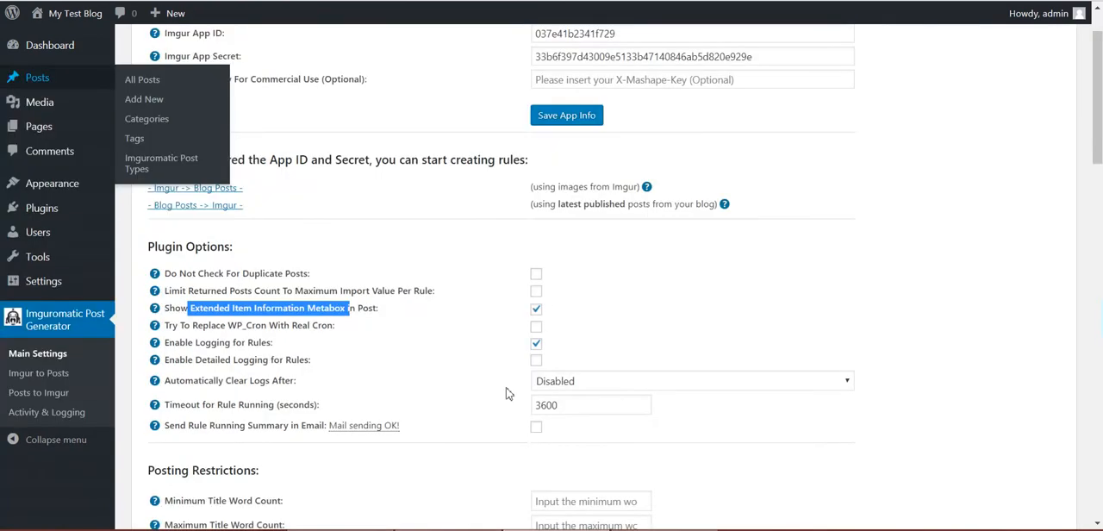
Step: Examine the WP_Cron replacement option and the available automatic log clearing intervals in the main settings
left_click(398, 339)
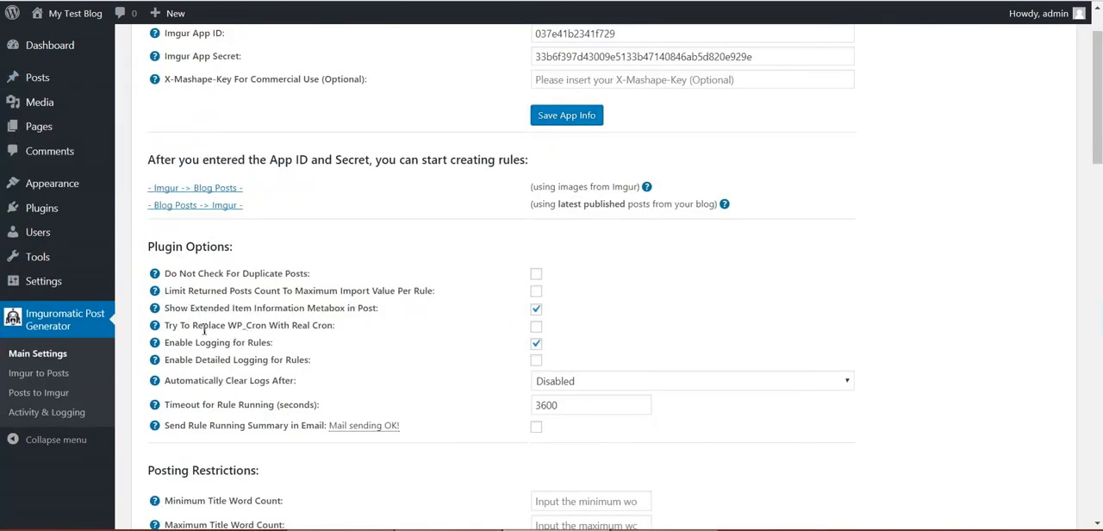
left_click_drag(228, 325, 270, 326)
double_click(322, 325)
left_click(541, 380)
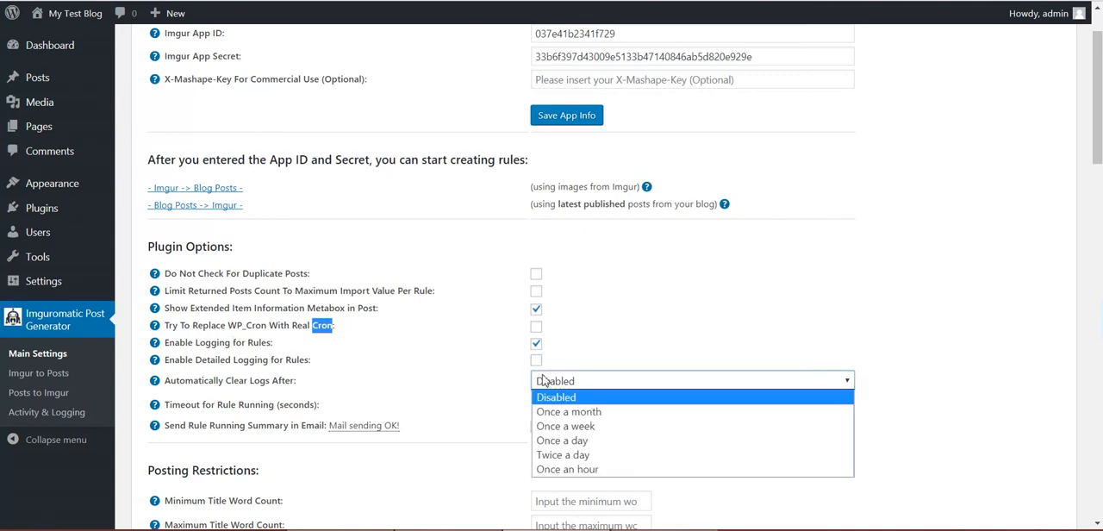
left_click(546, 388)
scroll(491, 393, "down", 3)
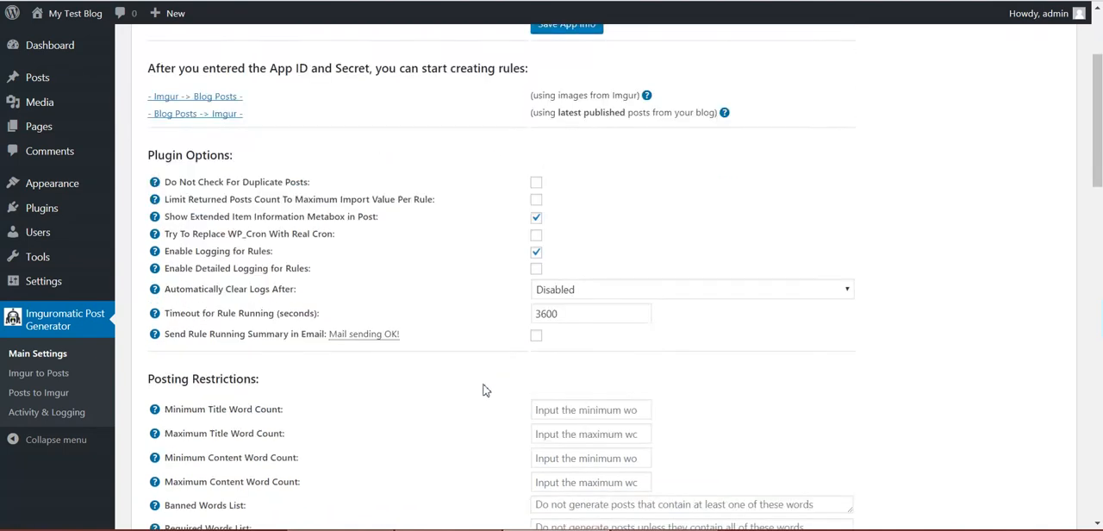
Step: Examine the rule running timeout and the email summary option, including the address field it reveals
left_click_drag(185, 257, 290, 261)
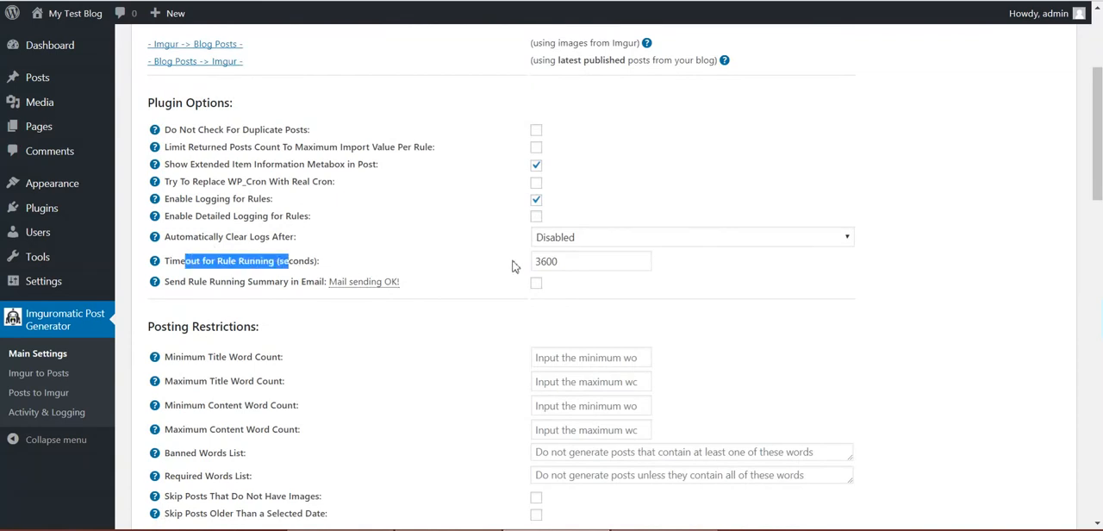
double_click(548, 262)
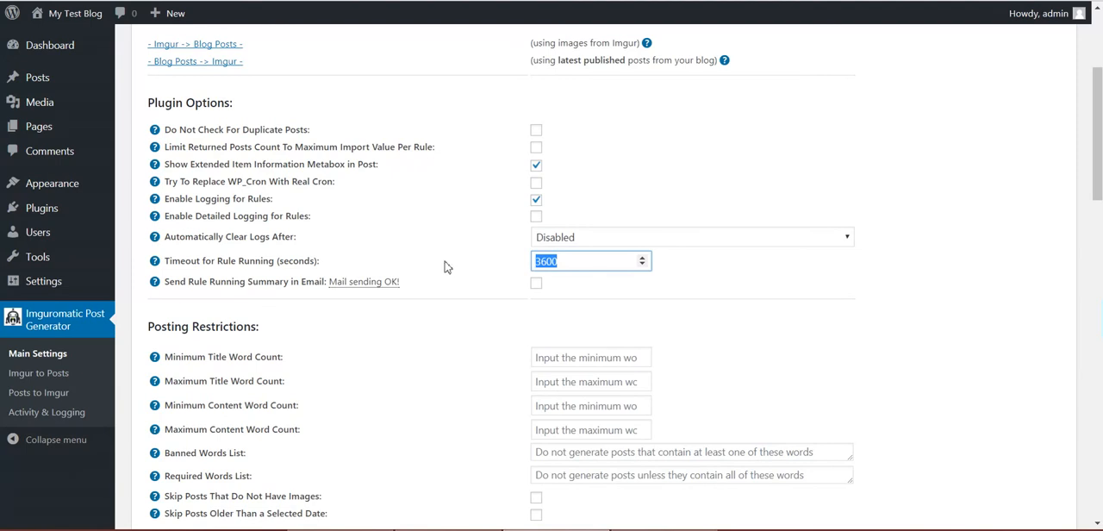
left_click_drag(176, 284, 299, 281)
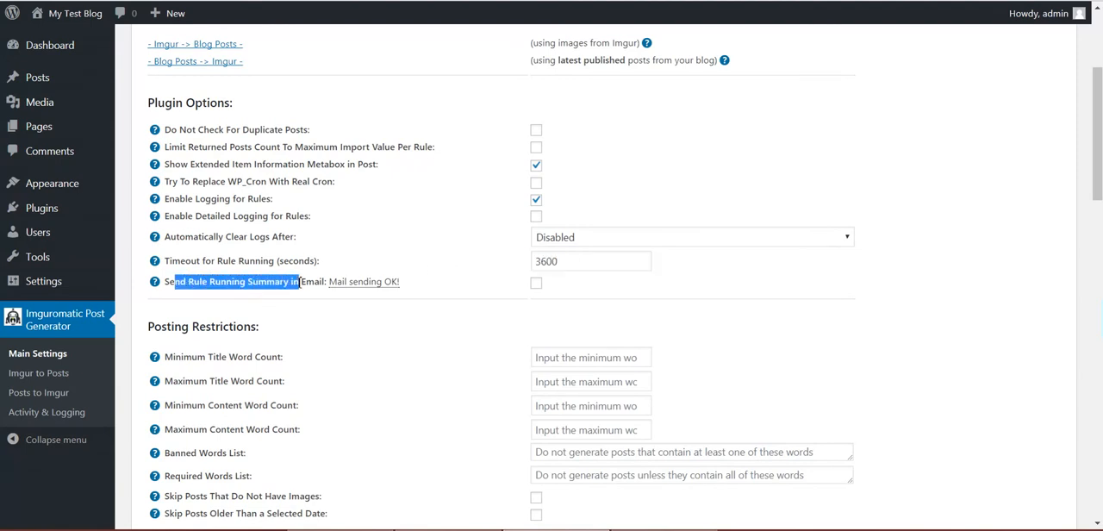
left_click(536, 283)
left_click(538, 299)
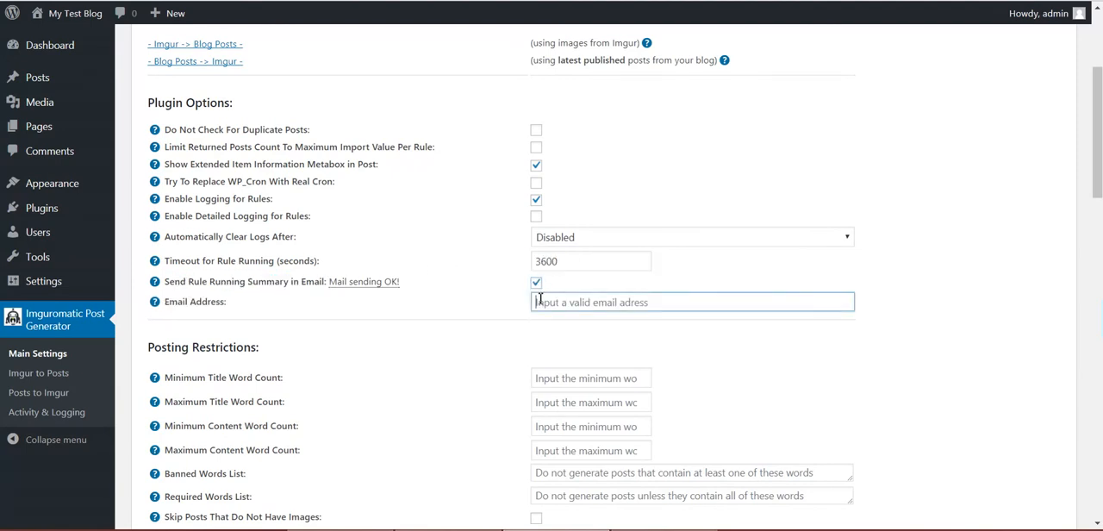
left_click(536, 283)
Step: Review the posting restrictions: title and content word counts, banned and required words, image requirement and the date selector for skipping old posts
scroll(462, 317, "down", 2)
left_click_drag(207, 214, 262, 215)
left_click_drag(173, 236, 272, 238)
left_click_drag(181, 261, 279, 261)
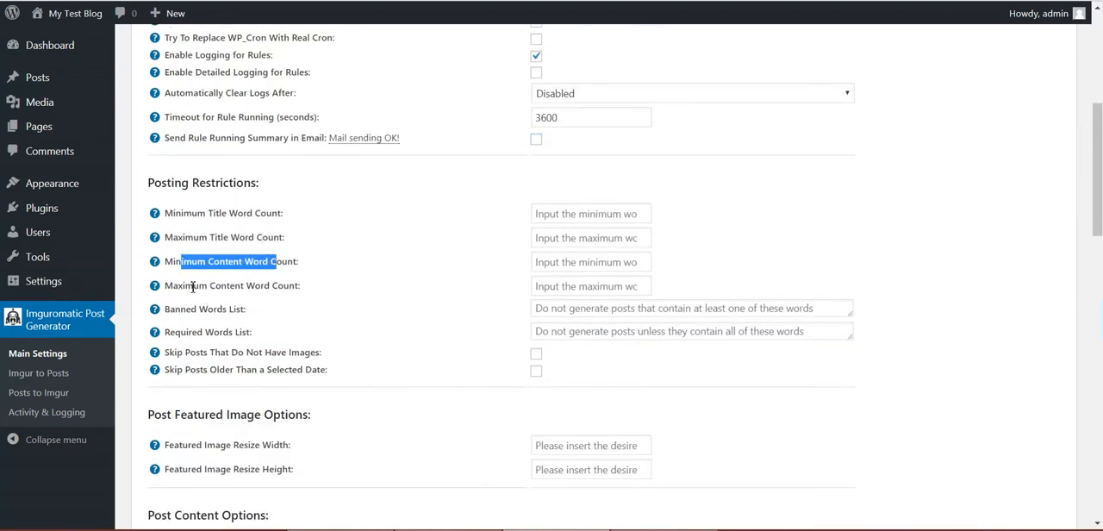
left_click_drag(185, 285, 276, 285)
left_click_drag(180, 308, 227, 309)
left_click_drag(180, 333, 255, 352)
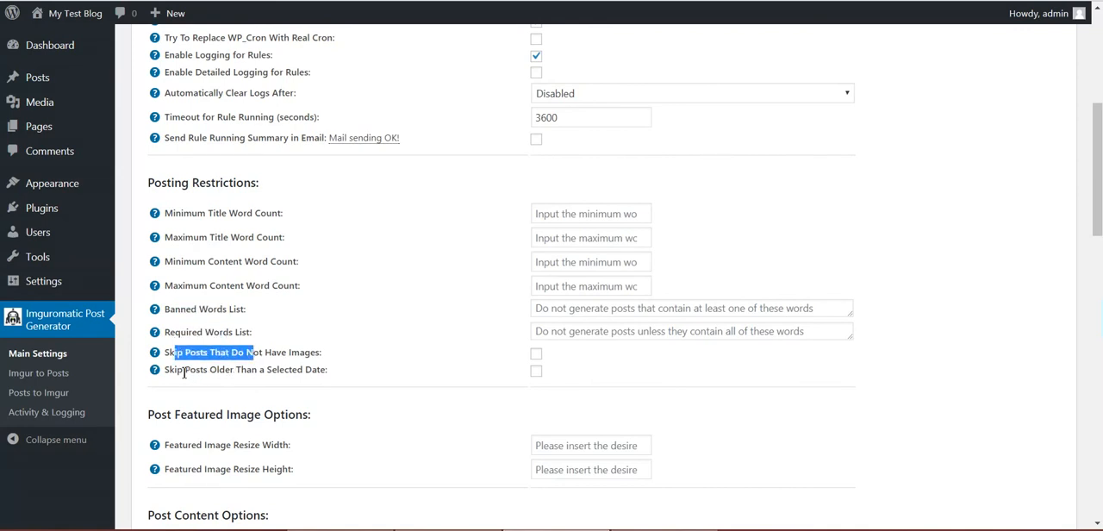
left_click_drag(183, 370, 265, 371)
left_click(537, 372)
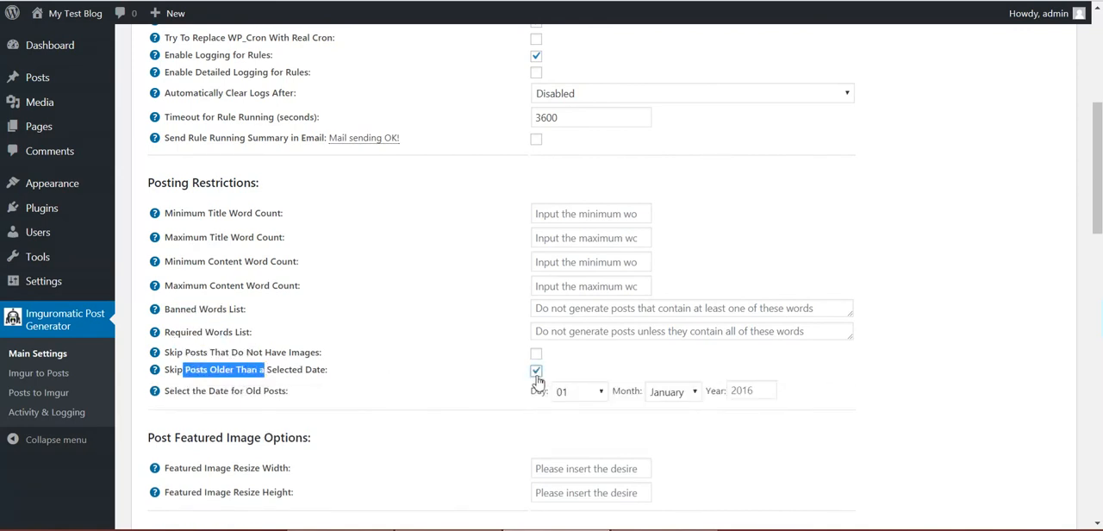
left_click(536, 371)
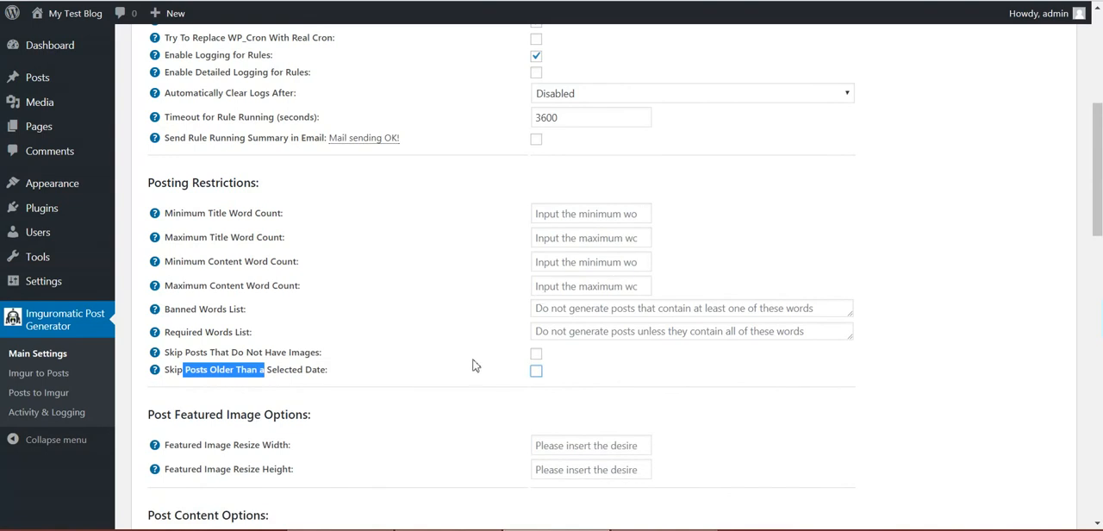
Step: Review the featured image resize options and the settings for stripping links and HTML elements by ID or class
scroll(472, 365, "down", 3)
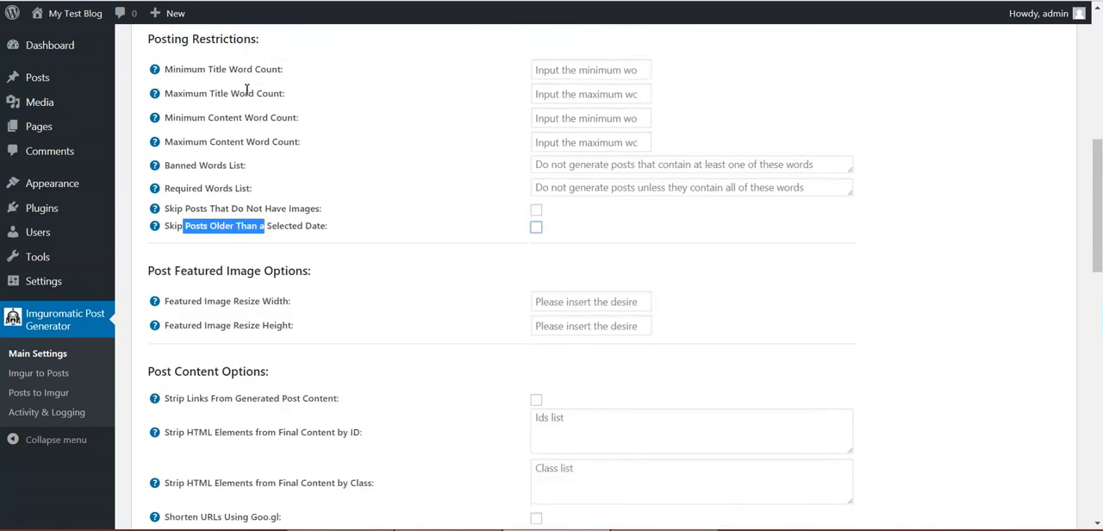
left_click_drag(207, 301, 164, 299)
left_click(476, 323)
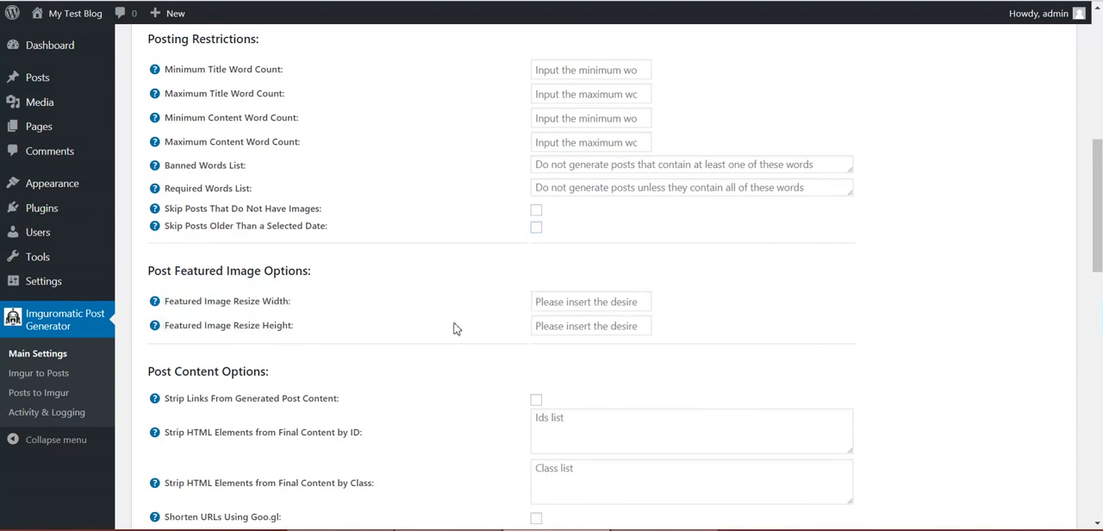
scroll(355, 293, "down", 2)
left_click_drag(186, 254, 324, 255)
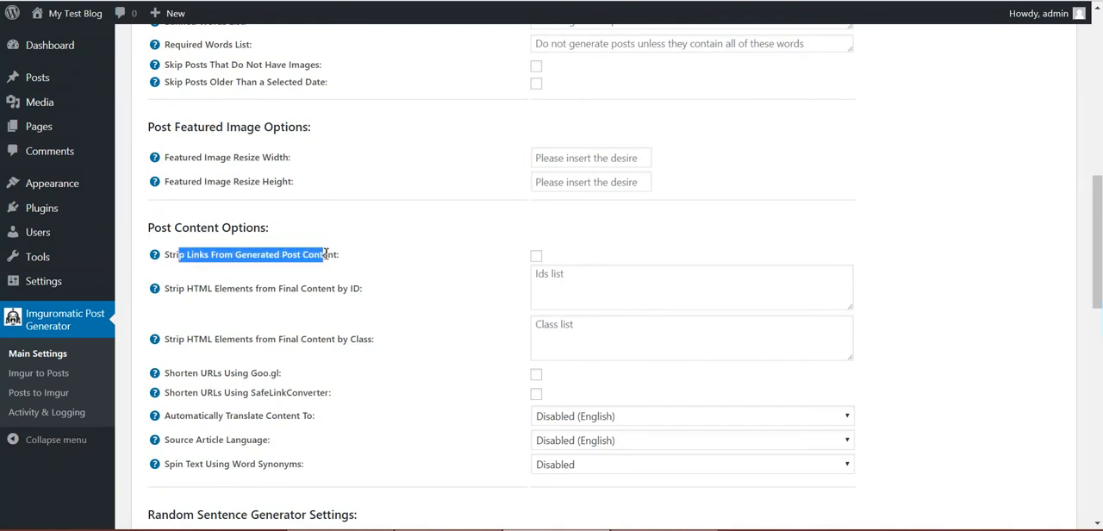
left_click_drag(210, 288, 312, 290)
left_click(355, 295)
double_click(359, 339)
Step: Examine the Goo.gl and SafeLinkConverter URL shortening options, including the API key field for Goo.gl
scroll(443, 320, "down", 2)
left_click_drag(200, 229, 268, 230)
left_click(537, 231)
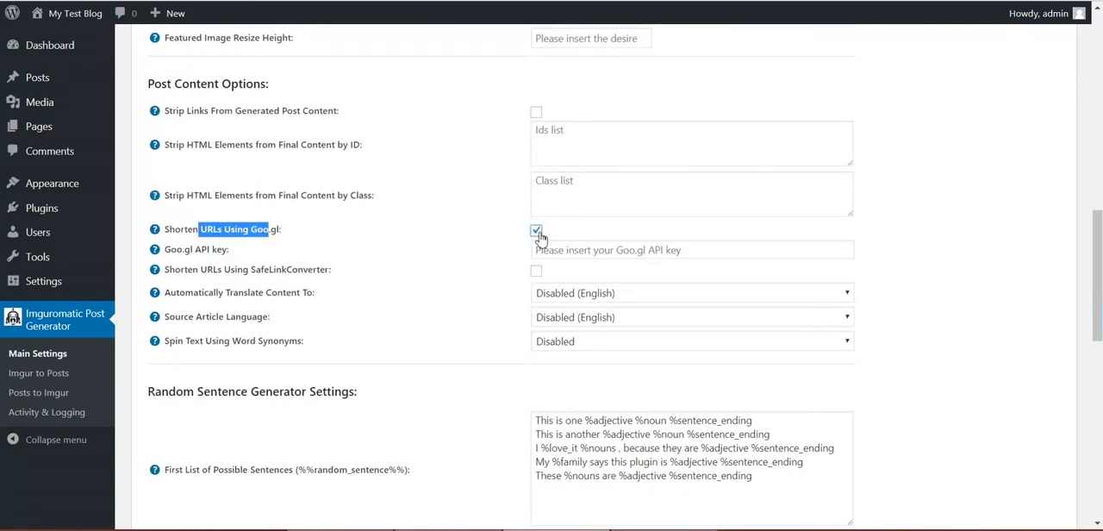
left_click(536, 232)
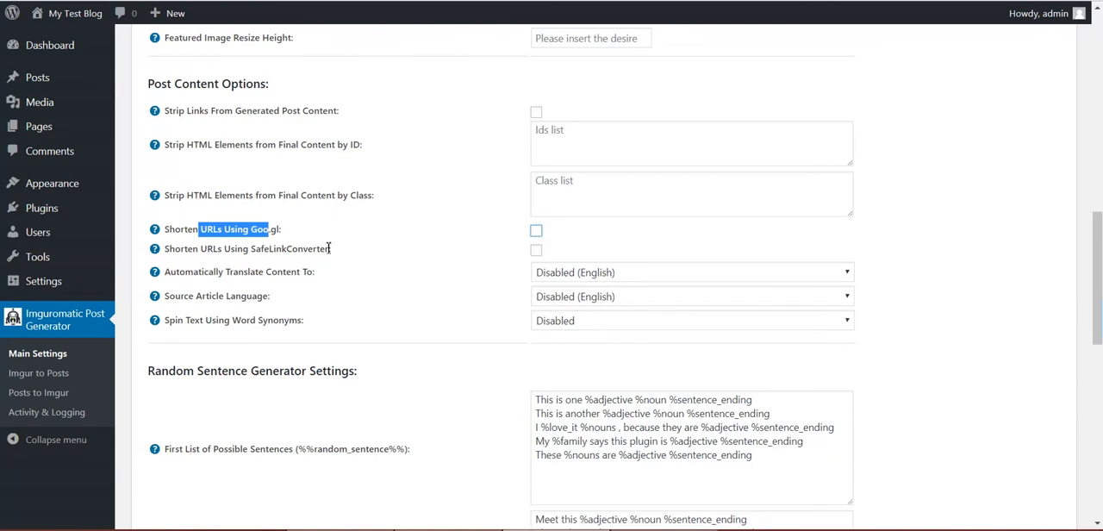
left_click(293, 250)
double_click(291, 249)
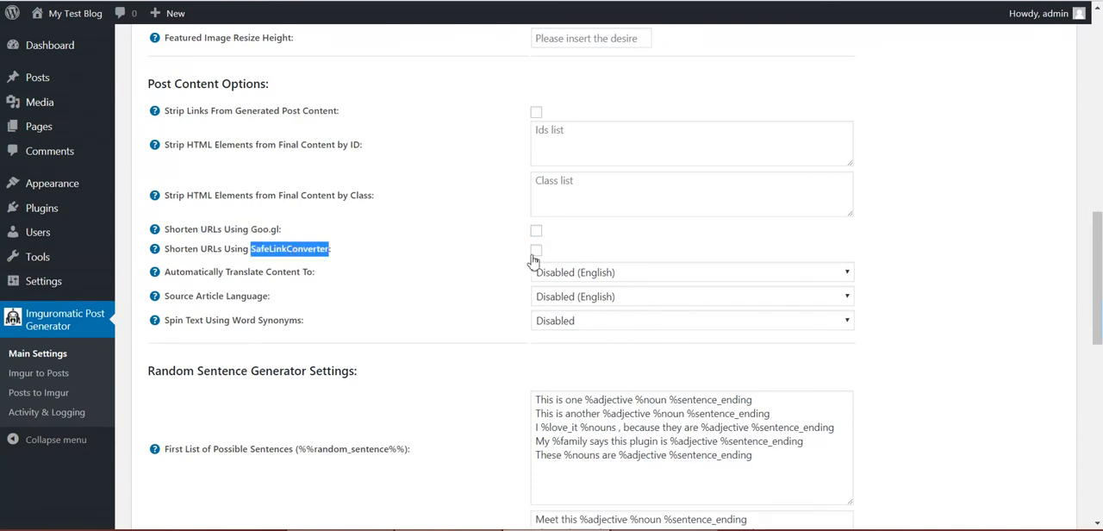
left_click(536, 251)
left_click(536, 251)
Step: Examine the available translation languages, the source article language setting and the text spinning services
left_click_drag(222, 274, 308, 274)
left_click(552, 274)
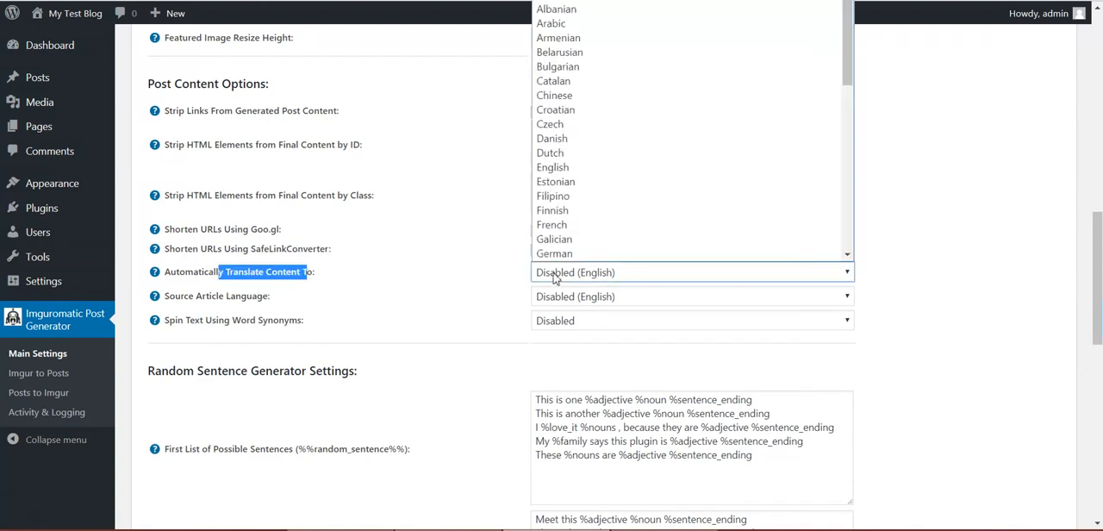
left_click(465, 300)
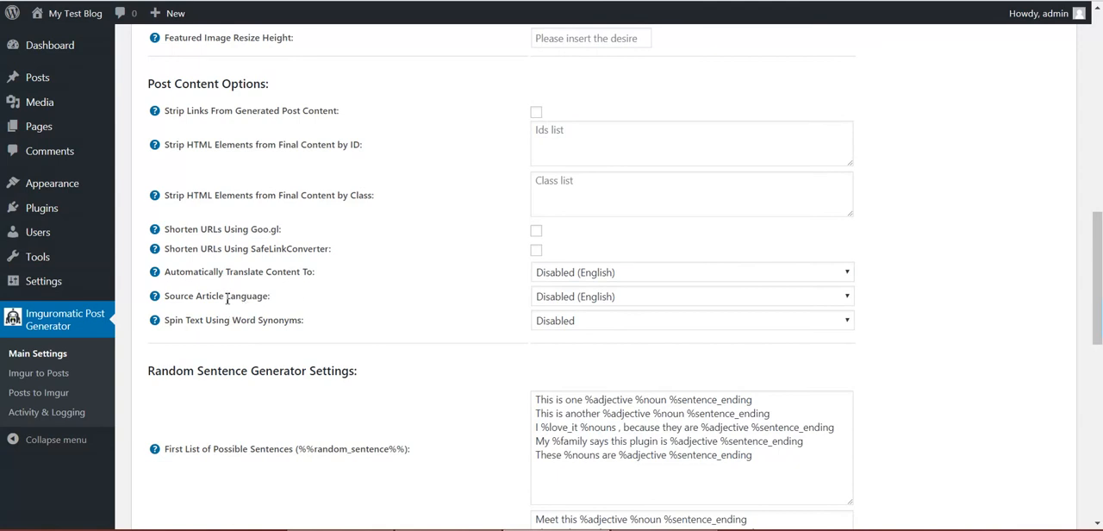
left_click(537, 300)
left_click(537, 300)
left_click_drag(188, 320, 326, 320)
left_click(535, 320)
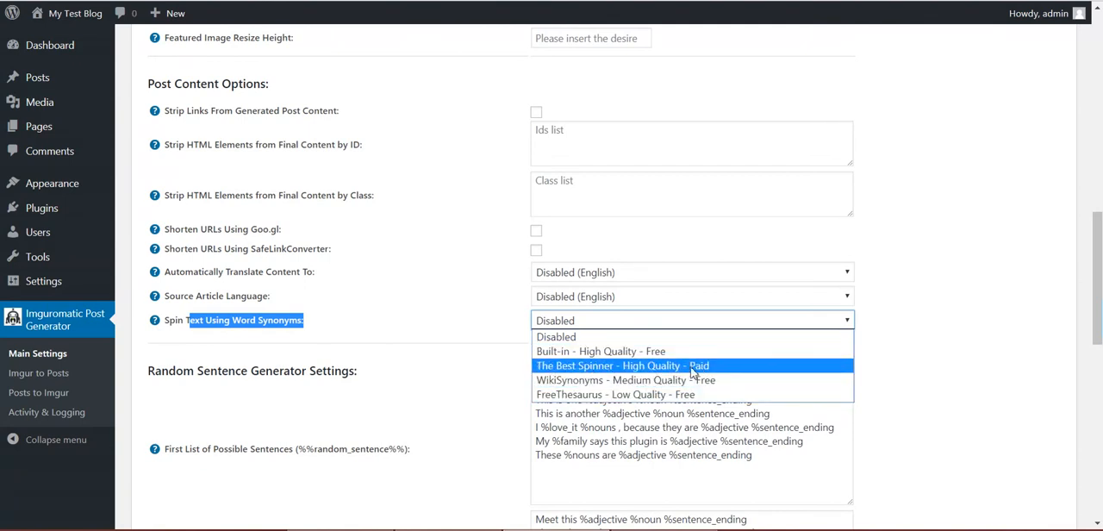
left_click(443, 322)
left_click(445, 324)
Step: Examine the random sentence generator, comparing the adjective placeholder in the first sentence list with its entry in the variables list
scroll(436, 301, "down", 3)
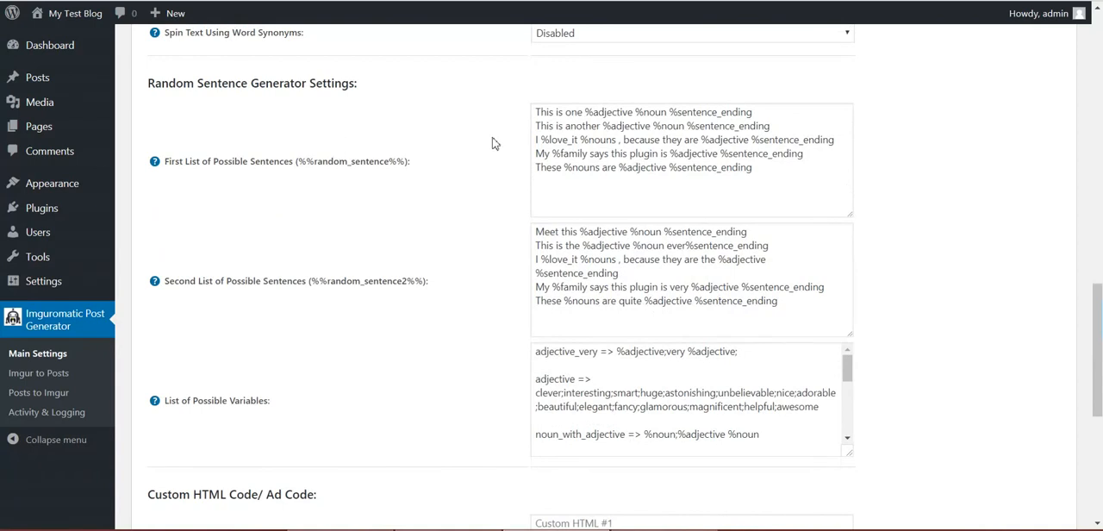
left_click_drag(537, 113, 777, 166)
left_click(597, 112)
double_click(612, 112)
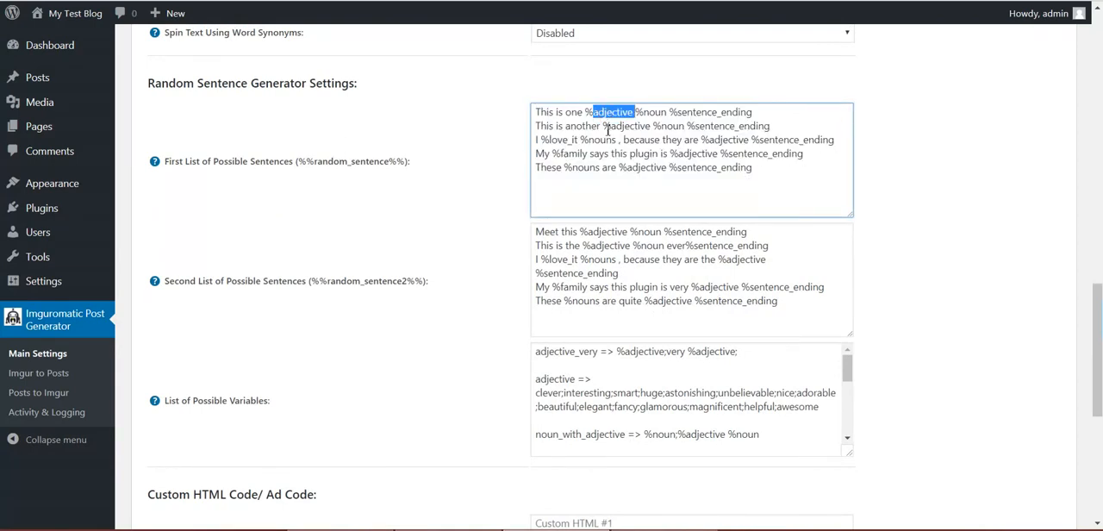
left_click(557, 356)
double_click(556, 379)
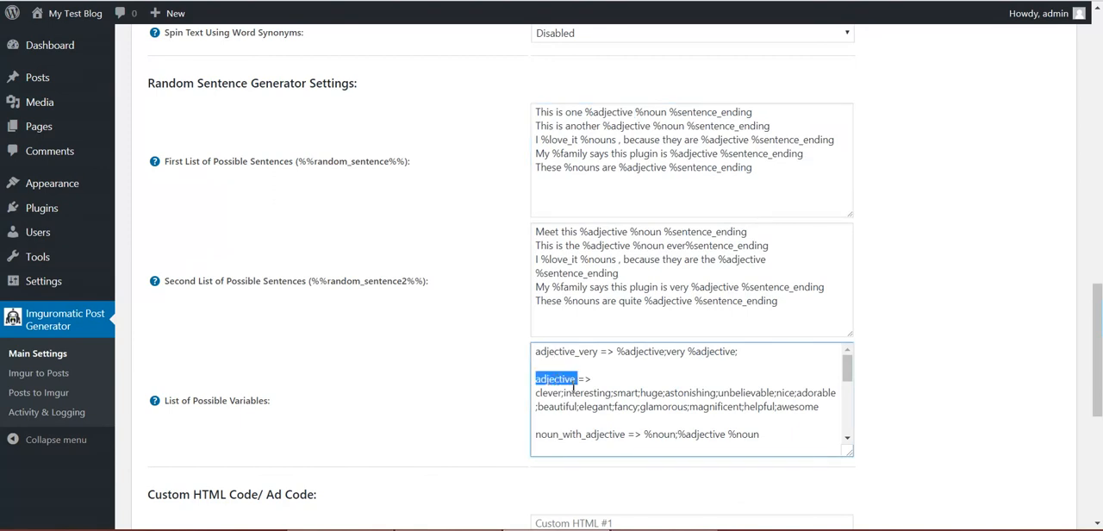
double_click(621, 113)
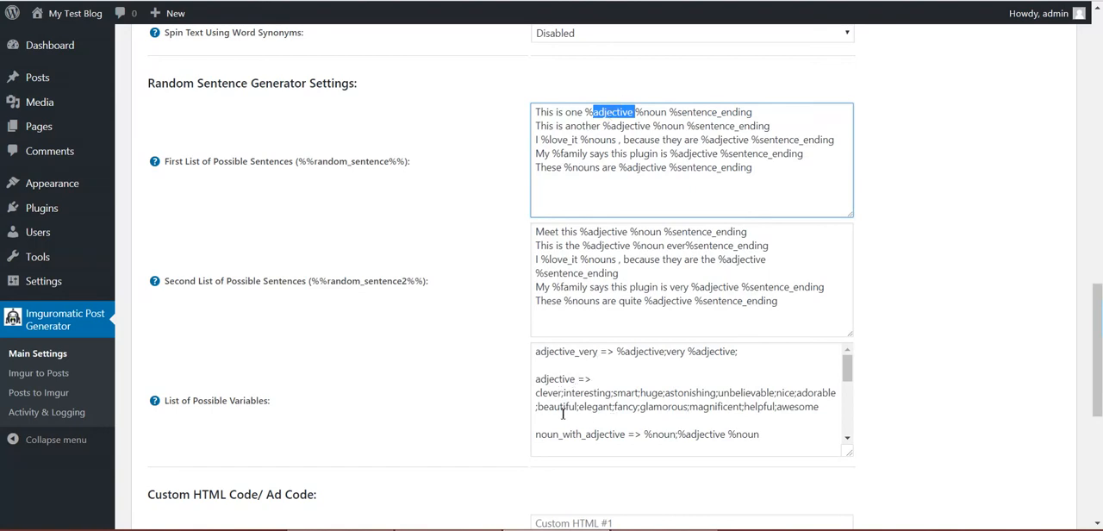
Step: Review the two custom HTML code fields and read the help text on the variables they replace
scroll(545, 399, "down", 5)
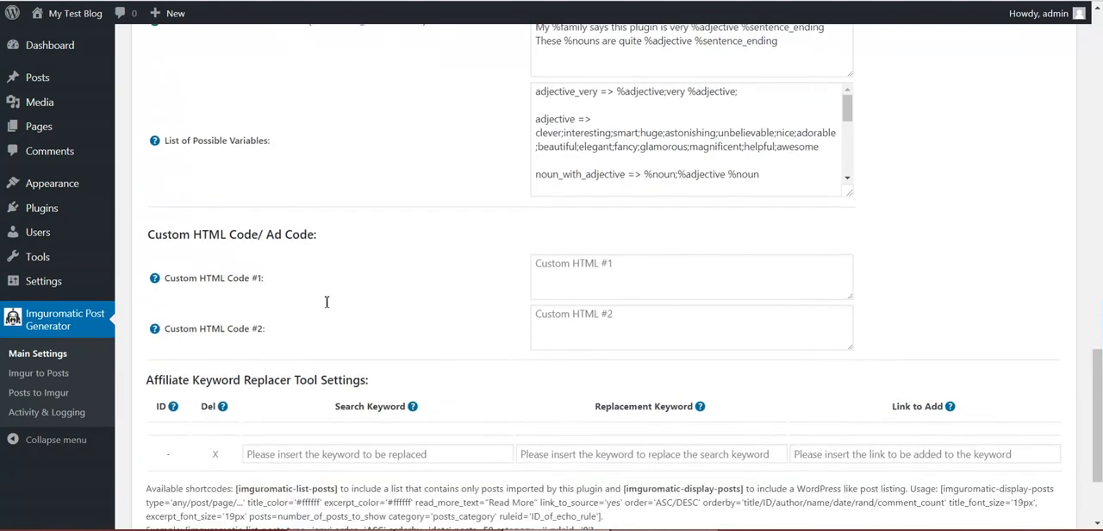
left_click(558, 163)
mouse_move(156, 179)
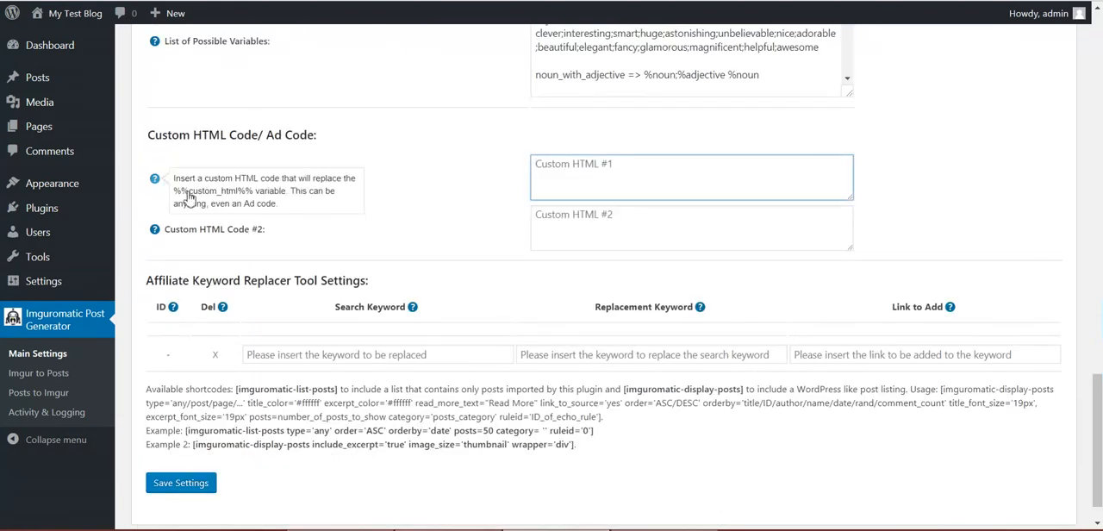
left_click_drag(177, 194, 251, 199)
mouse_move(155, 228)
left_click_drag(173, 240, 257, 241)
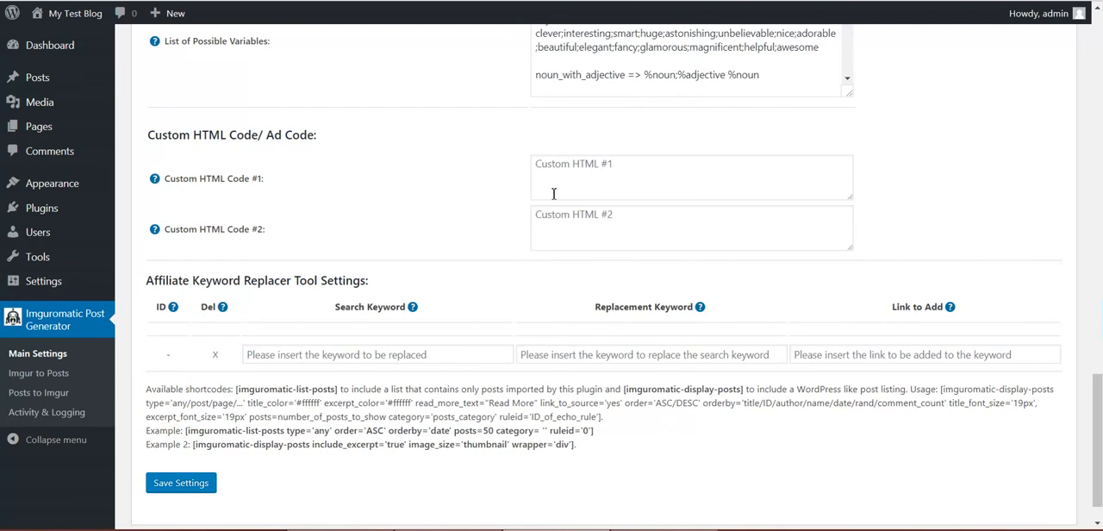
Step: Review the affiliate keyword replacer's search, replacement and link fields, and read the list-posts and display-posts shortcode examples
scroll(324, 278, "down", 1)
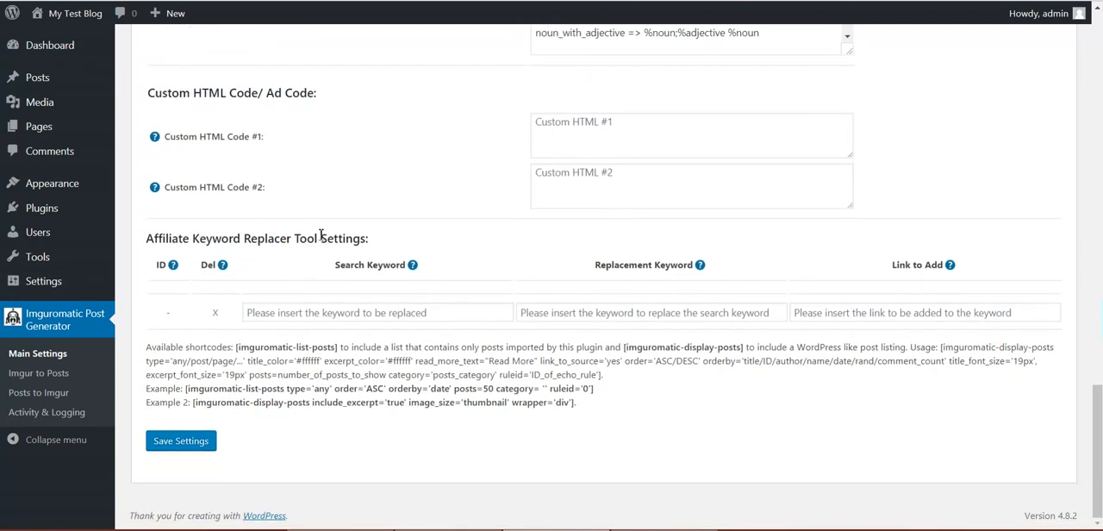
left_click(271, 314)
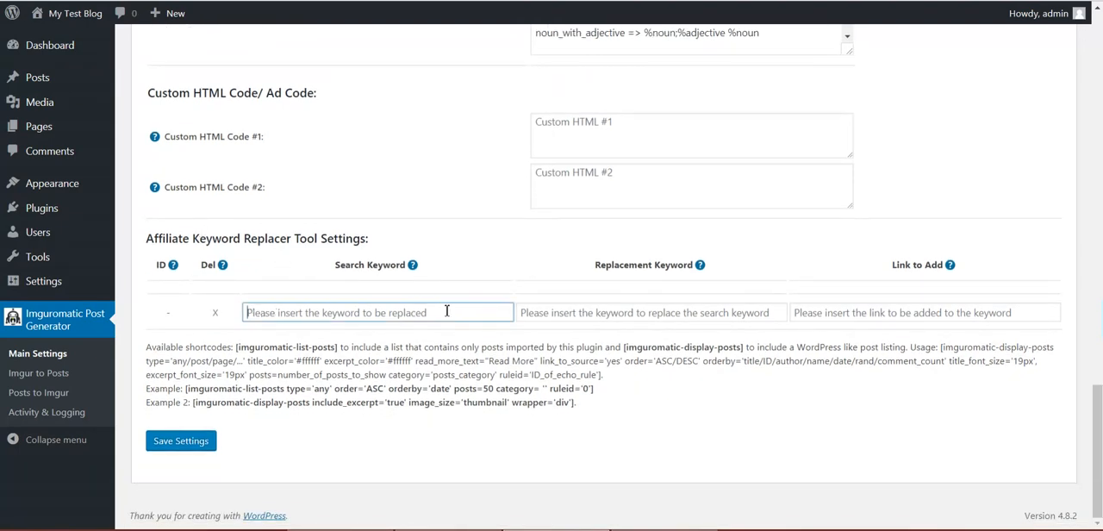
left_click(600, 315)
left_click(845, 312)
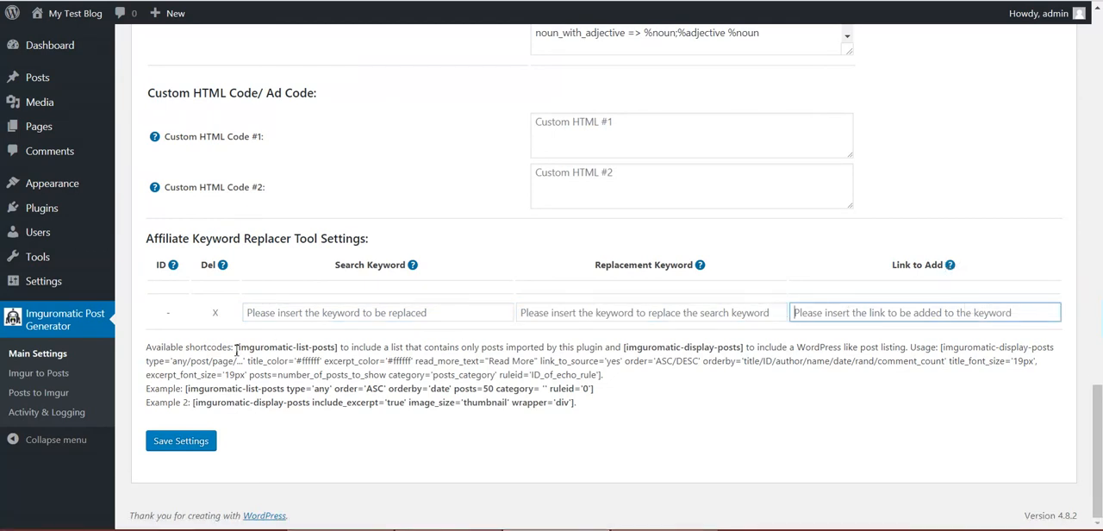
left_click_drag(236, 349, 337, 350)
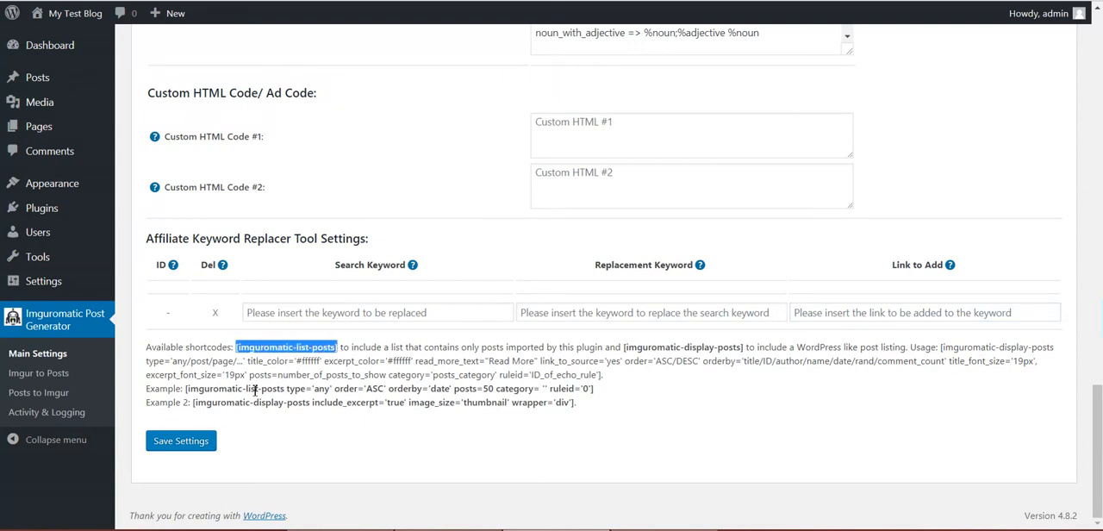
left_click_drag(195, 402, 310, 404)
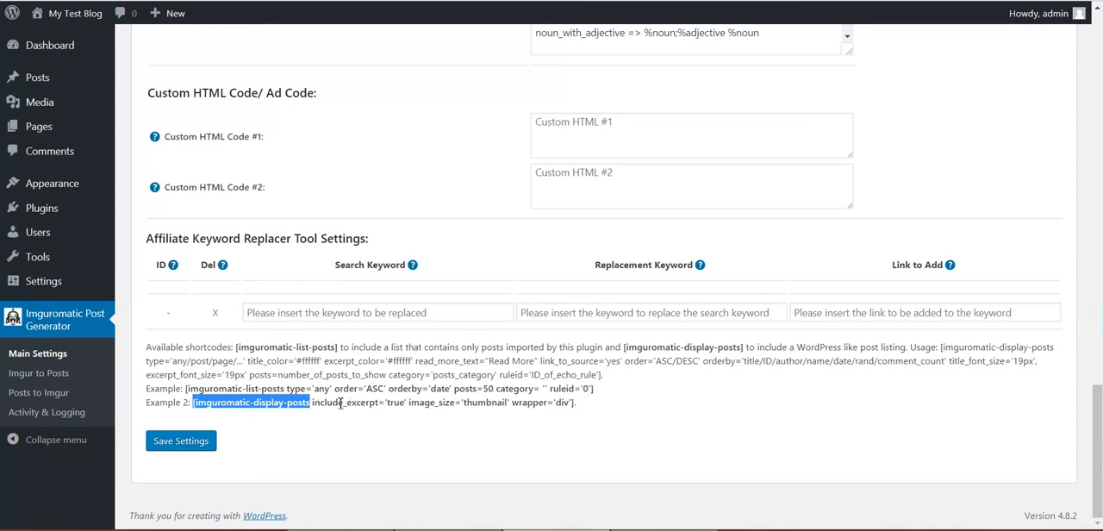
scroll(301, 372, "up", 15)
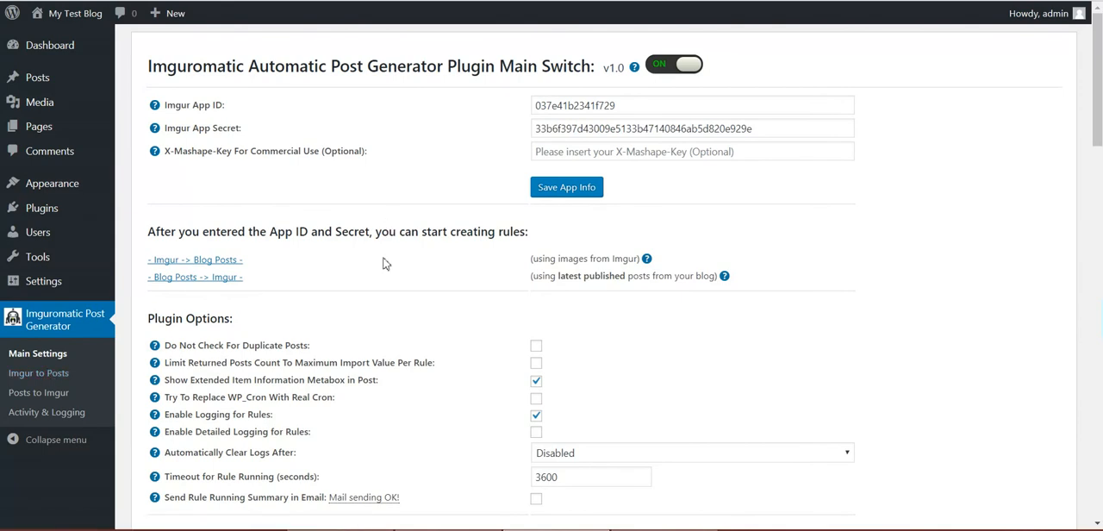
scroll(341, 357, "down", 5)
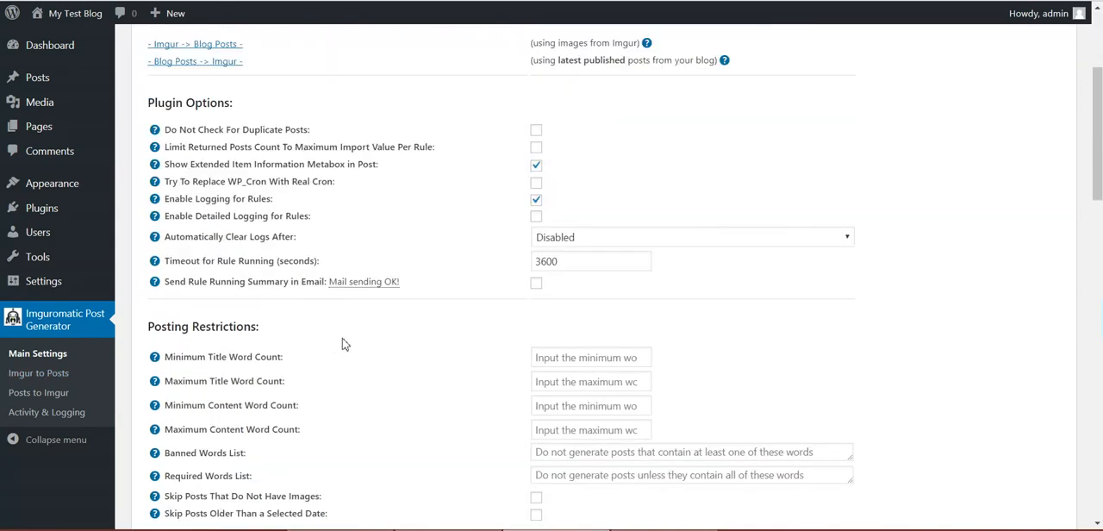